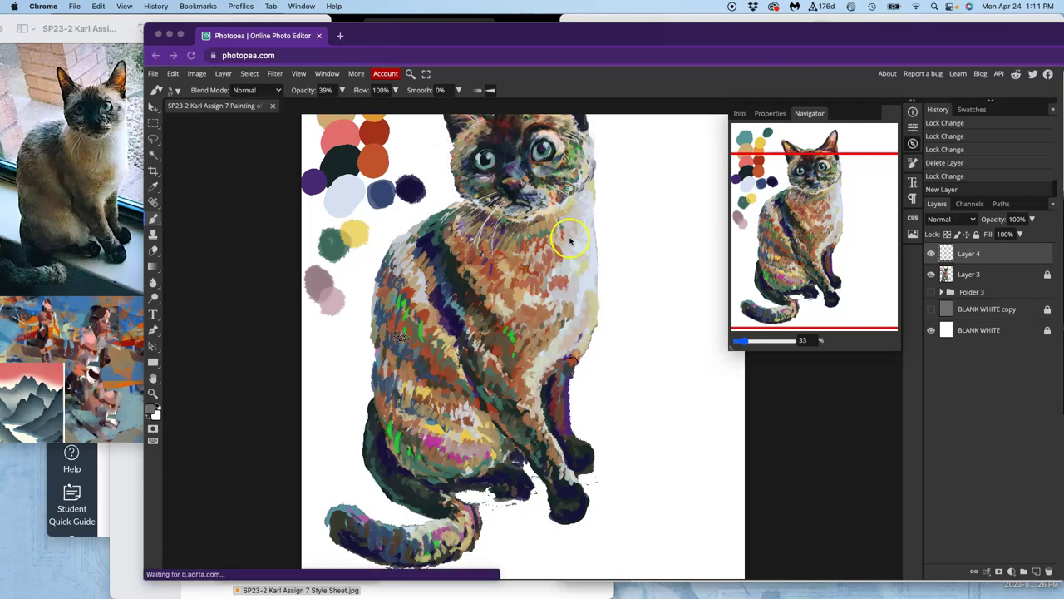
Paint reddish-brown fur strokes on Layer 4 across the cat's forehead between the ears.
scroll(625, 170, "up", 5)
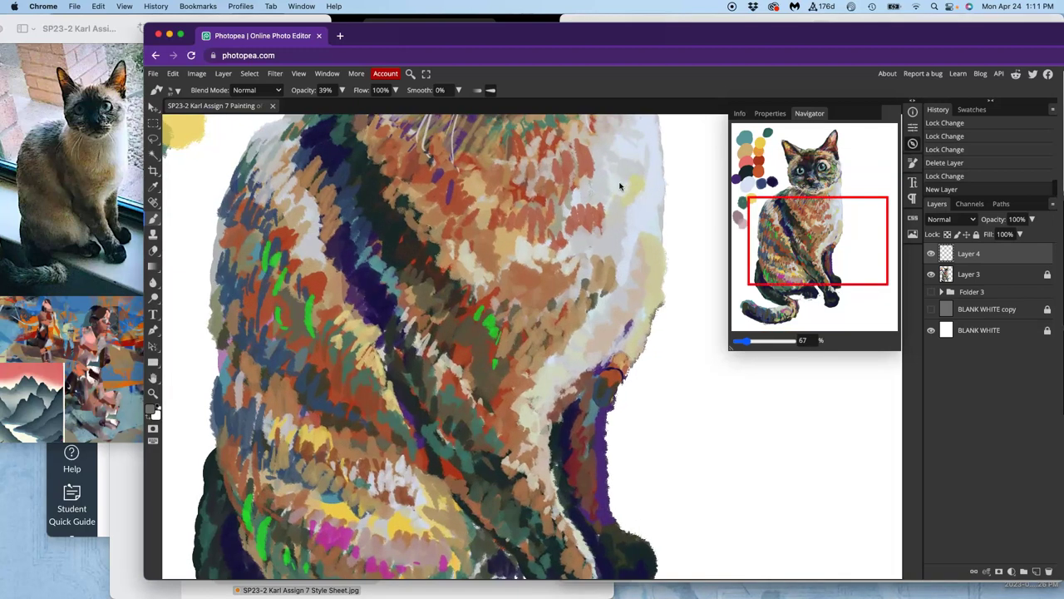
scroll(541, 221, "up", 10)
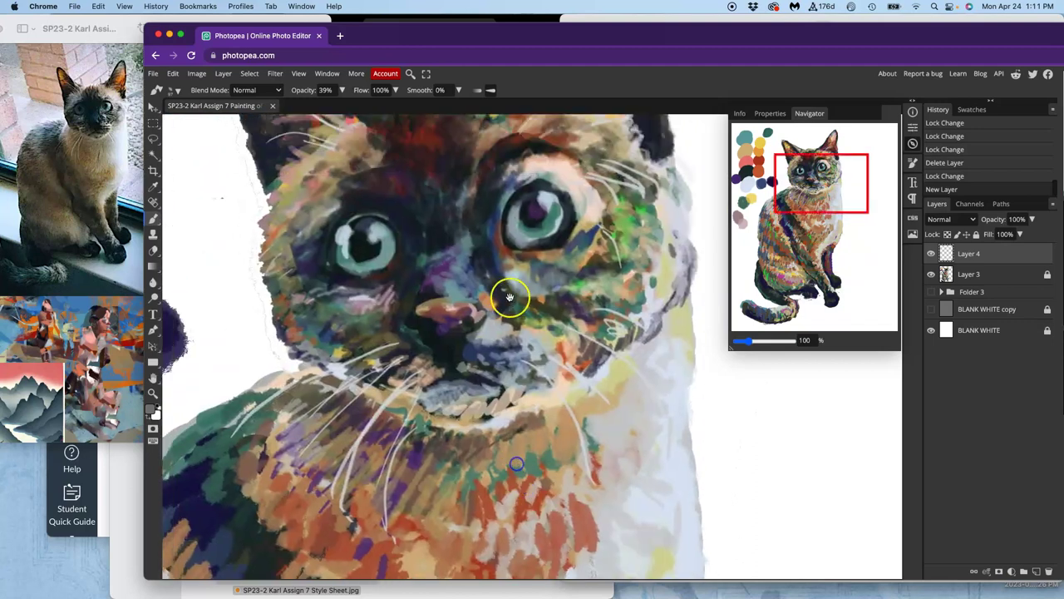
scroll(498, 202, "up", 3)
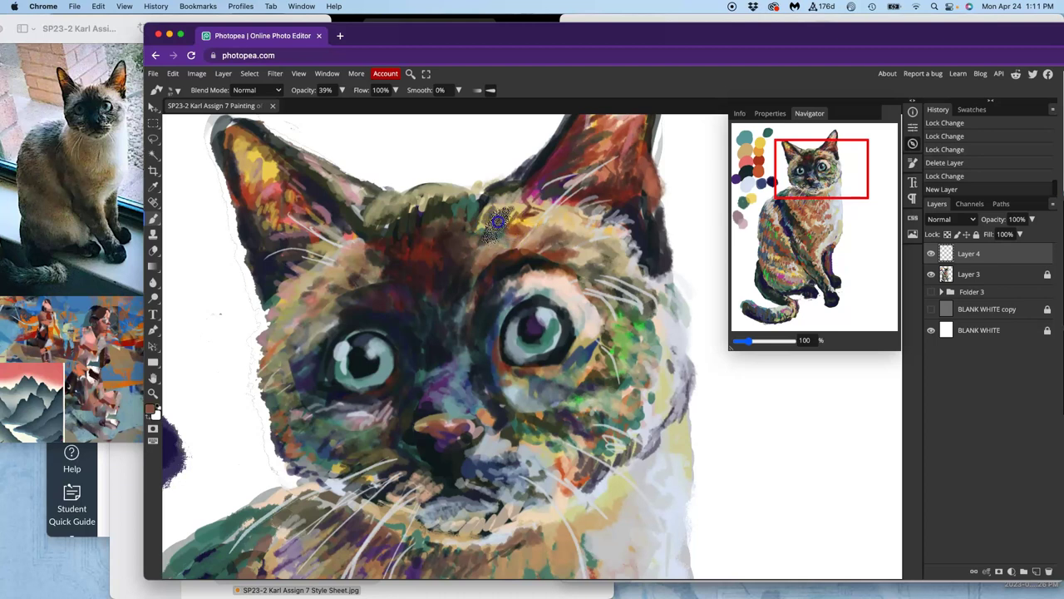
mouse_move(499, 220)
left_mouse_down()
mouse_move(481, 218)
mouse_move(510, 212)
mouse_move(528, 223)
left_mouse_up()
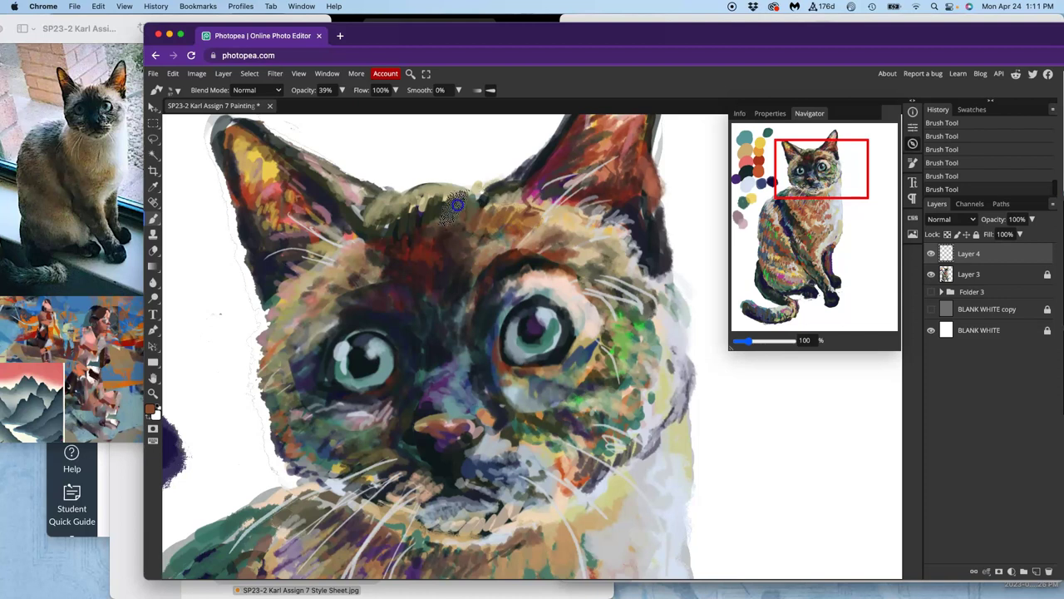
left_click(382, 254)
Set the brush flow to 81% and paint fur strokes across the brow and around both eyes.
left_click(395, 90)
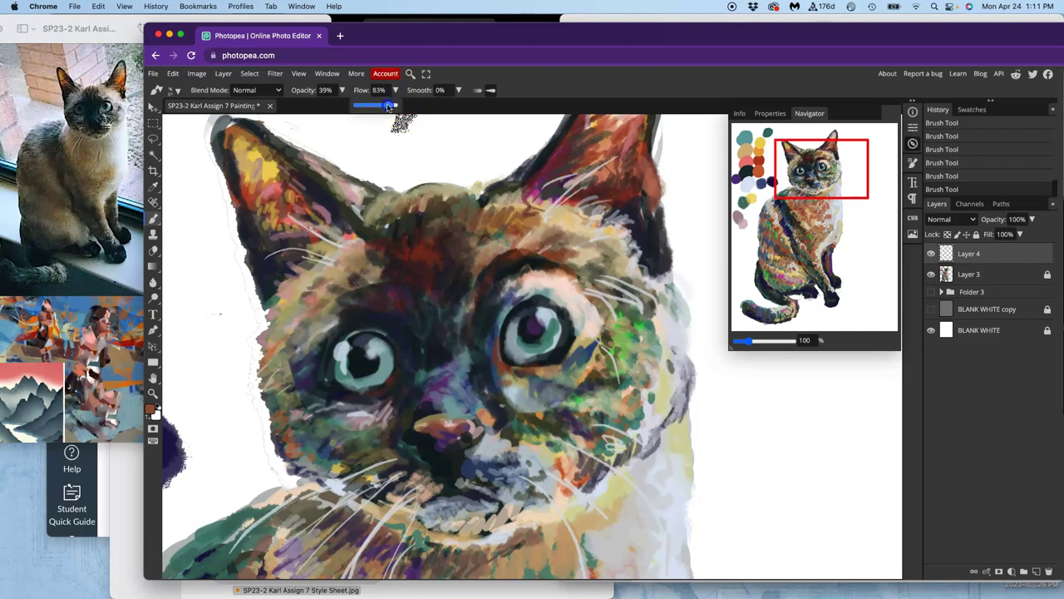
left_click_drag(389, 107, 390, 107)
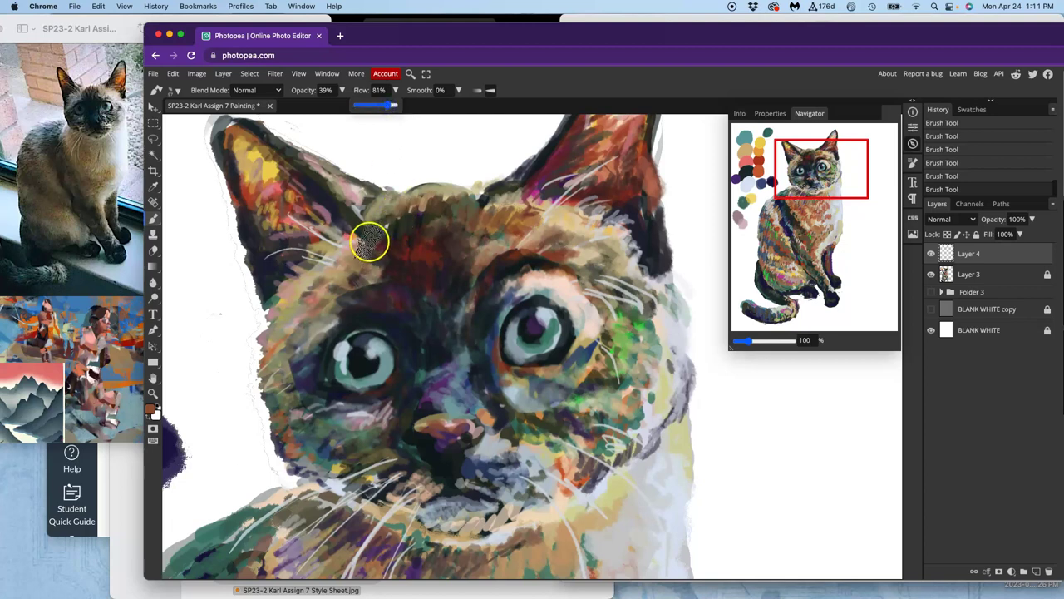
left_click(370, 270)
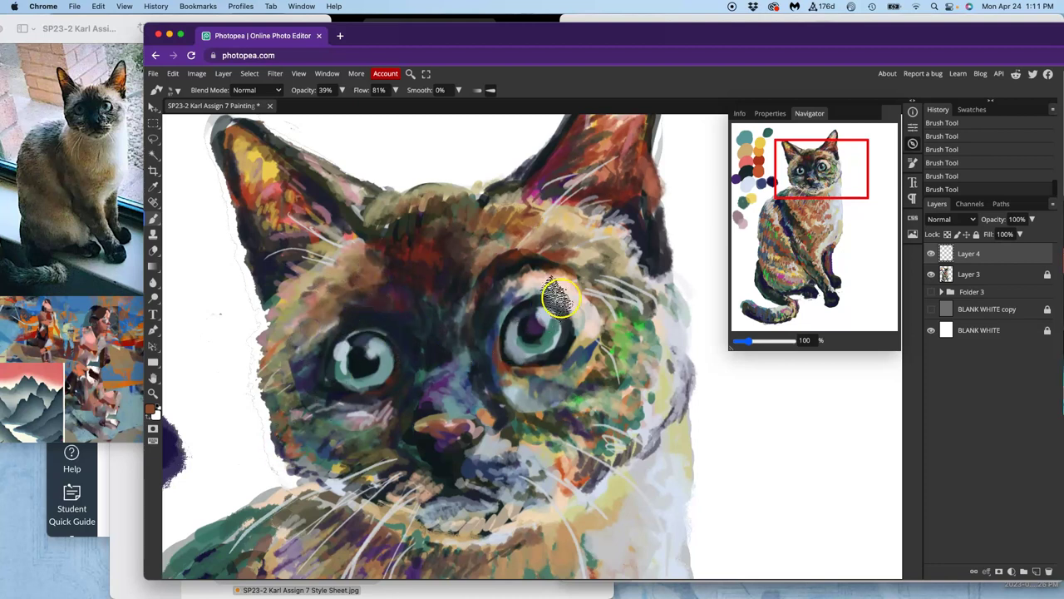
left_click_drag(596, 276, 600, 316)
left_click_drag(545, 292, 528, 295)
mouse_move(510, 317)
left_mouse_down()
mouse_move(474, 407)
mouse_move(486, 472)
mouse_move(513, 412)
mouse_move(525, 408)
mouse_move(512, 392)
mouse_move(524, 389)
mouse_move(522, 487)
mouse_move(533, 435)
mouse_move(531, 456)
mouse_move(466, 409)
mouse_move(377, 421)
mouse_move(414, 451)
mouse_move(432, 441)
mouse_move(430, 364)
left_mouse_up()
mouse_move(597, 290)
left_mouse_down()
mouse_move(623, 304)
mouse_move(629, 327)
mouse_move(611, 341)
mouse_move(579, 298)
mouse_move(629, 309)
mouse_move(632, 366)
mouse_move(647, 267)
left_mouse_up()
Paint sampled dark red and brown fur strokes over the right-hand cheek and along the outer edge of the face.
left_click(441, 204, "alt")
left_click_drag(384, 267, 412, 201)
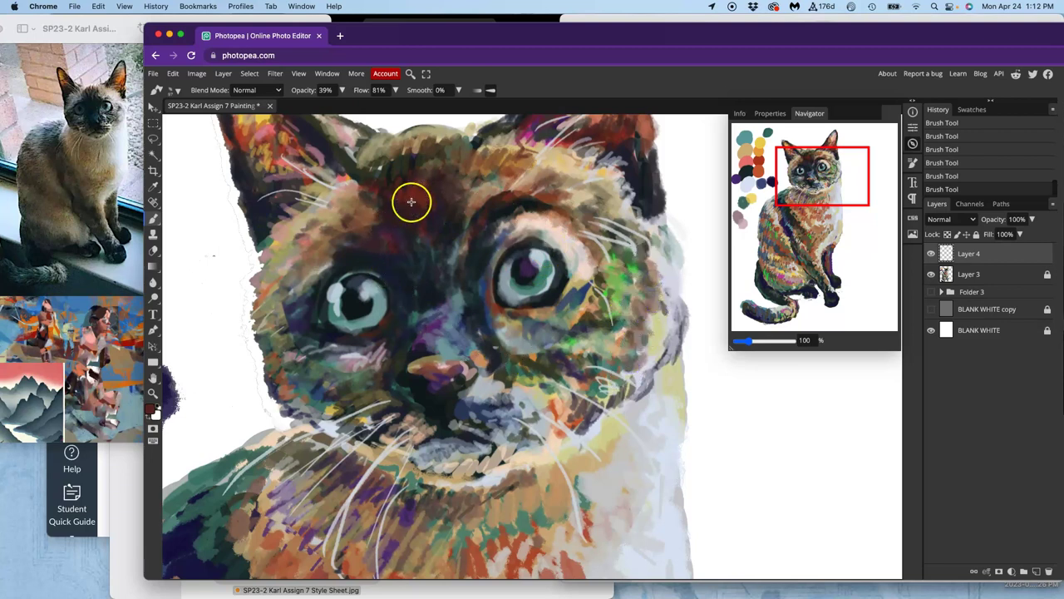
mouse_move(559, 265)
left_mouse_down()
mouse_move(600, 301)
mouse_move(625, 289)
mouse_move(658, 245)
mouse_move(640, 218)
left_mouse_up()
left_click_drag(645, 308, 636, 336)
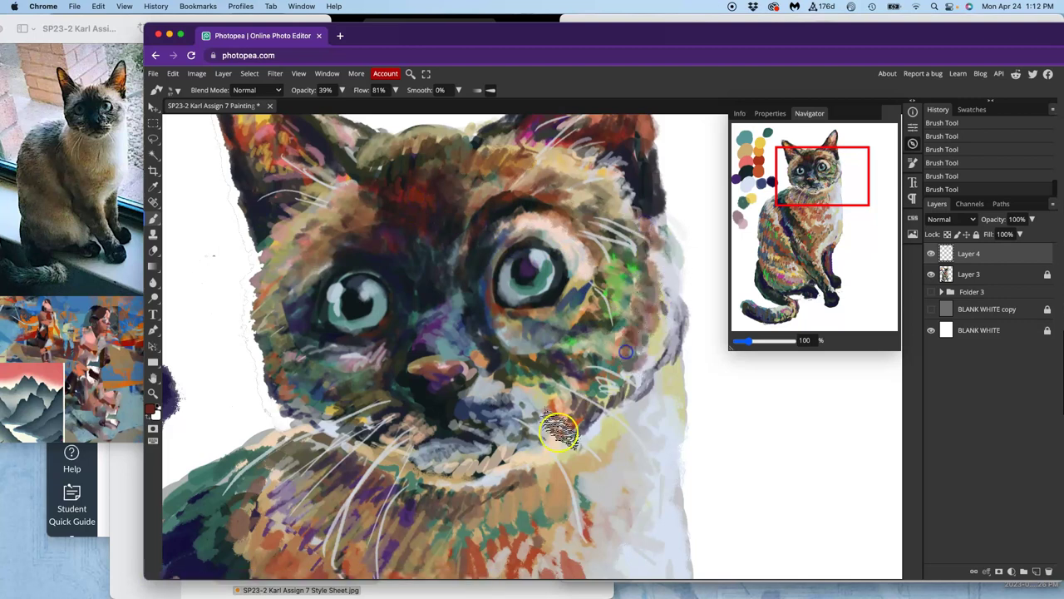
left_click(477, 549, "alt")
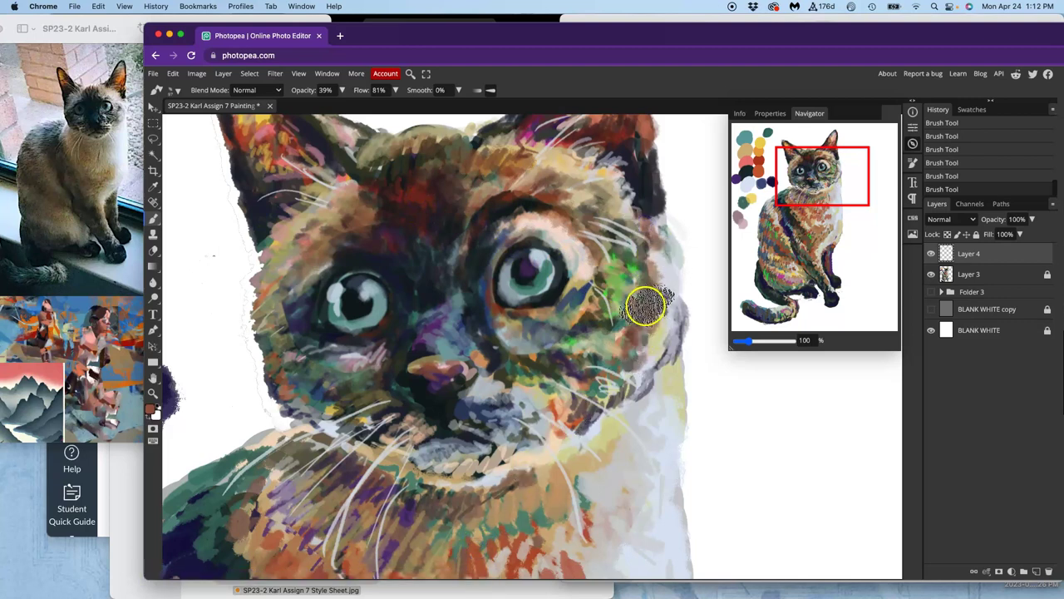
left_click_drag(646, 305, 654, 331)
Paint the area below the right-hand eye with dark red from the palette swatches and dark olive sampled from the face.
left_click_drag(788, 166, 752, 162)
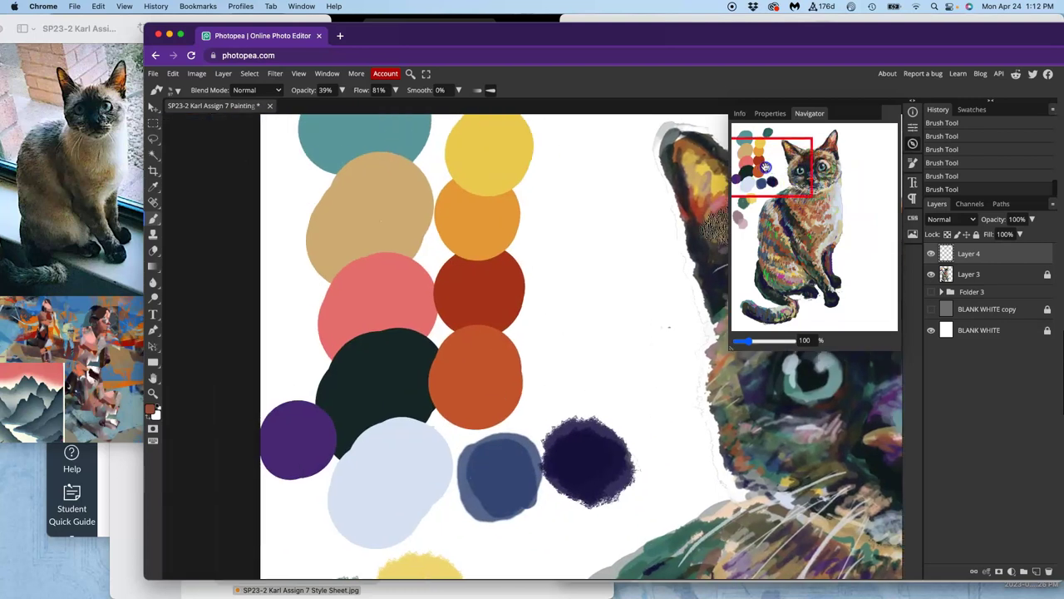
left_click(475, 293, "alt")
left_click_drag(772, 211, 819, 218)
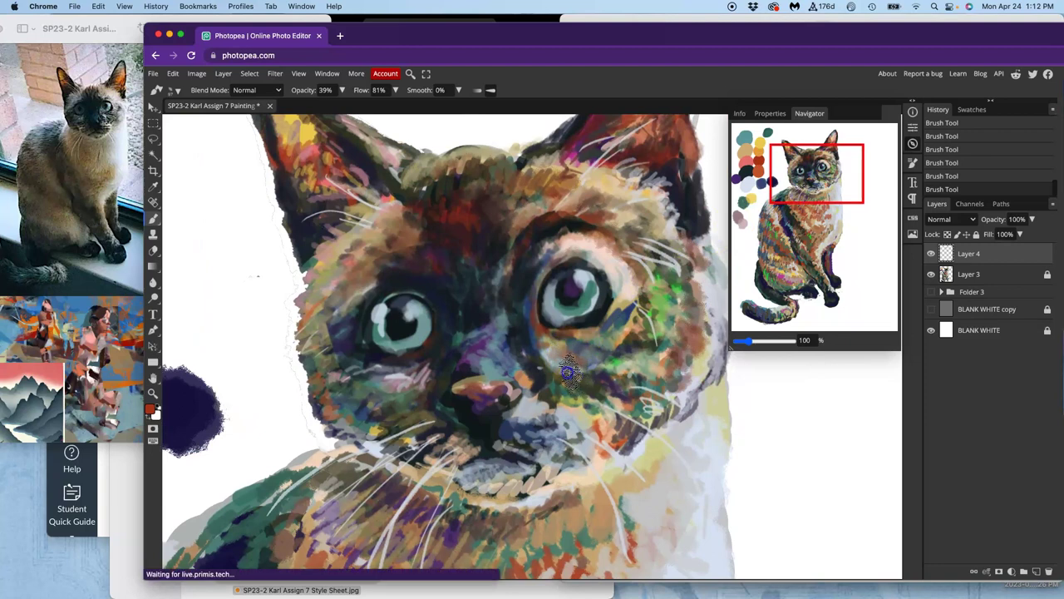
left_click_drag(539, 359, 558, 368)
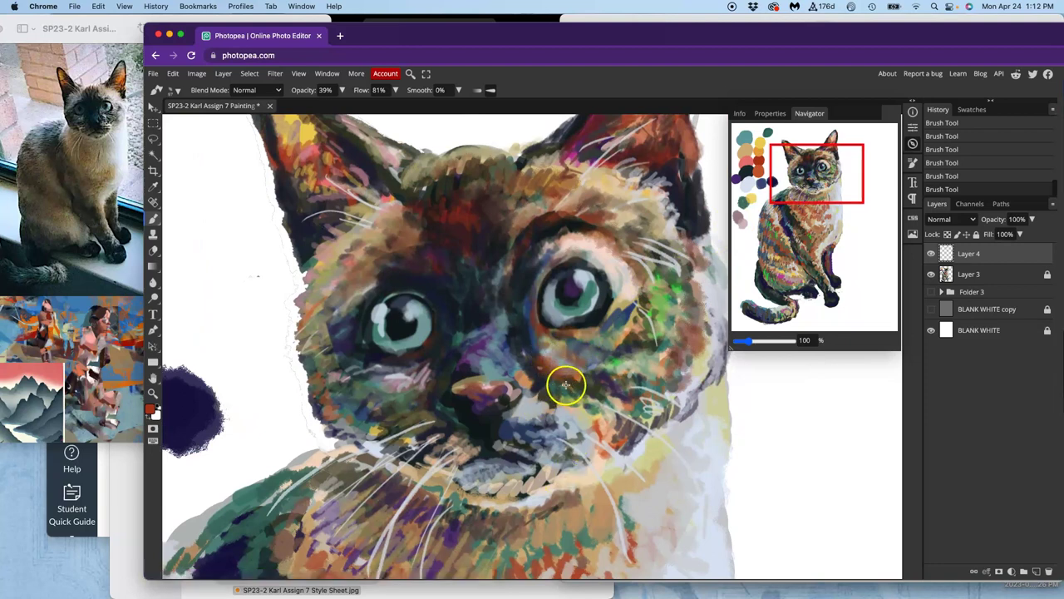
left_click(565, 376, "alt")
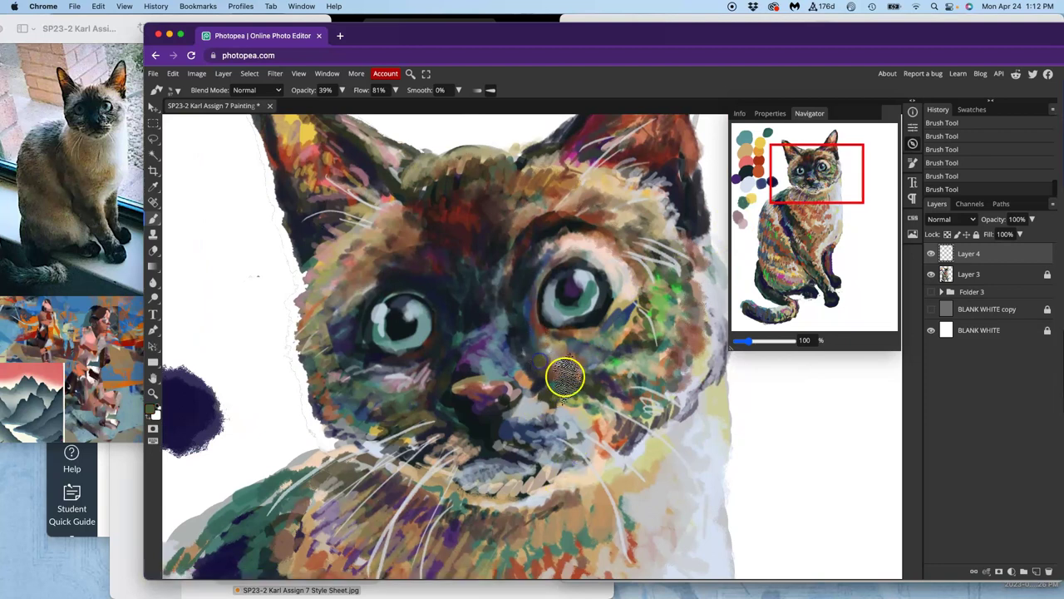
mouse_move(552, 363)
left_mouse_down()
mouse_move(580, 387)
mouse_move(547, 339)
mouse_move(597, 364)
mouse_move(572, 349)
mouse_move(602, 346)
mouse_move(557, 341)
mouse_move(581, 367)
mouse_move(596, 340)
left_mouse_up()
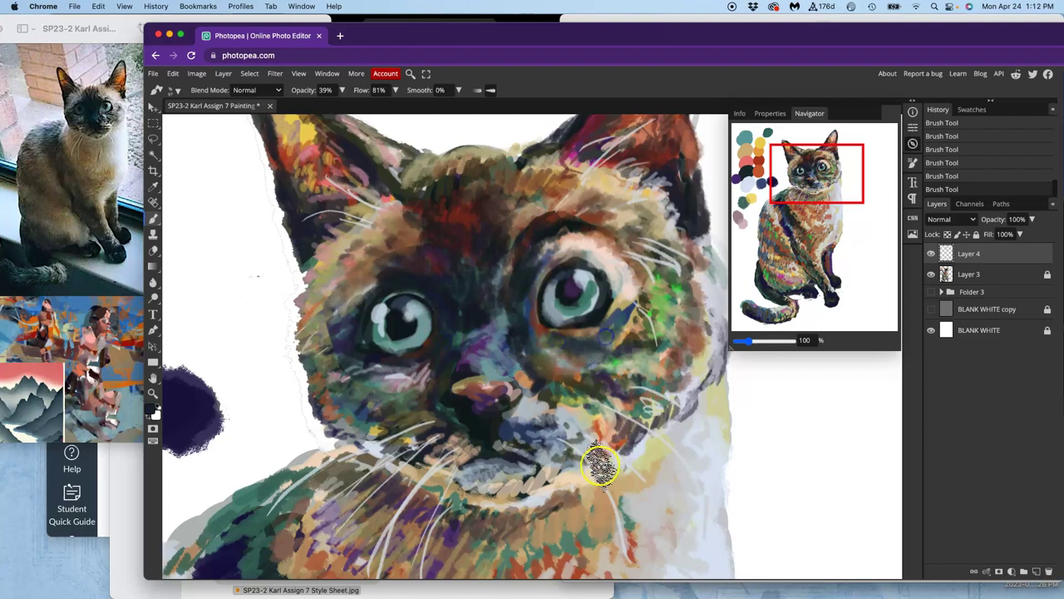
Add fur strokes beside the nose, over the left-hand cheek and along the jaw.
left_click(539, 405)
mouse_move(457, 380)
left_mouse_down()
mouse_move(433, 363)
mouse_move(407, 374)
left_mouse_up()
mouse_move(393, 455)
left_mouse_down()
mouse_move(452, 417)
mouse_move(416, 453)
mouse_move(439, 507)
mouse_move(508, 480)
mouse_move(492, 451)
mouse_move(400, 446)
mouse_move(389, 478)
mouse_move(399, 458)
mouse_move(380, 435)
mouse_move(375, 441)
mouse_move(488, 483)
mouse_move(442, 477)
mouse_move(459, 462)
mouse_move(432, 472)
left_mouse_up()
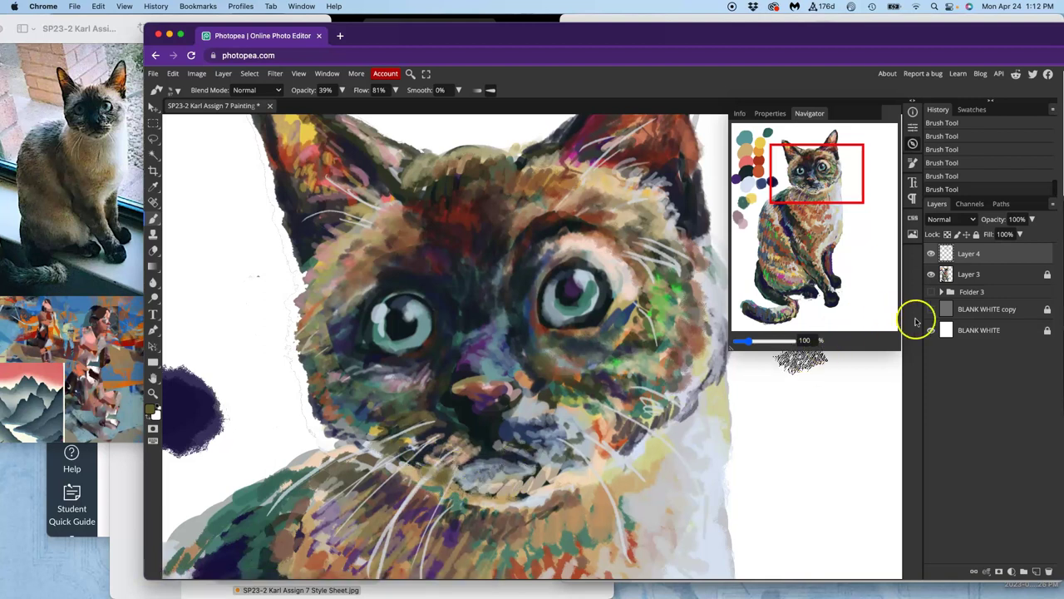
Move the whiskers layer out of Folder 3 and place it between Layer 3 and Layer 4.
left_click(940, 293)
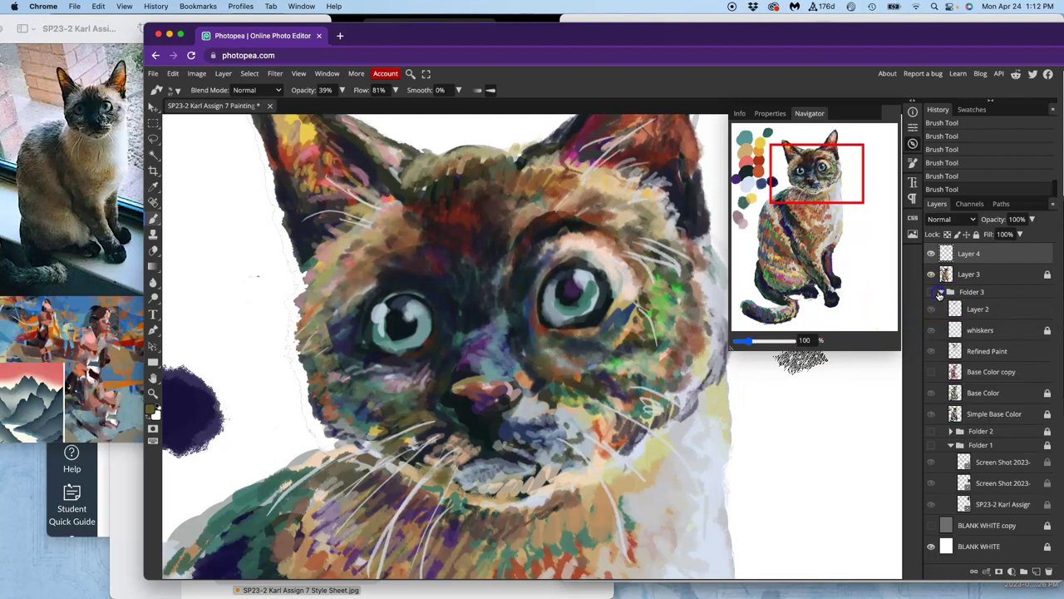
left_click(966, 332)
left_click_drag(977, 332, 965, 264)
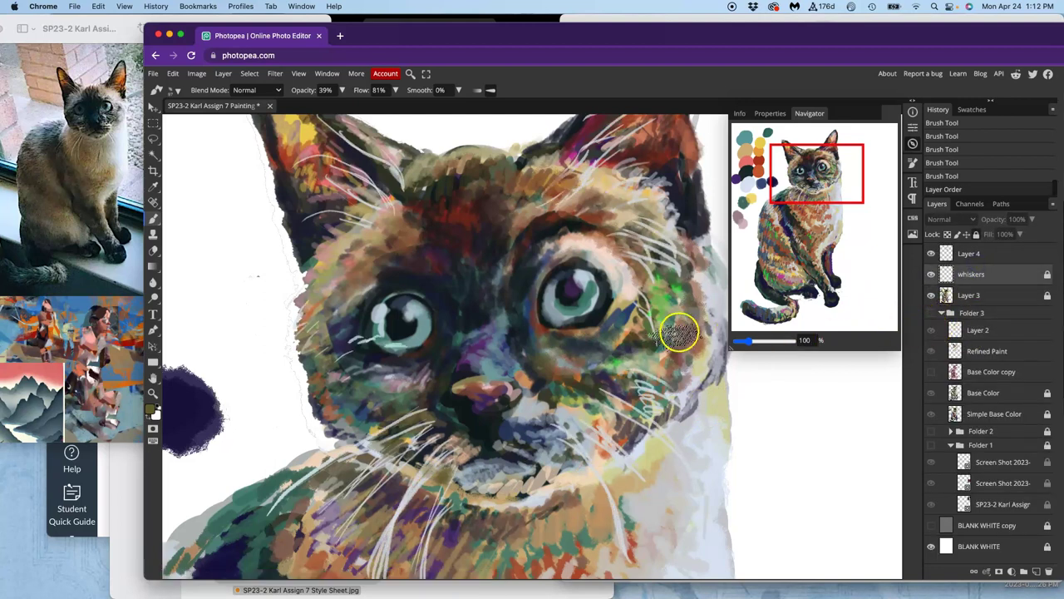
Unlock the whiskers layer and reduce its opacity to 40%.
key("super+minus")
left_click_drag(670, 330, 661, 337)
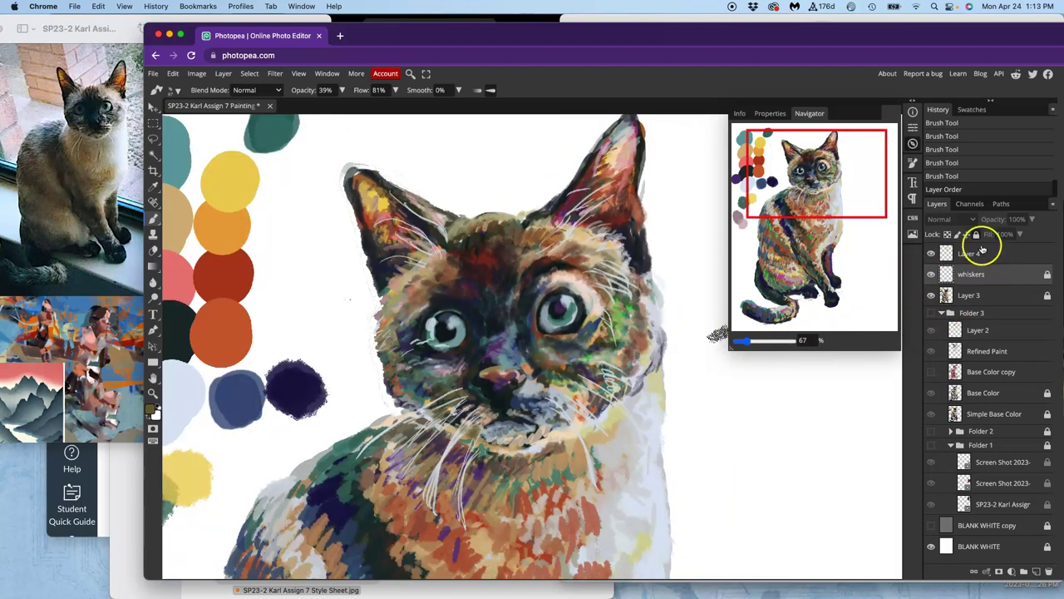
left_click(976, 234)
left_click(1031, 220)
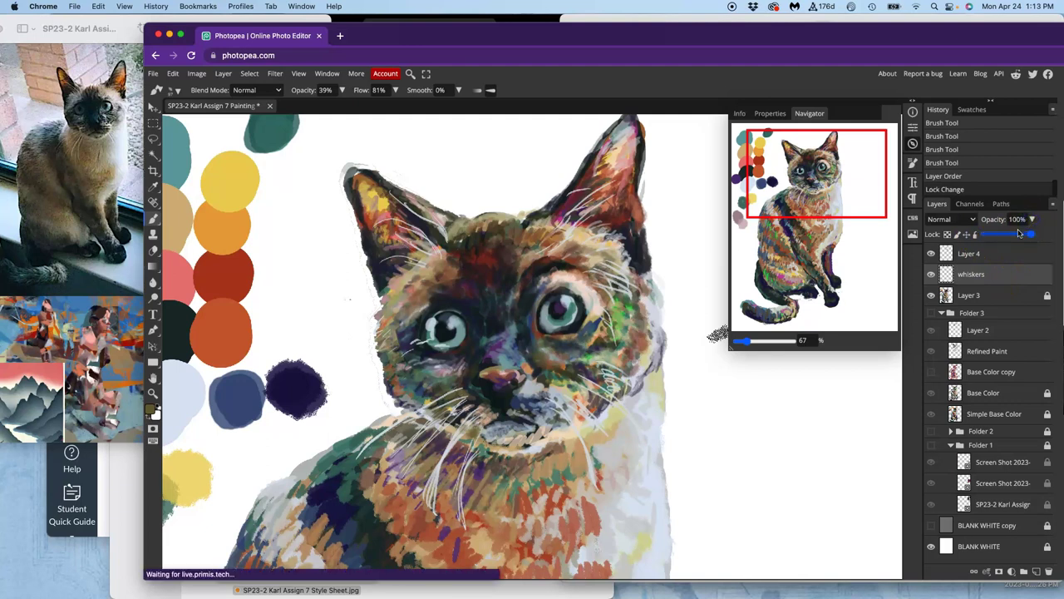
left_click_drag(1034, 234, 999, 235)
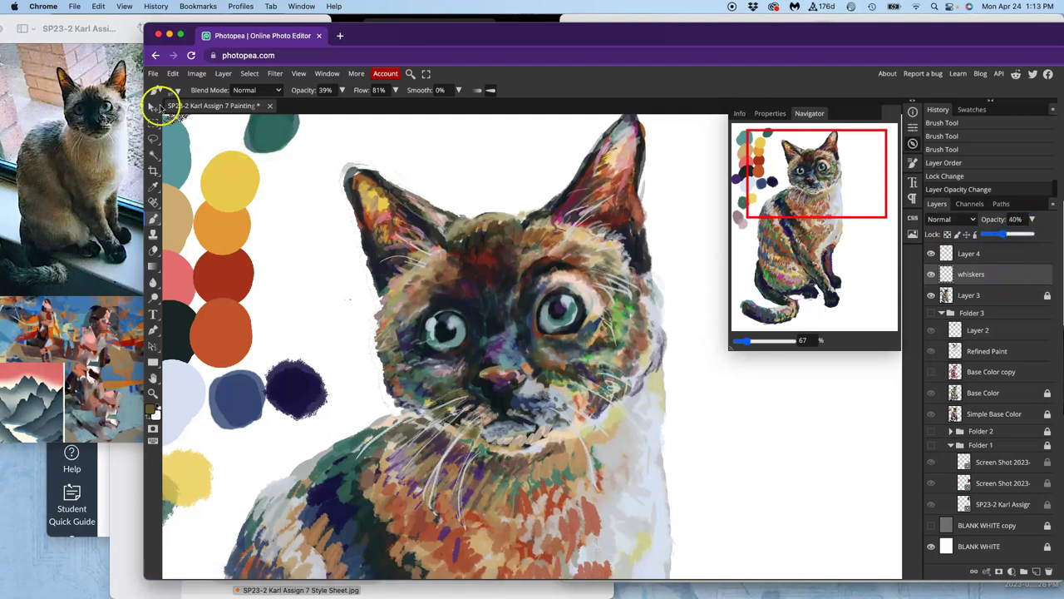
Turn off automatic layer selection, shift the whiskers layer slightly on the face, lock it and make Layer 4 active.
left_click(152, 109)
left_click(500, 248)
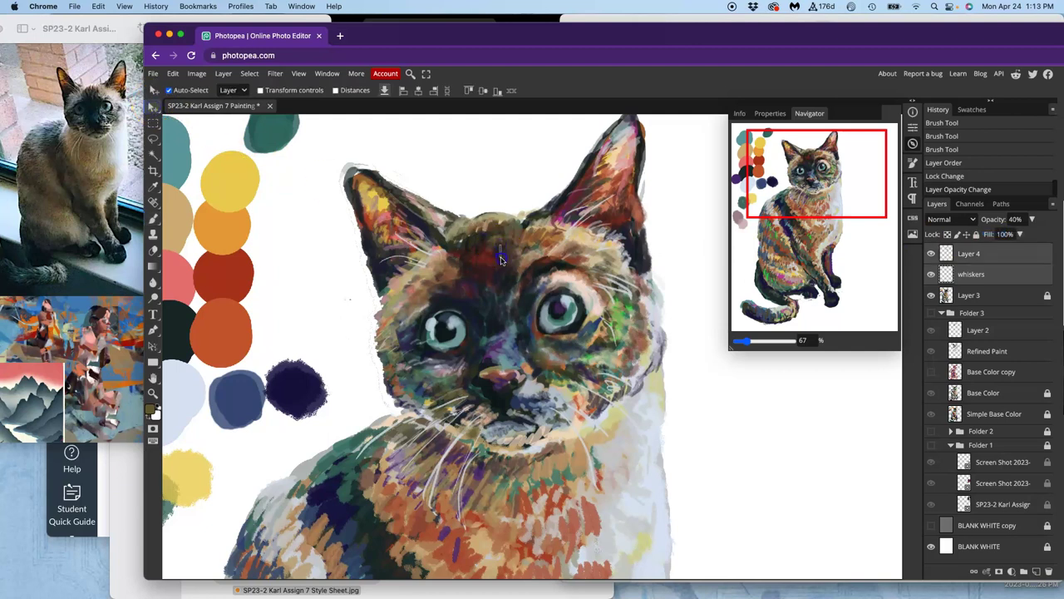
left_click(962, 277)
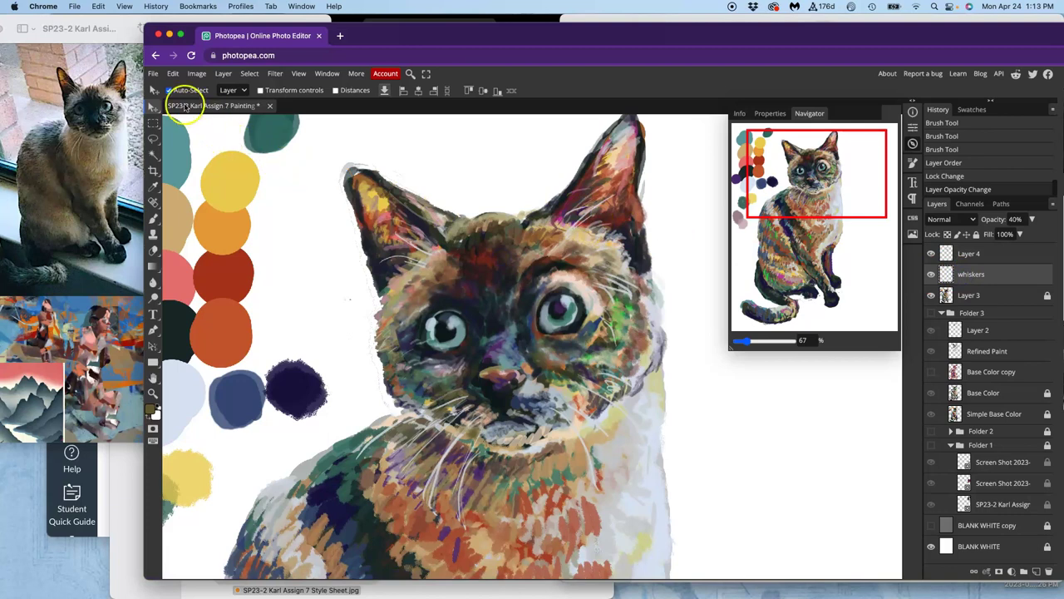
left_click_drag(523, 220, 538, 242)
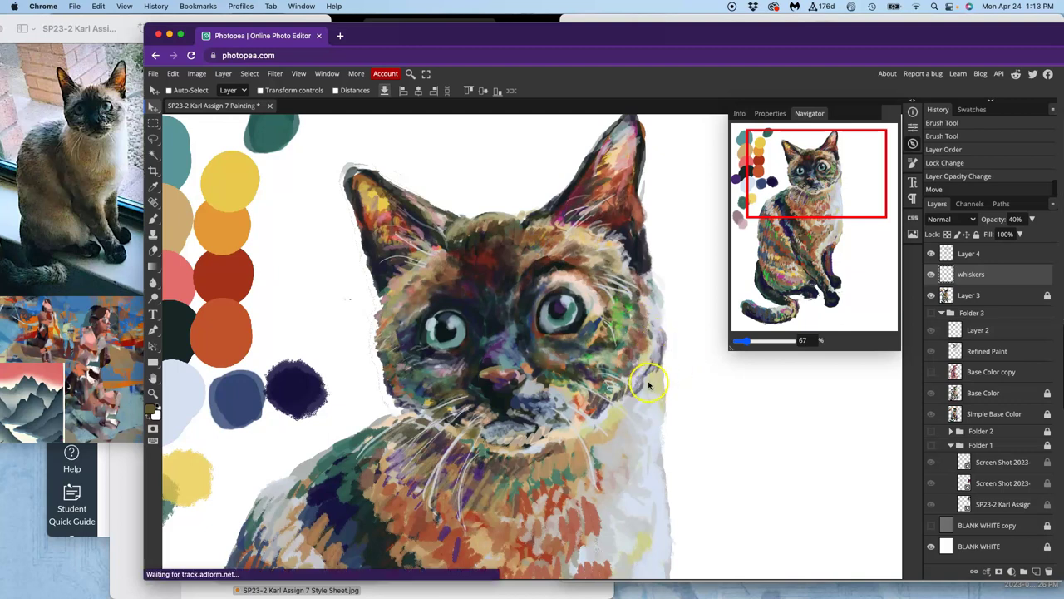
left_click(977, 234)
left_click(990, 256)
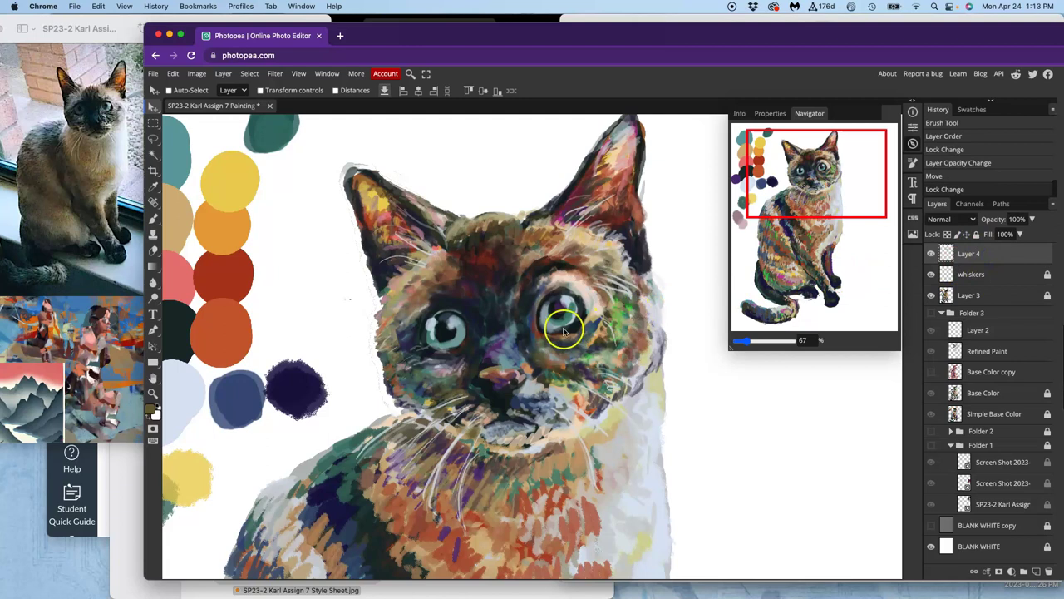
Move Folder 2 out of Folder 3 to the top of the layer stack.
left_click_drag(540, 368, 537, 233)
left_click_drag(524, 316, 487, 300)
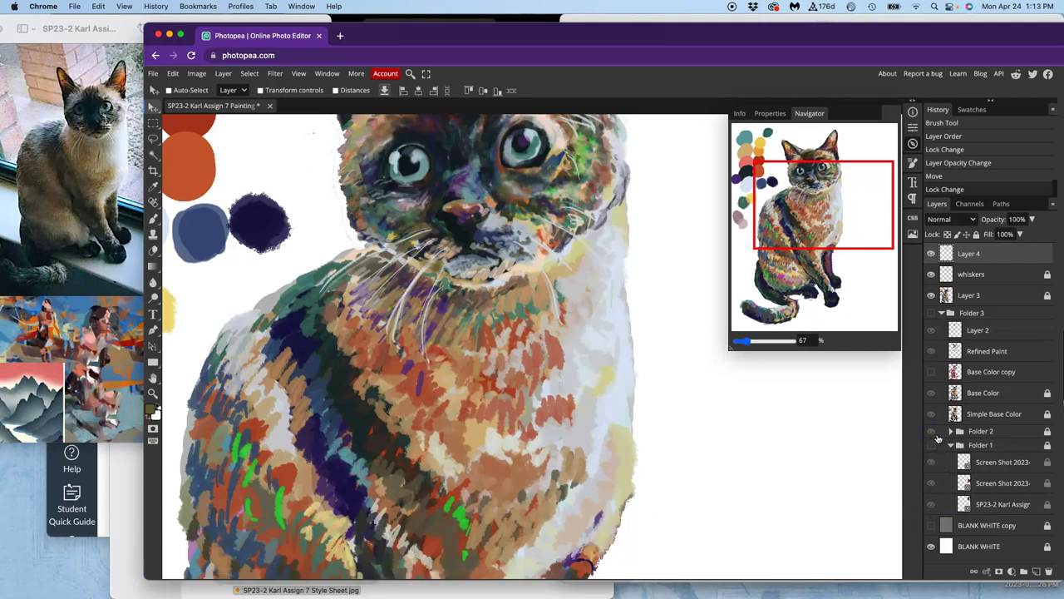
left_click_drag(978, 436, 975, 262)
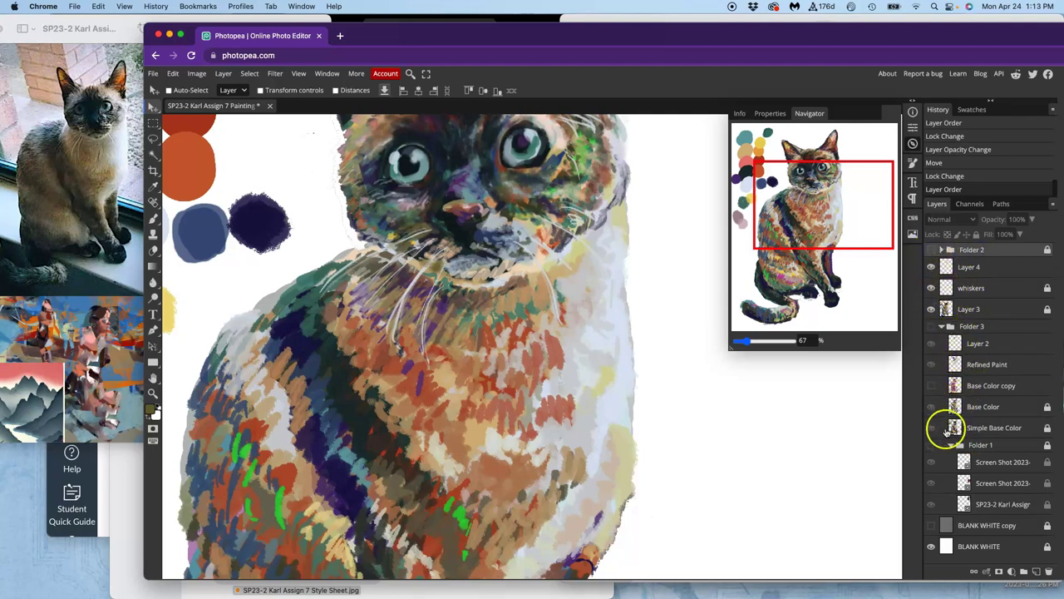
mouse_move(962, 444)
left_mouse_down()
mouse_move(973, 428)
mouse_move(978, 337)
mouse_move(977, 441)
left_mouse_up()
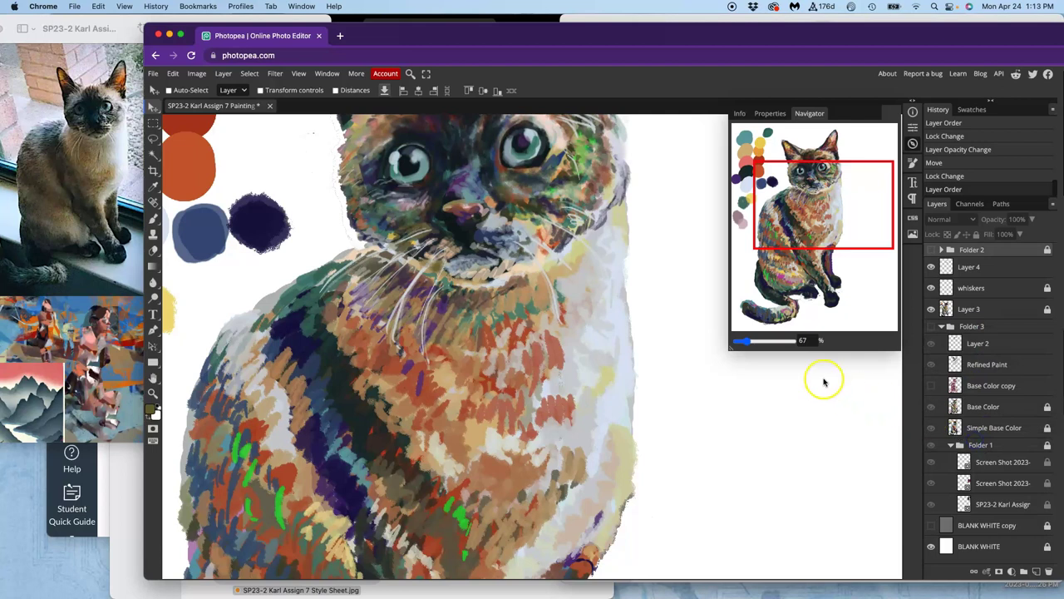
Activate the Brush tool on Layer 4 and toggle that layer's visibility to compare the cat with and without the new strokes.
left_click_drag(799, 248, 819, 194)
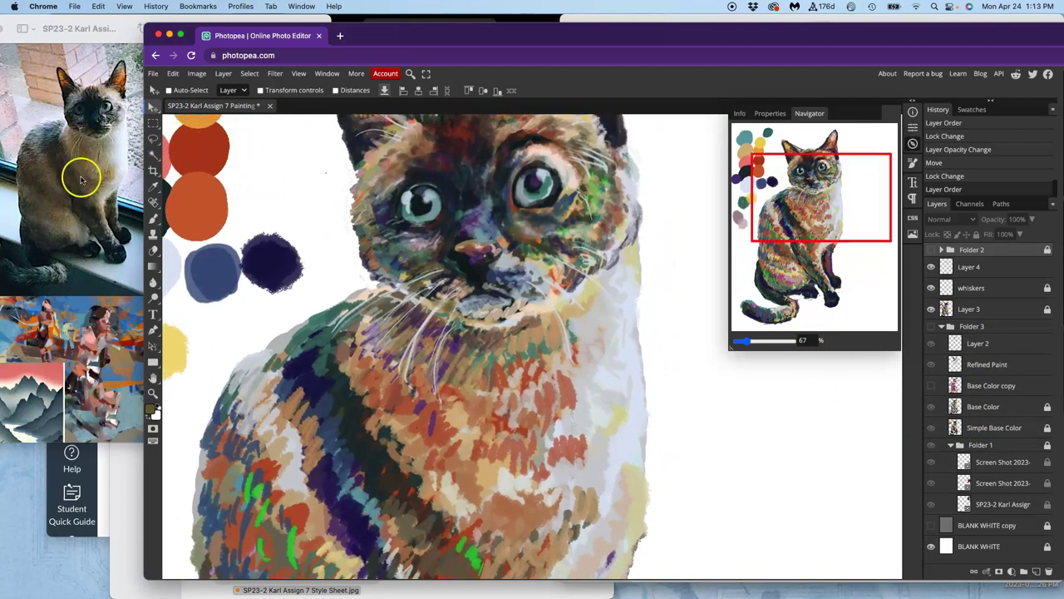
left_click(154, 220)
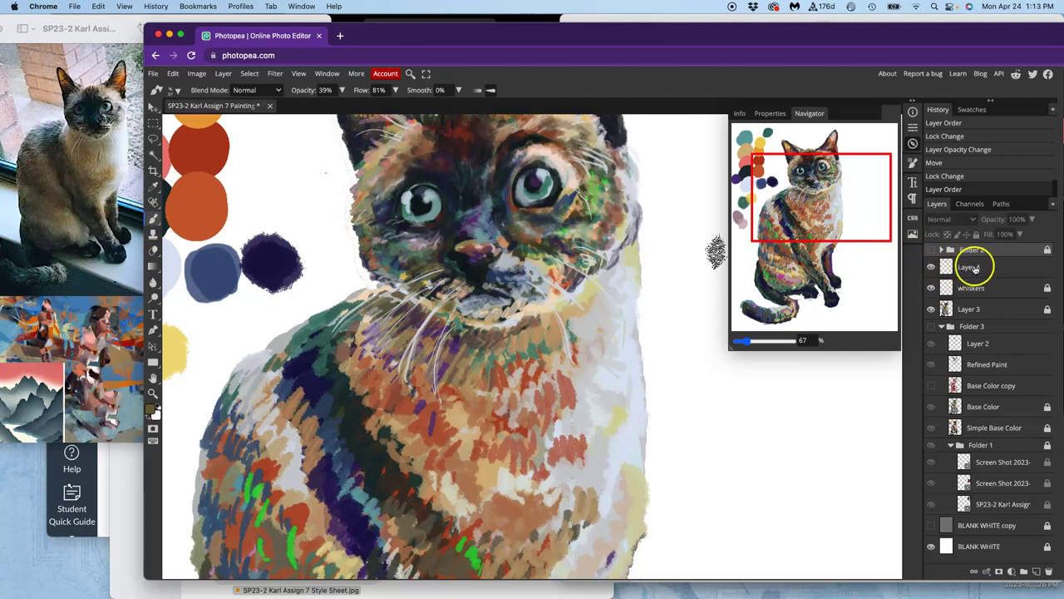
left_click(975, 267)
left_click(931, 266)
left_click(932, 266)
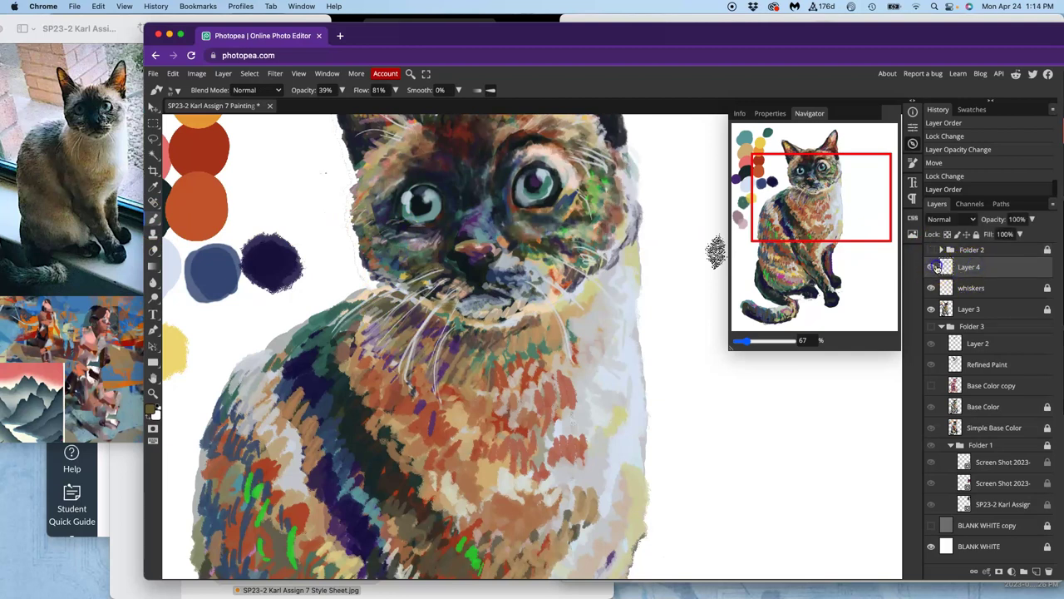
left_click(932, 266)
left_click(933, 266)
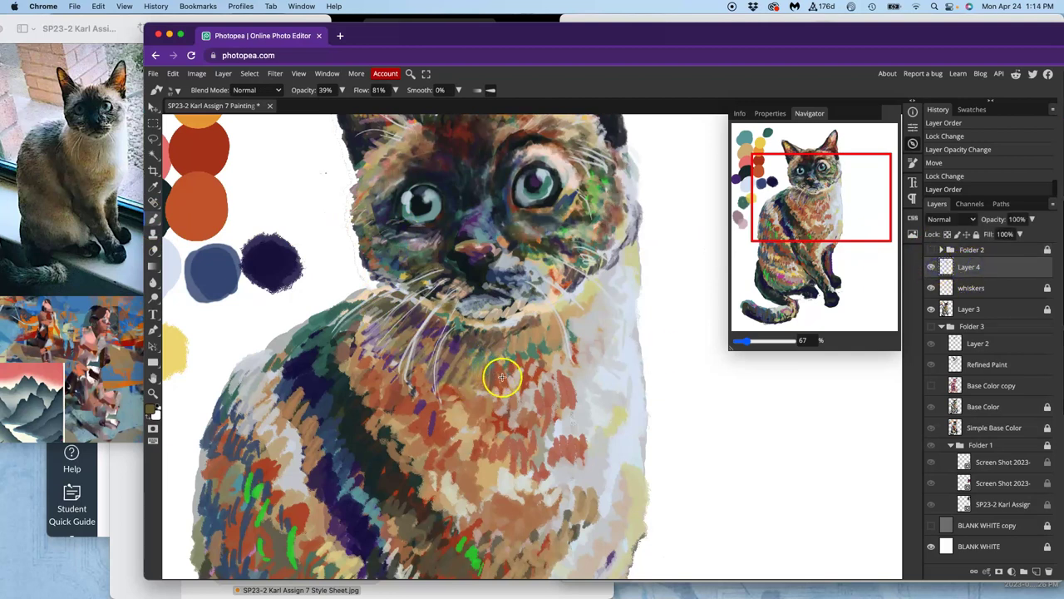
Paint the cat's chest on Layer 4 with strokes in the palette yellow and in colors sampled from the fur.
mouse_move(575, 379)
left_mouse_down()
mouse_move(555, 403)
mouse_move(546, 386)
left_mouse_up()
left_click(174, 345, "alt")
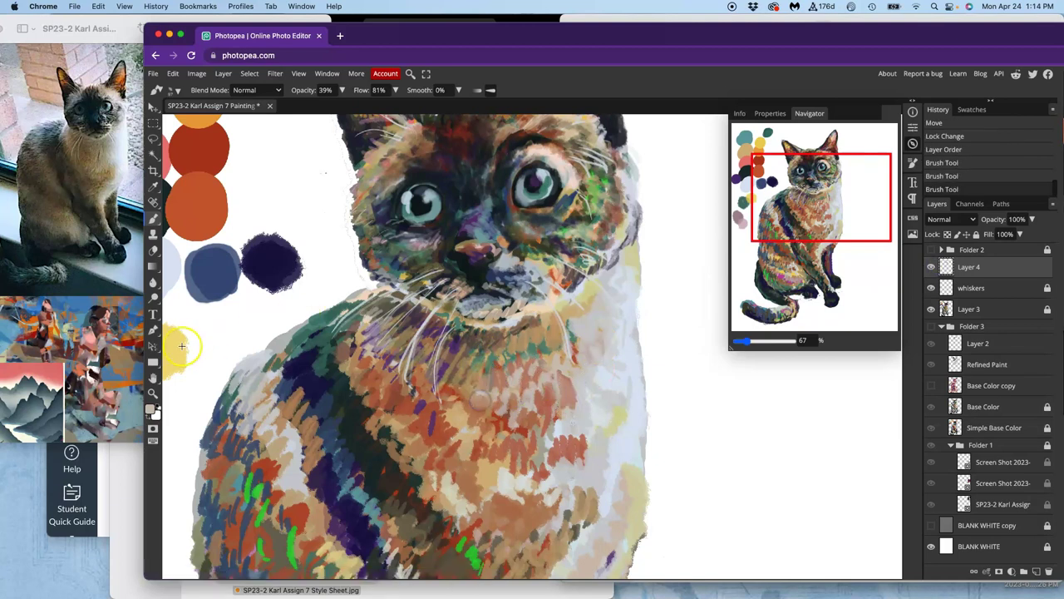
mouse_move(470, 389)
left_mouse_down()
mouse_move(487, 387)
mouse_move(509, 426)
mouse_move(464, 453)
mouse_move(428, 408)
mouse_move(409, 405)
left_mouse_up()
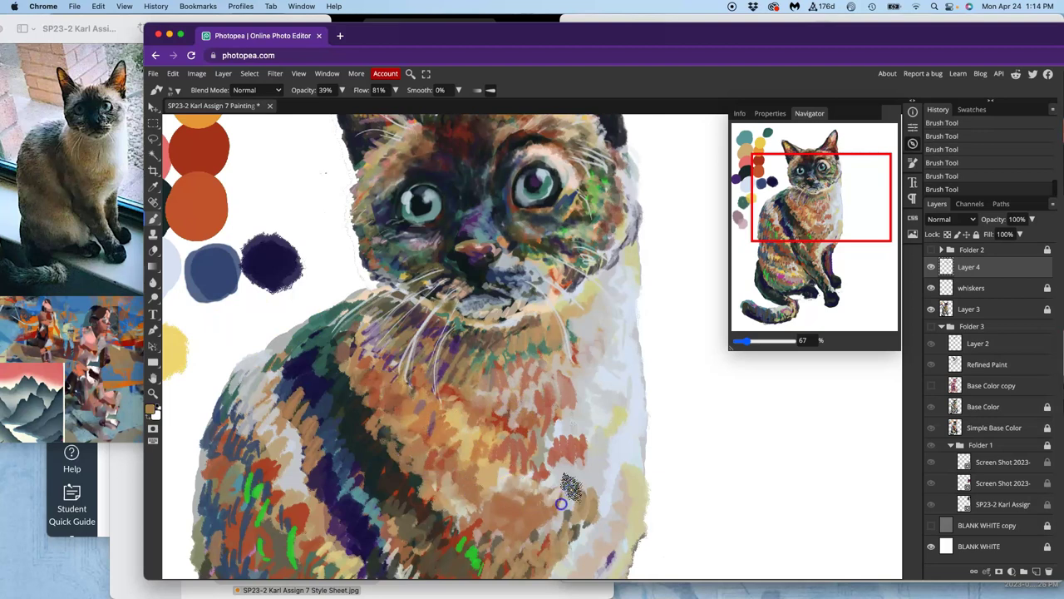
left_click(558, 475, "alt")
mouse_move(507, 487)
left_mouse_down()
mouse_move(474, 548)
mouse_move(421, 503)
mouse_move(451, 498)
mouse_move(481, 528)
left_mouse_up()
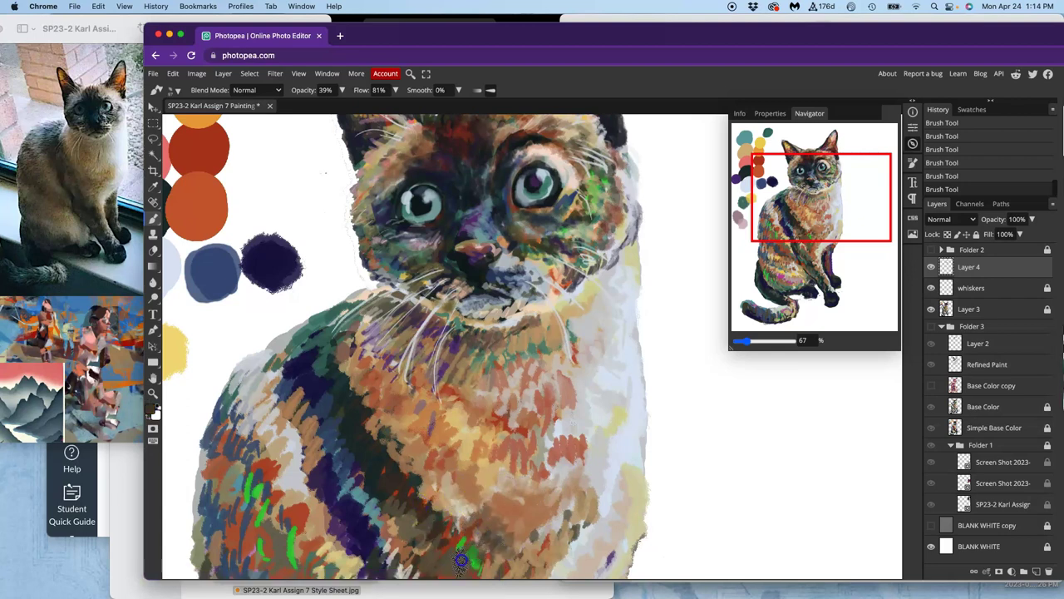
Paint dark brown strokes on the cat's lower chest, sample a fur color below the chin and undo the last stroke.
left_click_drag(407, 472, 447, 511)
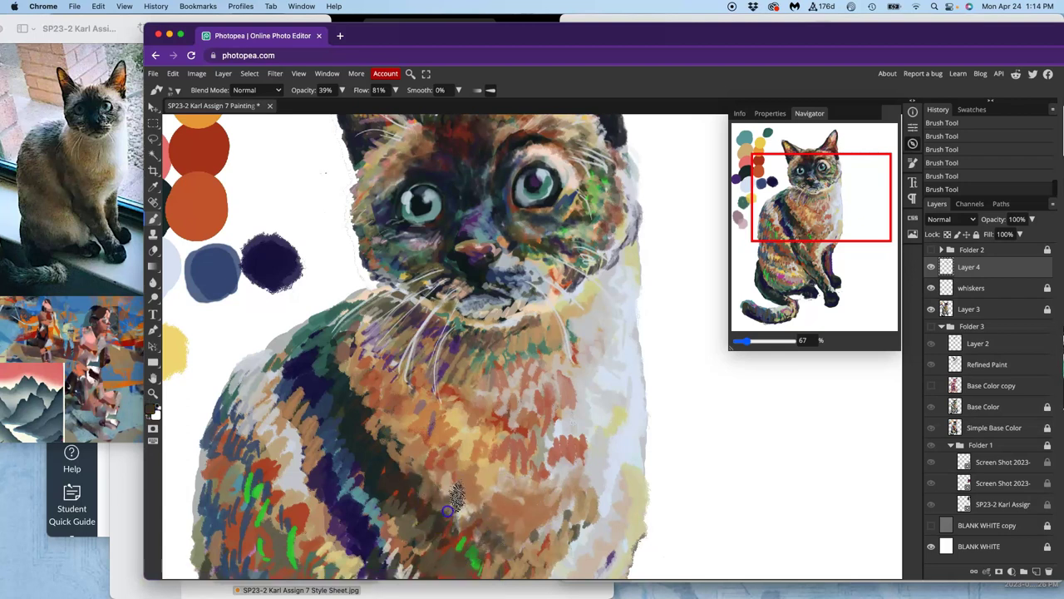
mouse_move(518, 487)
left_mouse_down()
mouse_move(471, 408)
mouse_move(488, 393)
left_mouse_up()
left_click(505, 329, "alt")
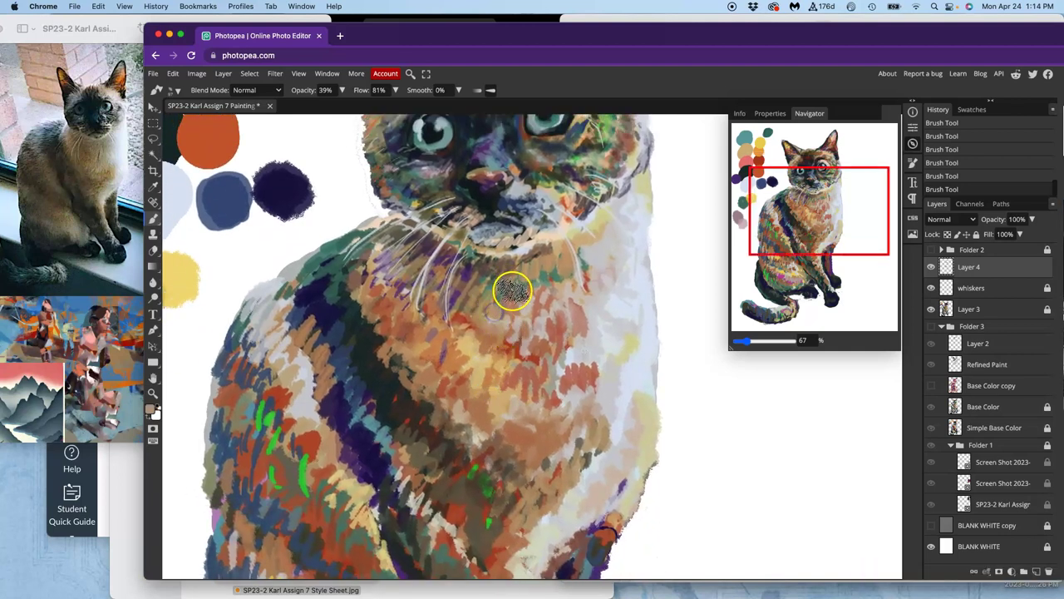
left_click_drag(199, 218, 229, 233)
key("super+z")
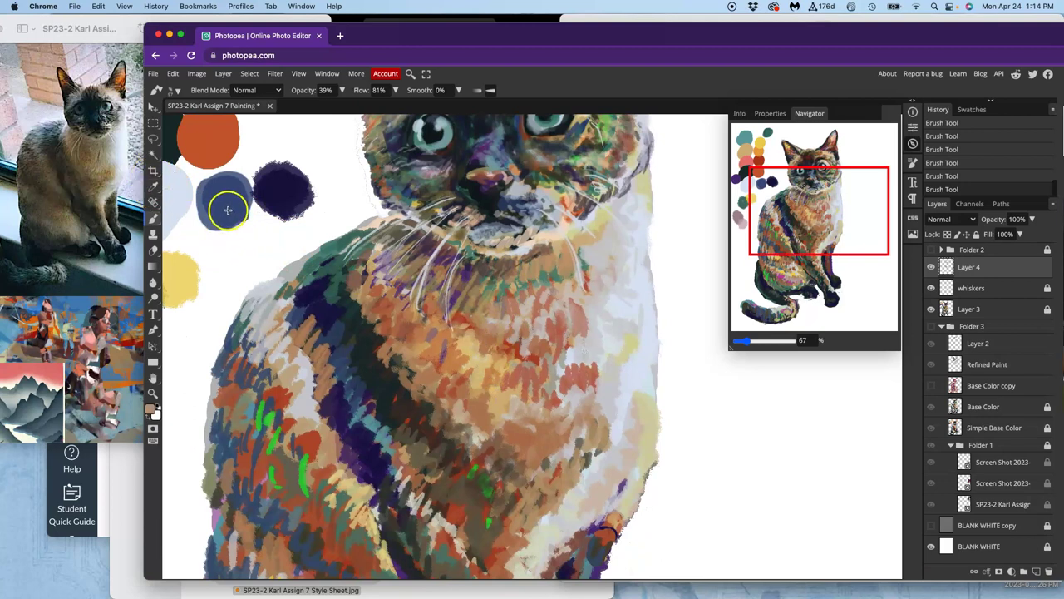
Paint fur strokes under the cat's chin and along the neck in the palette blue and a light gray.
left_click_drag(532, 275, 531, 277)
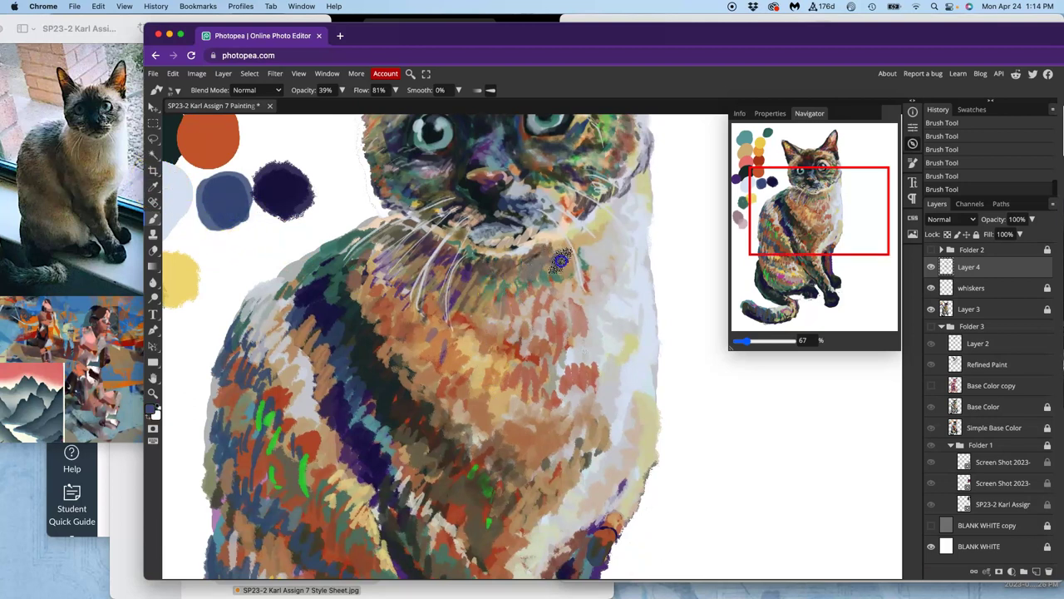
left_click_drag(600, 214, 599, 216)
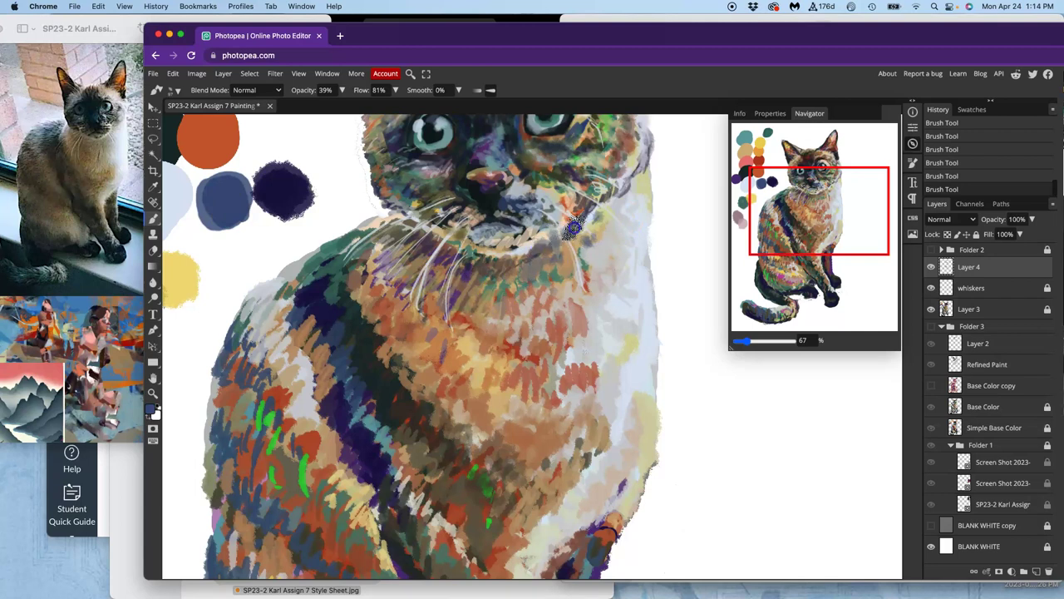
left_click(542, 249)
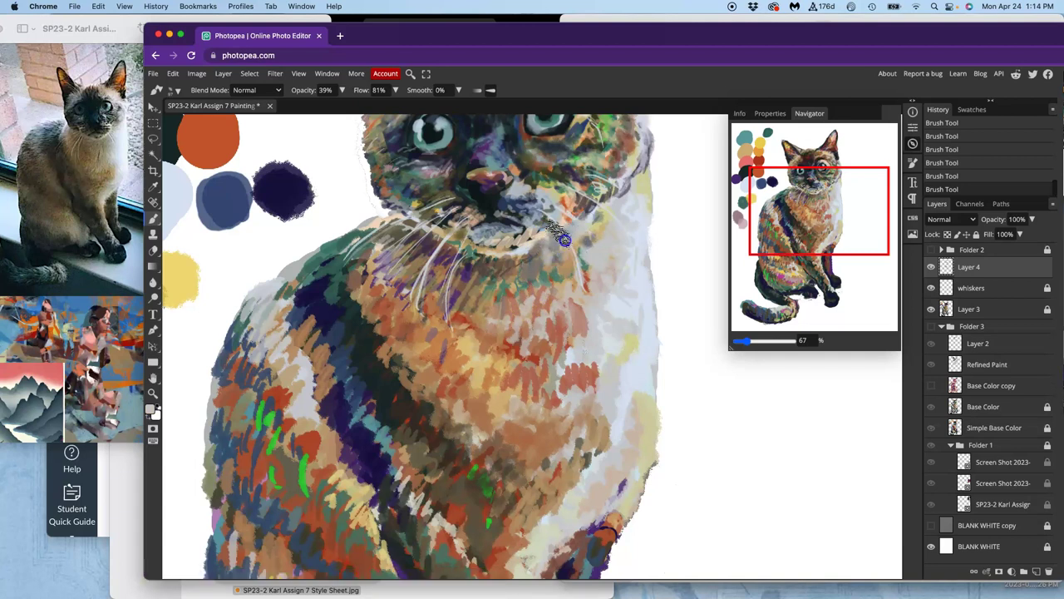
left_click(524, 286)
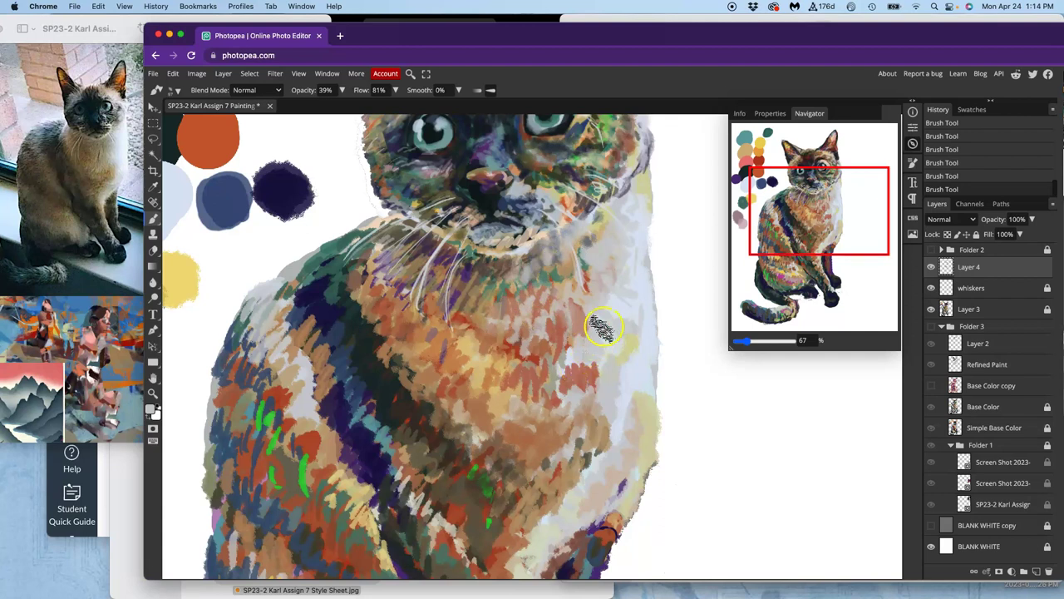
Toggle Layer 4's visibility to compare the chin and neck with and without the new strokes.
left_click(923, 256)
left_click(933, 269)
left_click(933, 267)
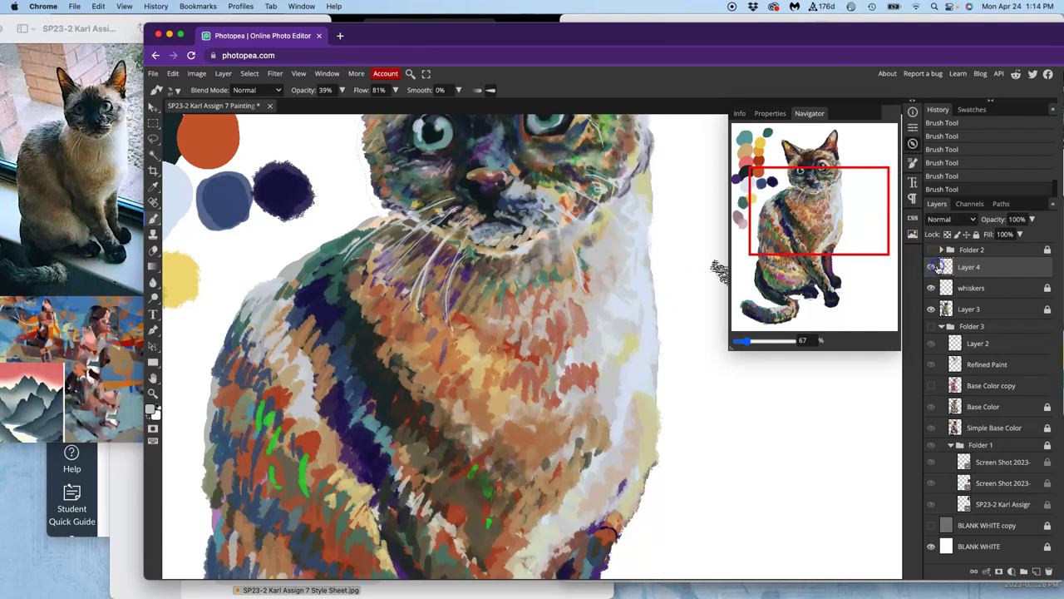
Erase the Layer 4 strokes that overlap the cat's chin and the edge of its mouth with the Eraser tool.
left_click(152, 228)
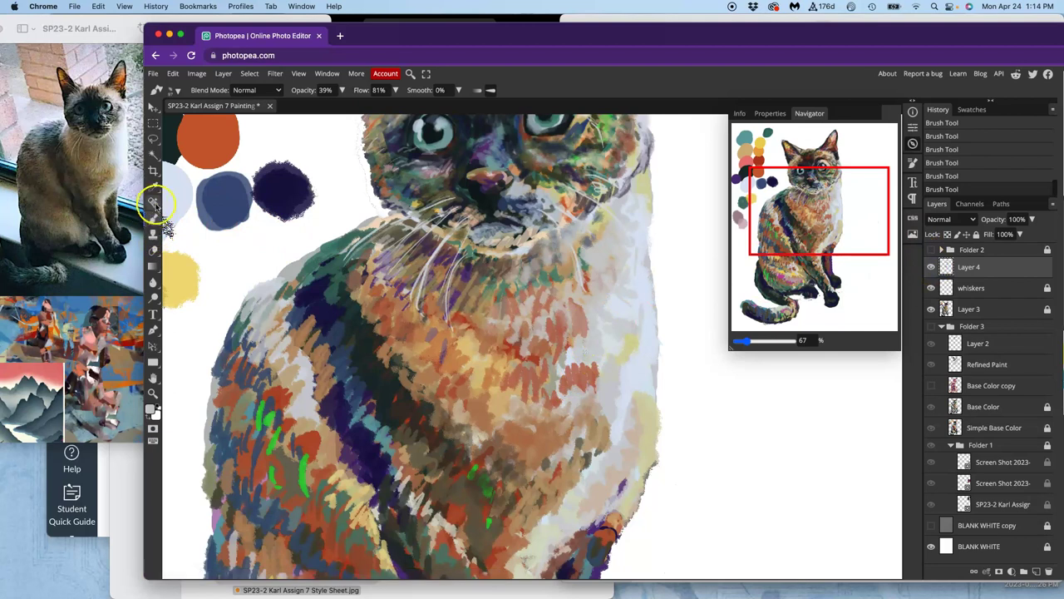
left_click(153, 249)
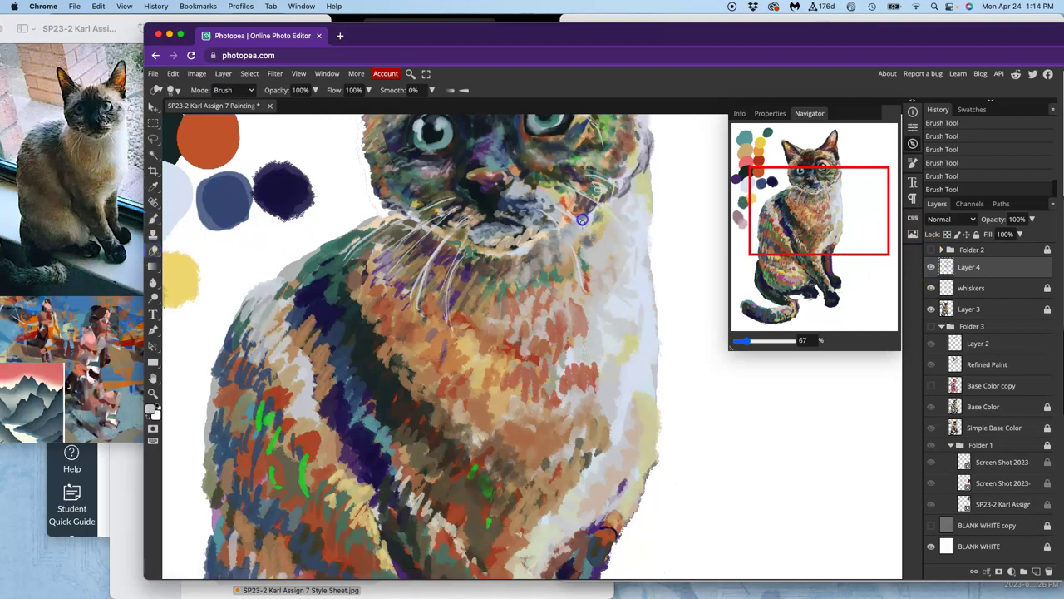
left_click_drag(565, 233, 578, 241)
mouse_move(572, 243)
left_mouse_down()
mouse_move(573, 260)
mouse_move(538, 248)
left_mouse_up()
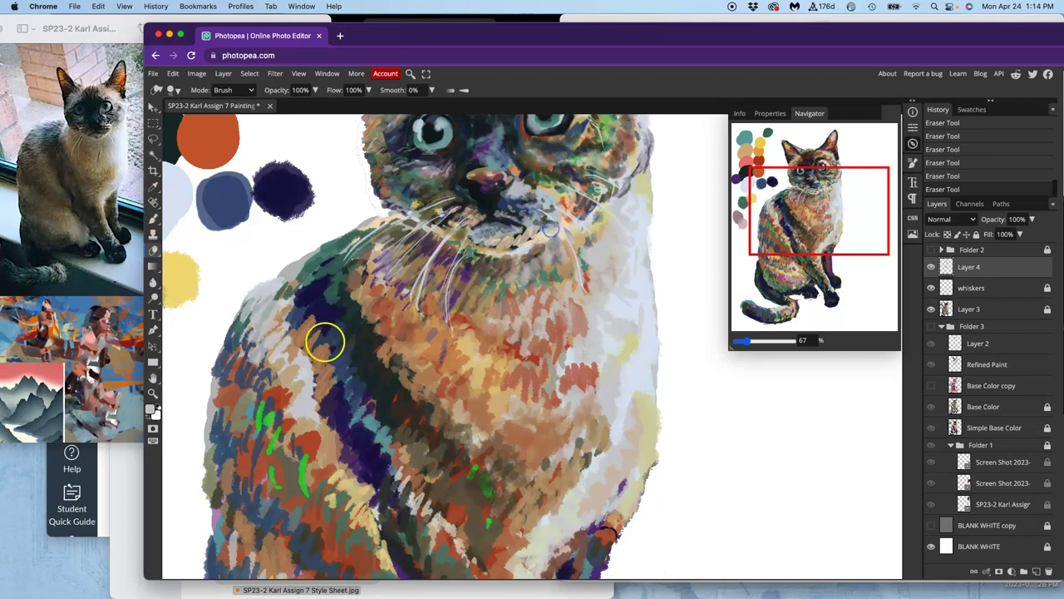
Brush light gray and sampled dark strokes over the pale side of the cat's neck, from below the cheek to the chest.
left_click(153, 221)
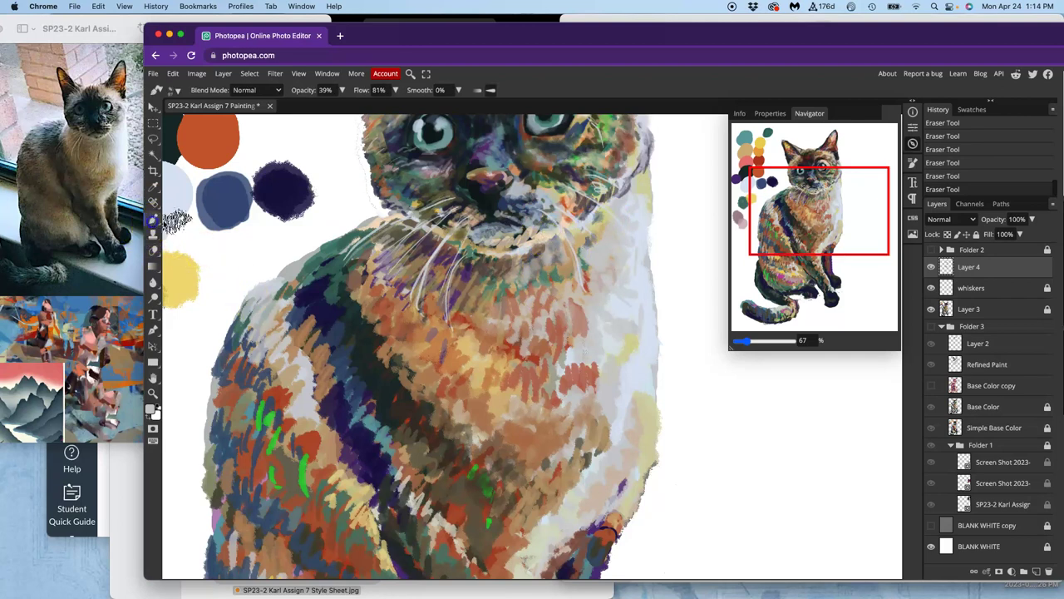
left_click_drag(642, 188, 643, 204)
mouse_move(643, 199)
left_mouse_down()
mouse_move(629, 201)
mouse_move(611, 299)
mouse_move(541, 366)
left_mouse_up()
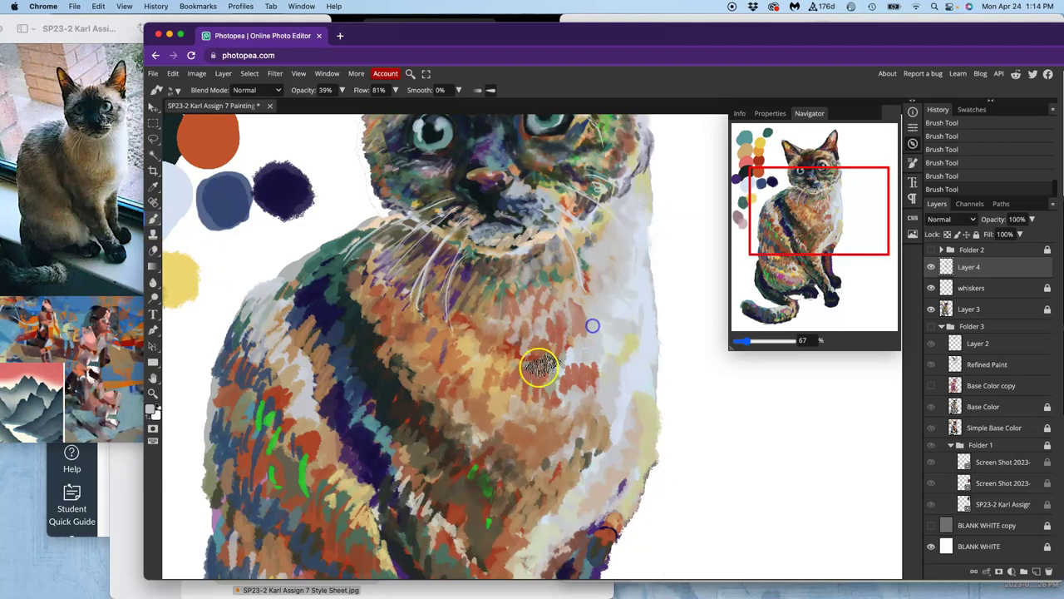
left_click(426, 402, "alt")
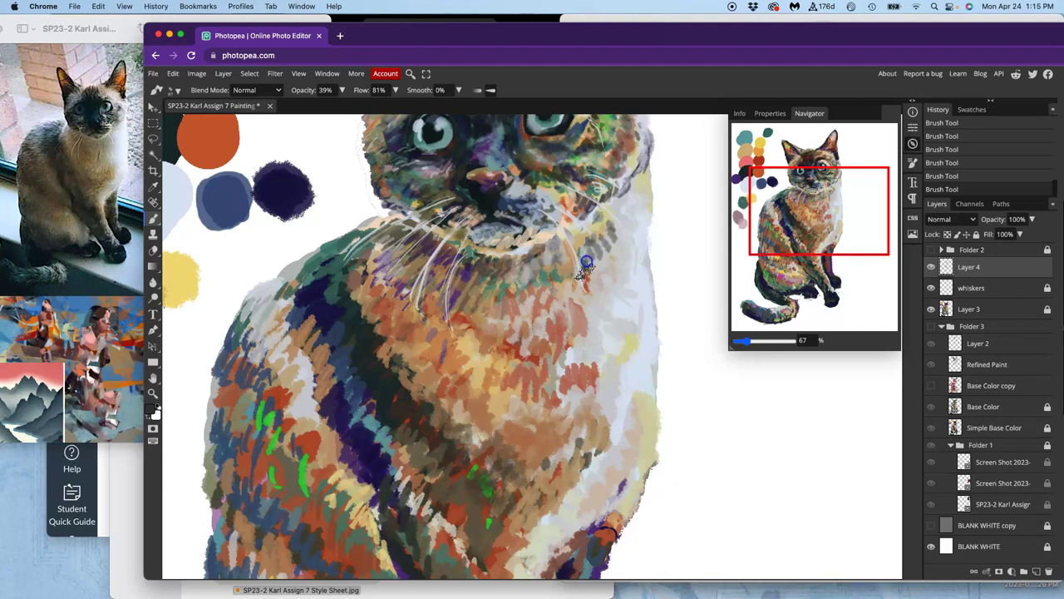
mouse_move(600, 272)
left_mouse_down()
mouse_move(612, 226)
mouse_move(594, 276)
left_mouse_up()
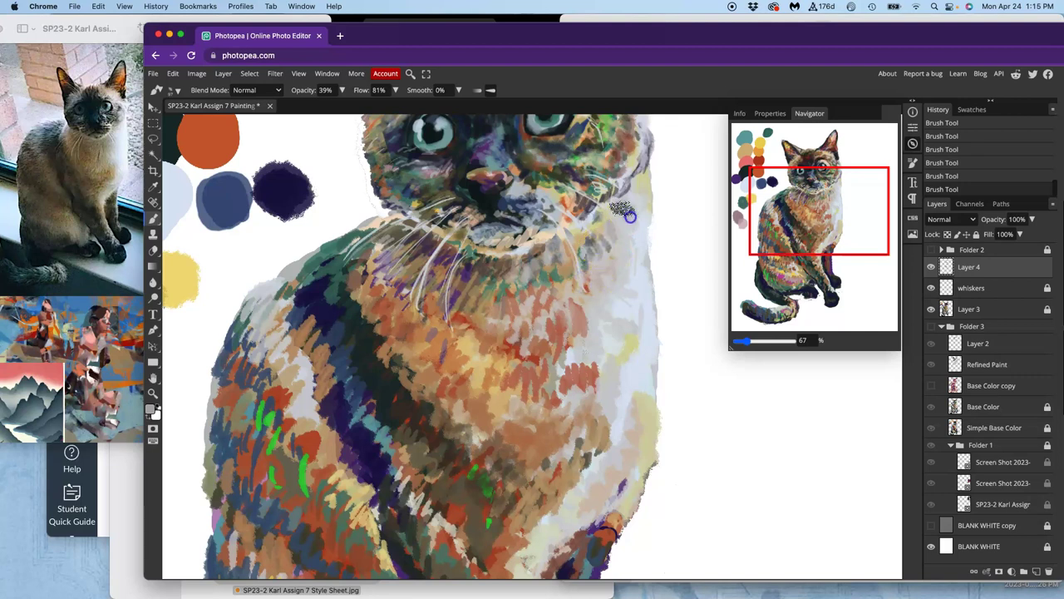
left_click_drag(632, 181, 604, 243)
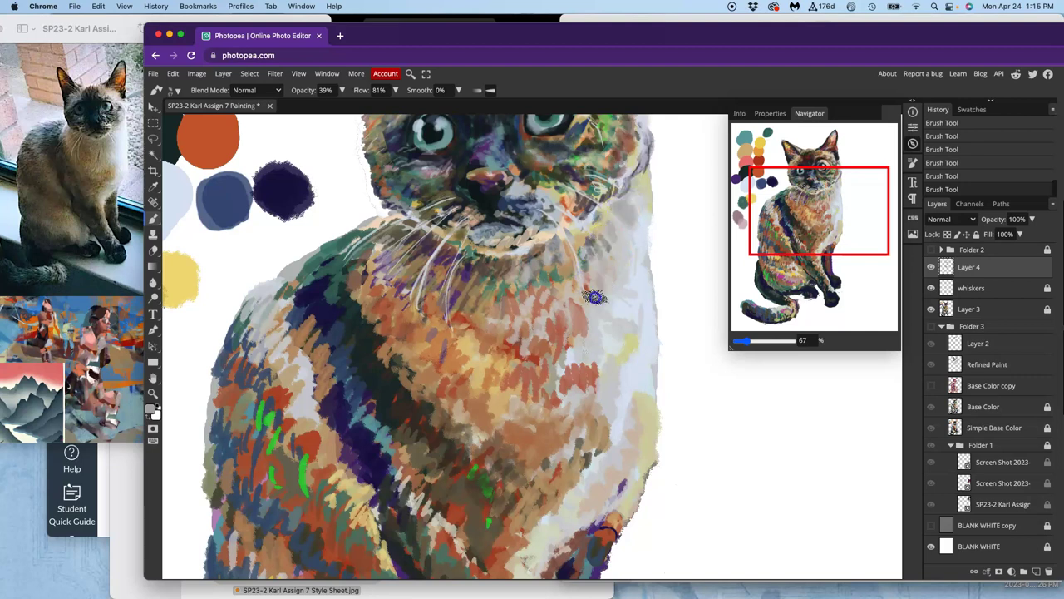
mouse_move(595, 297)
left_mouse_down()
mouse_move(604, 323)
mouse_move(591, 340)
mouse_move(563, 341)
mouse_move(581, 311)
mouse_move(607, 302)
mouse_move(573, 340)
mouse_move(557, 339)
mouse_move(557, 360)
mouse_move(536, 381)
mouse_move(581, 361)
mouse_move(583, 375)
mouse_move(557, 386)
mouse_move(556, 377)
mouse_move(524, 418)
mouse_move(570, 368)
left_mouse_up()
Paint the middle of the cat's chest with colors sampled from the fur, including muted red, green, brown and teal.
left_click(574, 327, "alt")
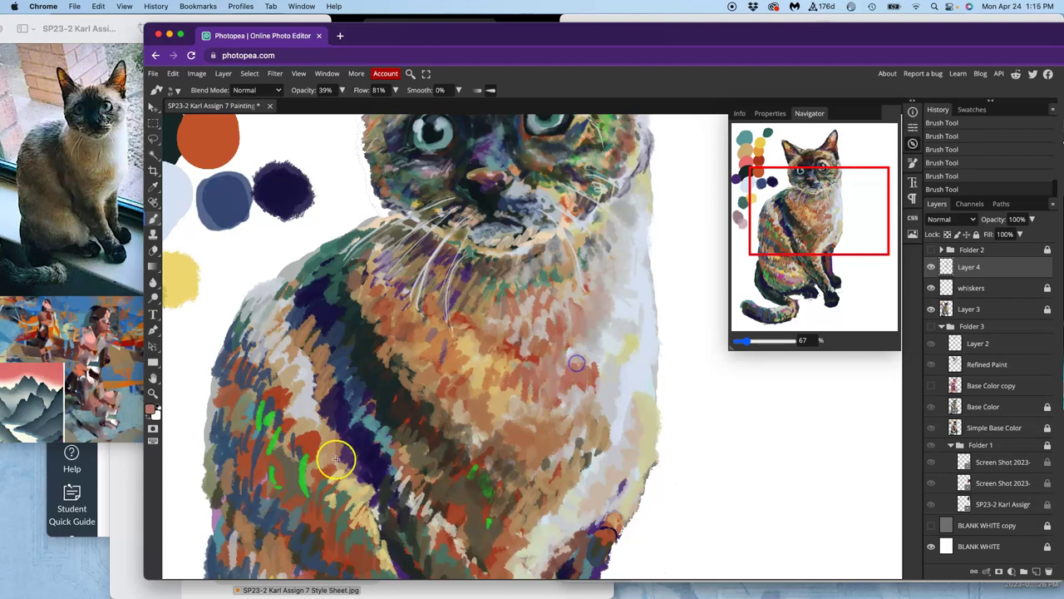
left_click(305, 470, "alt")
mouse_move(546, 392)
left_mouse_down()
mouse_move(544, 345)
mouse_move(505, 358)
mouse_move(483, 350)
mouse_move(547, 364)
mouse_move(585, 331)
left_mouse_up()
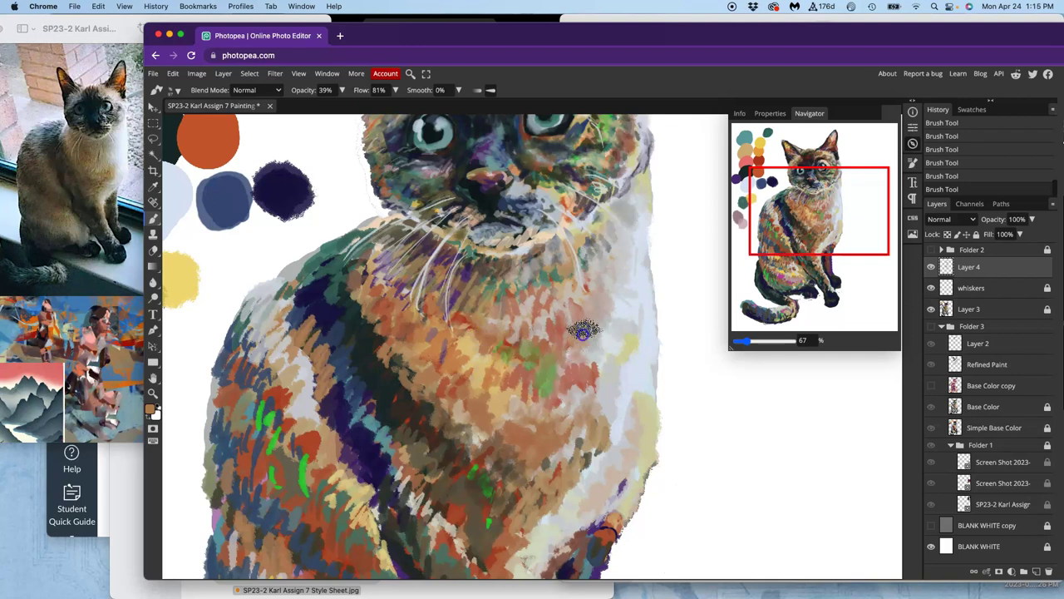
left_click(375, 421, "alt")
left_click_drag(580, 375, 548, 387)
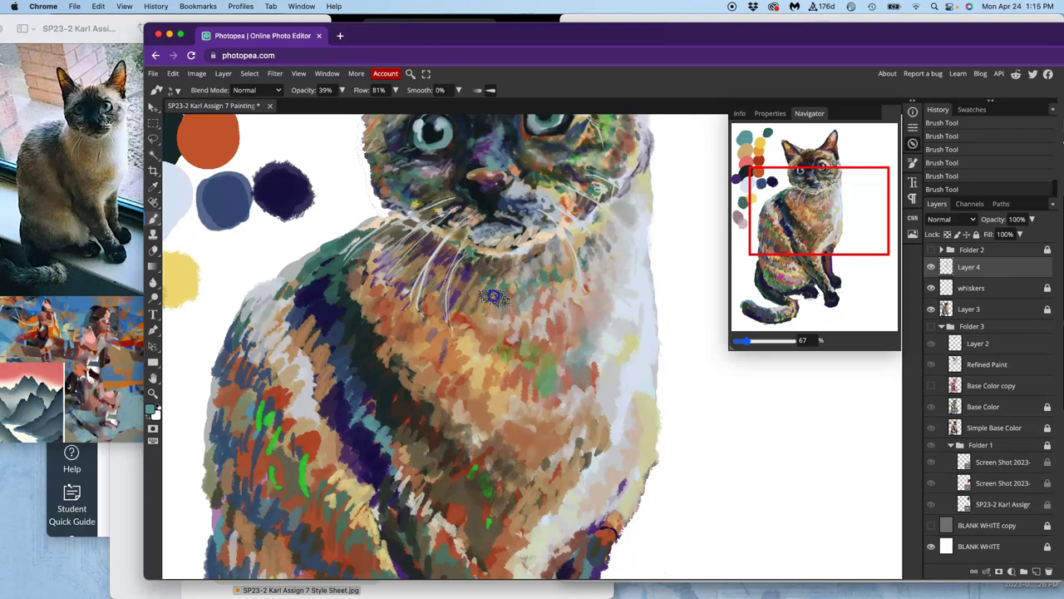
mouse_move(484, 296)
left_mouse_down()
mouse_move(459, 314)
mouse_move(458, 336)
mouse_move(375, 404)
mouse_move(469, 291)
left_mouse_up()
Sample the near-black from the shoulder band and paint dark strokes on the chest below the long whiskers.
left_click(386, 392, "alt")
left_click_drag(450, 359, 453, 345)
mouse_move(440, 325)
left_mouse_down()
mouse_move(448, 363)
mouse_move(471, 311)
mouse_move(474, 334)
mouse_move(452, 372)
mouse_move(461, 281)
mouse_move(447, 332)
mouse_move(454, 350)
mouse_move(444, 284)
mouse_move(437, 275)
mouse_move(414, 316)
mouse_move(406, 284)
left_mouse_up()
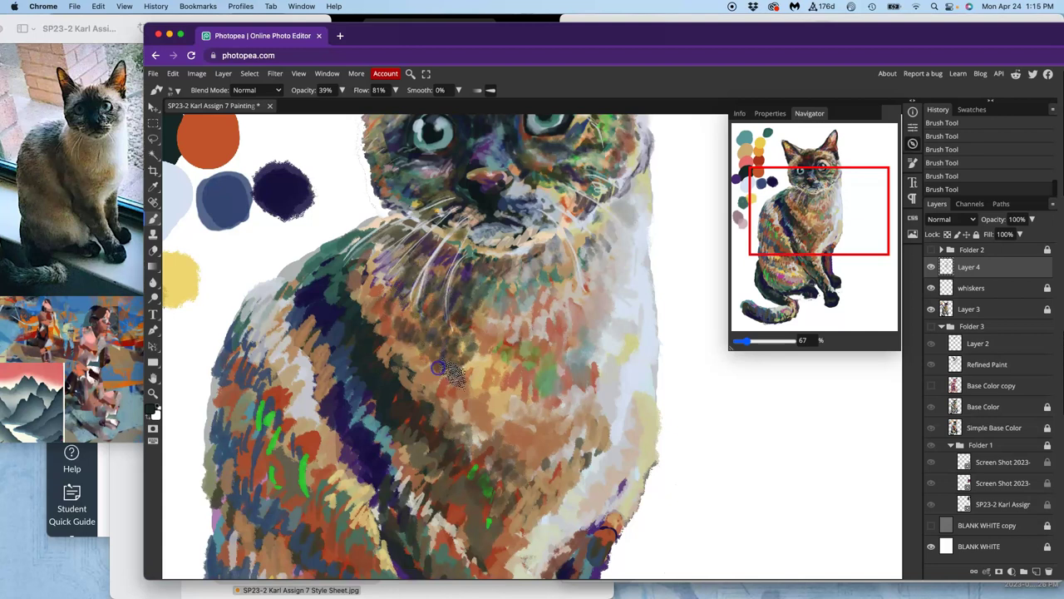
Blend the dark chest strokes into the surrounding fur with sampled orange-brown and tan strokes, continuing down the chest.
left_click(478, 382, "alt")
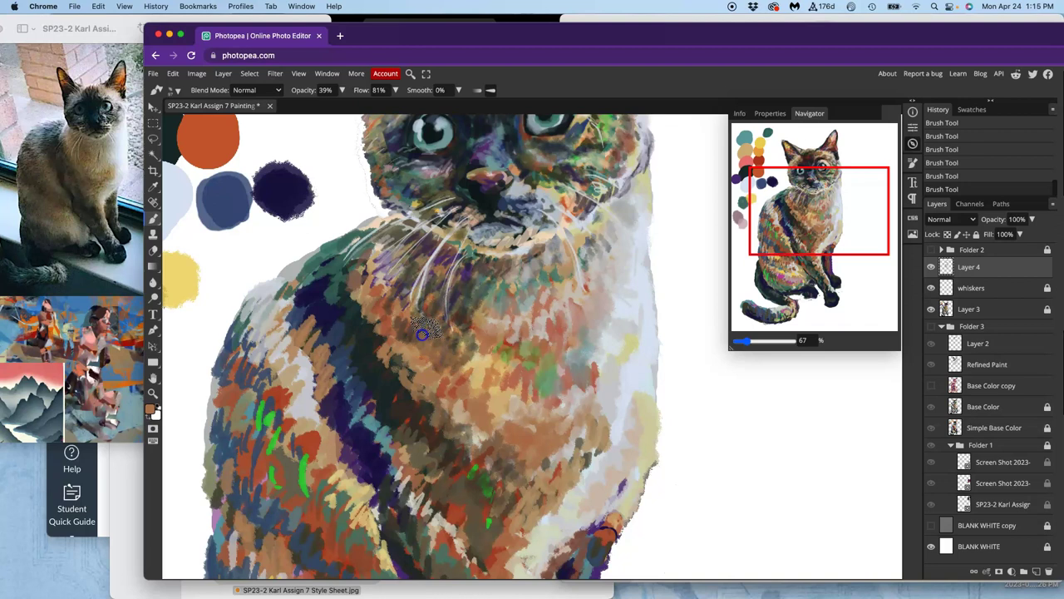
left_click(474, 340, "alt")
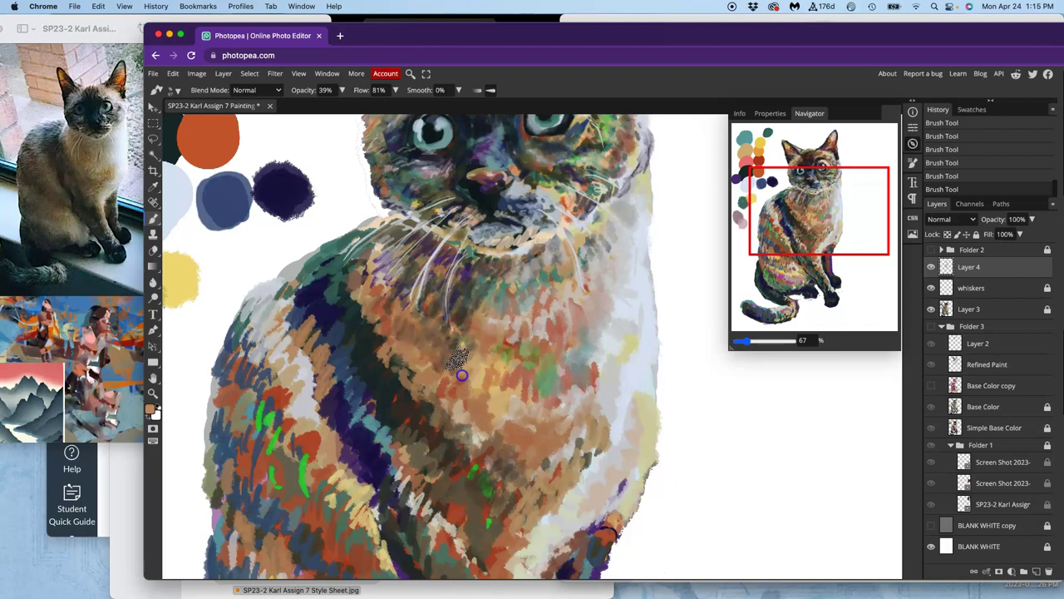
left_click(475, 387)
left_click(485, 431)
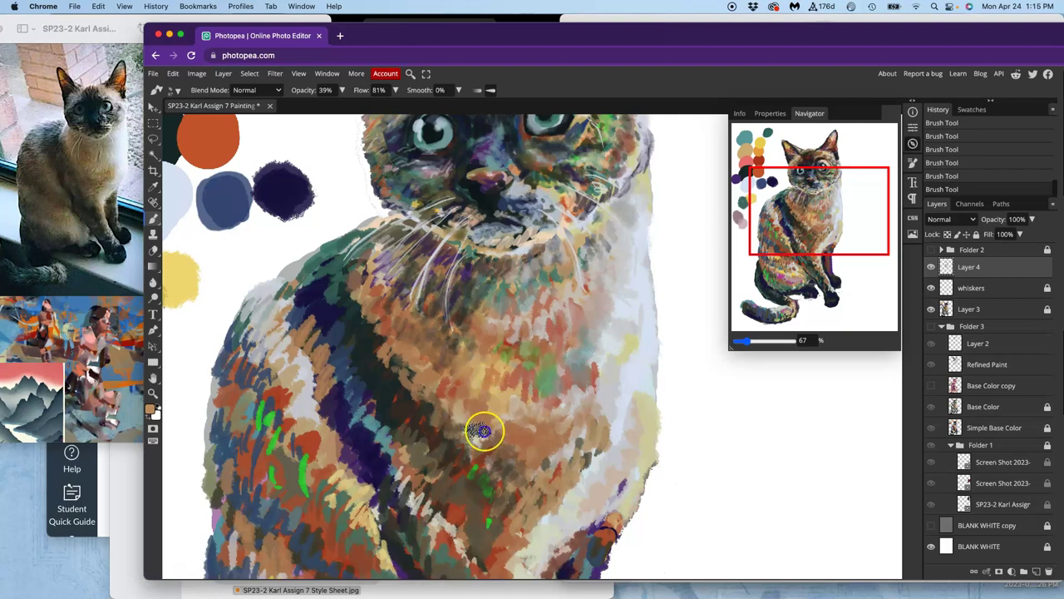
left_click(513, 482)
left_click(532, 458)
Toggle Layer 4's visibility repeatedly to compare the chest with and without the added strokes.
left_click(928, 265)
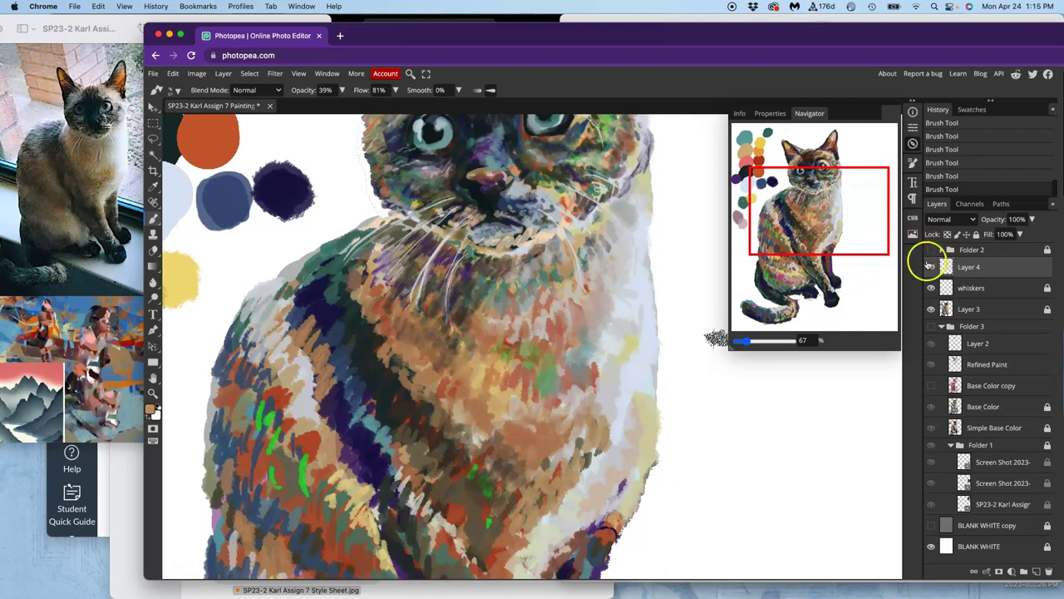
left_click(931, 266)
left_click(930, 266)
left_click(930, 266)
left_click(931, 266)
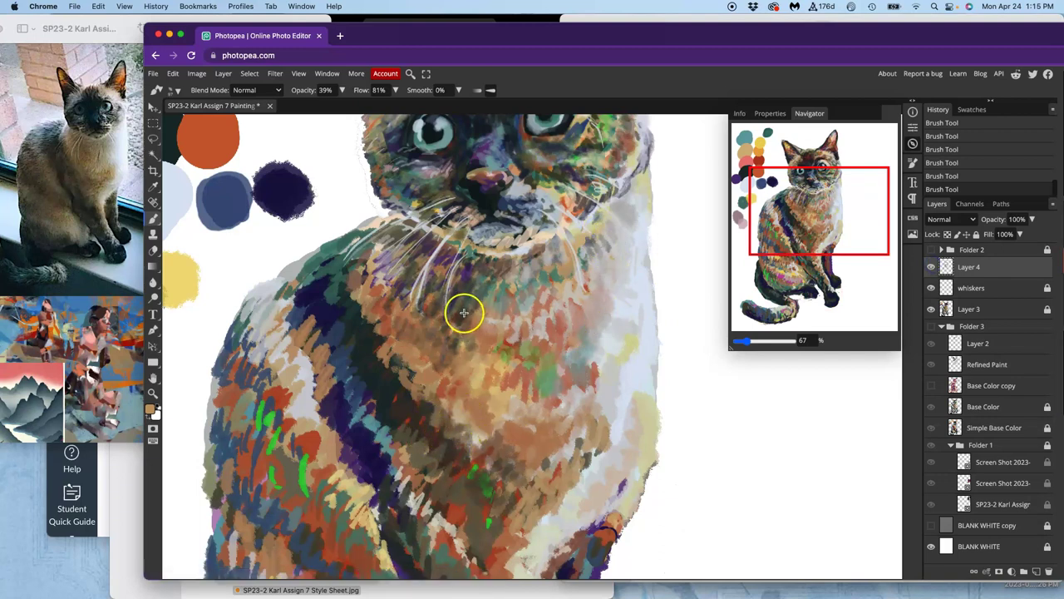
Soften the purple and black shoulder bands with strokes in dark, brown and blue tones sampled from the fur.
left_click(373, 390, "alt")
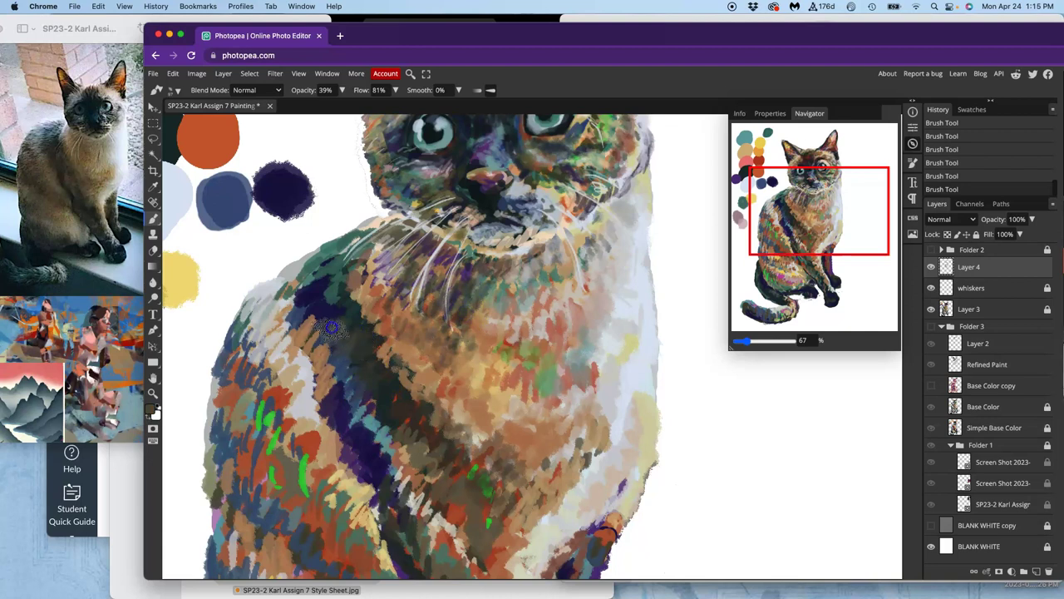
mouse_move(330, 297)
left_mouse_down()
mouse_move(292, 295)
mouse_move(300, 284)
mouse_move(301, 326)
left_mouse_up()
left_click(305, 310, "alt")
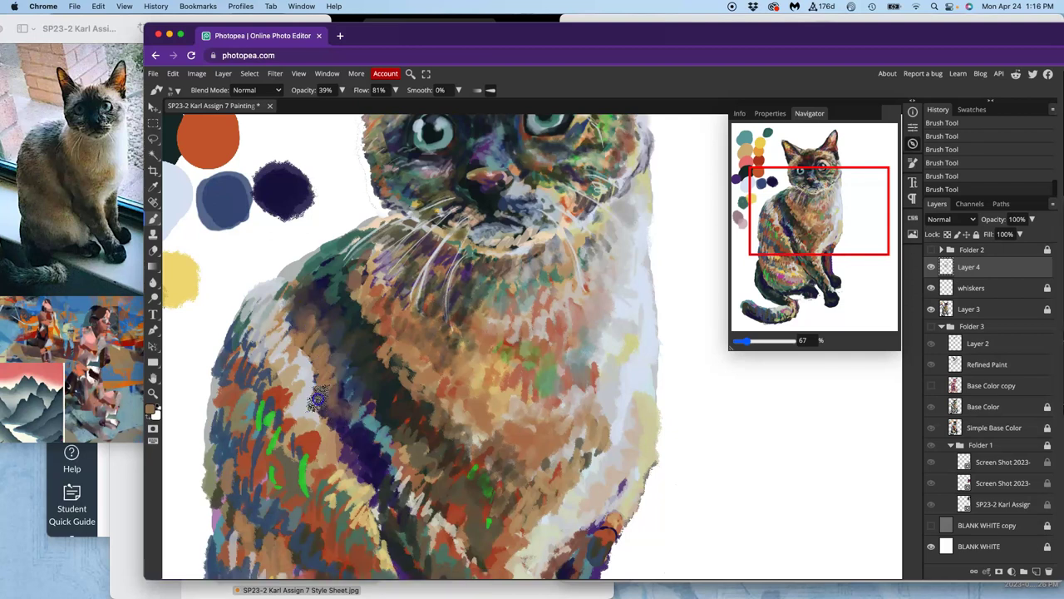
left_click_drag(319, 399, 316, 413)
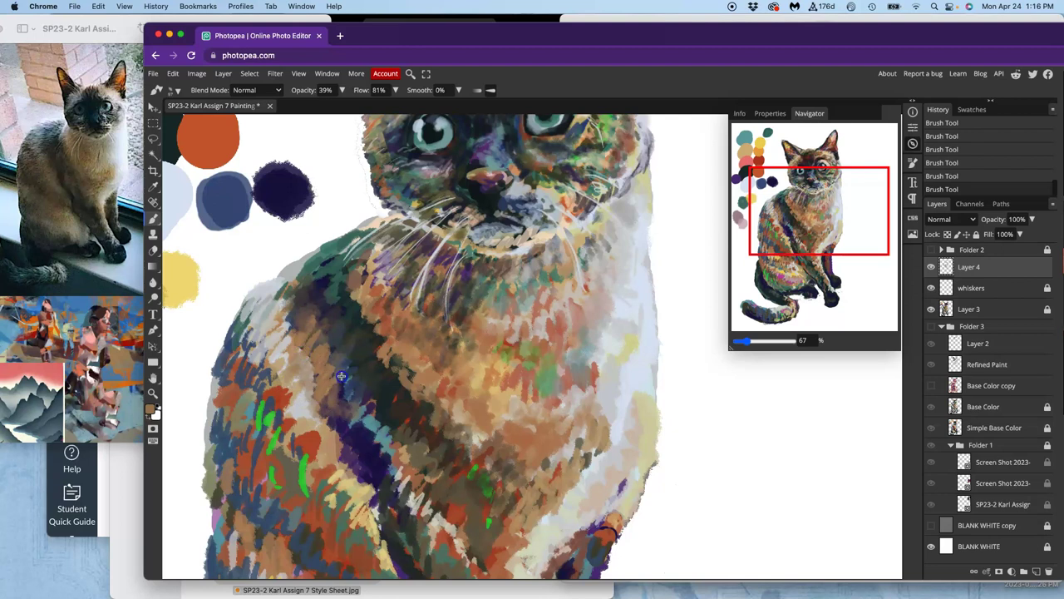
left_click(341, 376, "alt")
left_click_drag(313, 422, 346, 455)
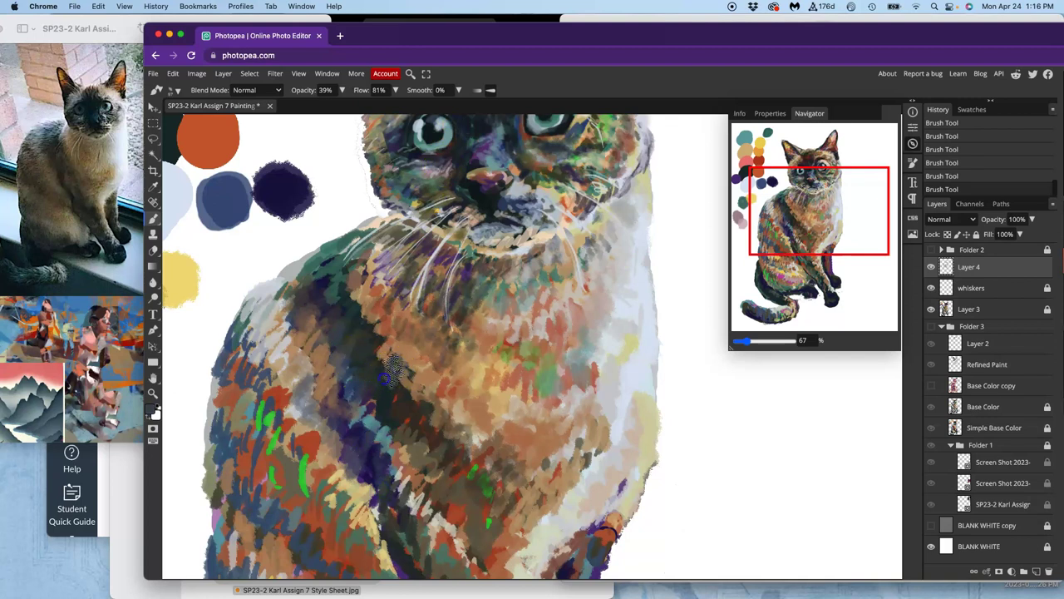
left_click_drag(395, 359, 383, 379)
mouse_move(384, 326)
left_mouse_down()
mouse_move(369, 349)
mouse_move(399, 387)
mouse_move(413, 367)
mouse_move(395, 379)
mouse_move(401, 373)
mouse_move(411, 419)
left_mouse_up()
Sample the pale yellow from the chest and paint strokes along the edge of the dark band and across the chest.
left_click(488, 380, "alt")
left_click(415, 371)
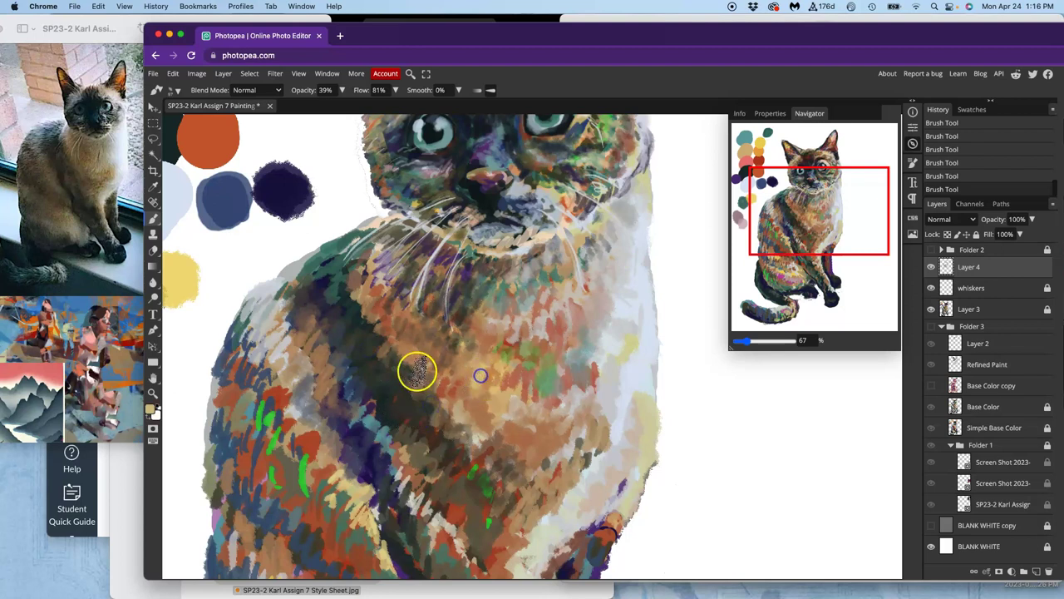
left_click_drag(422, 401, 414, 376)
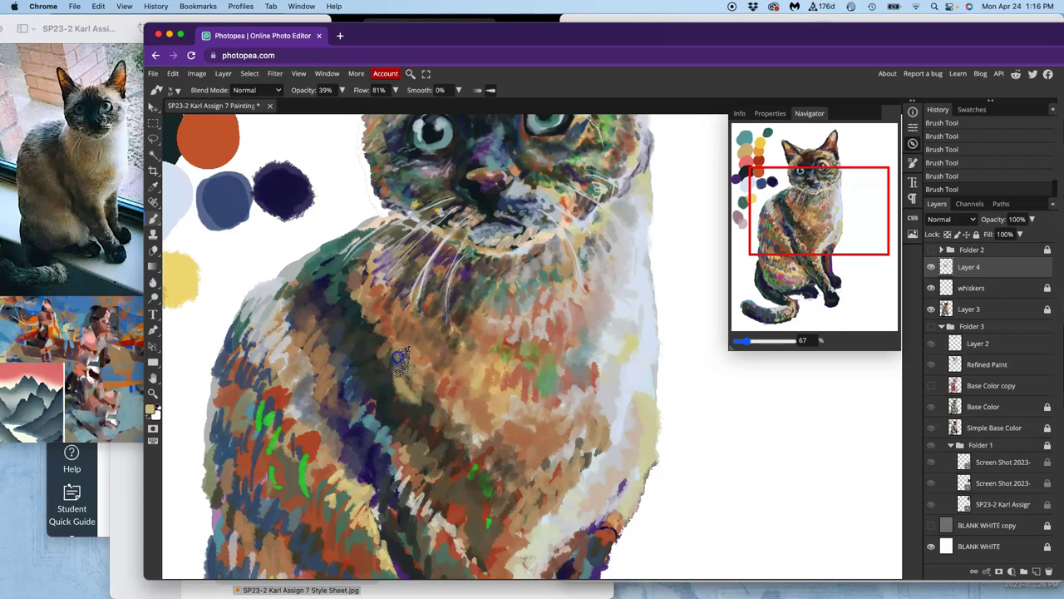
mouse_move(394, 341)
left_mouse_down()
mouse_move(363, 324)
mouse_move(356, 290)
left_mouse_up()
mouse_move(418, 339)
left_mouse_down()
mouse_move(430, 431)
mouse_move(441, 421)
mouse_move(446, 443)
mouse_move(469, 420)
mouse_move(478, 443)
mouse_move(519, 422)
mouse_move(536, 438)
mouse_move(616, 352)
mouse_move(607, 340)
mouse_move(558, 361)
mouse_move(529, 403)
left_mouse_up()
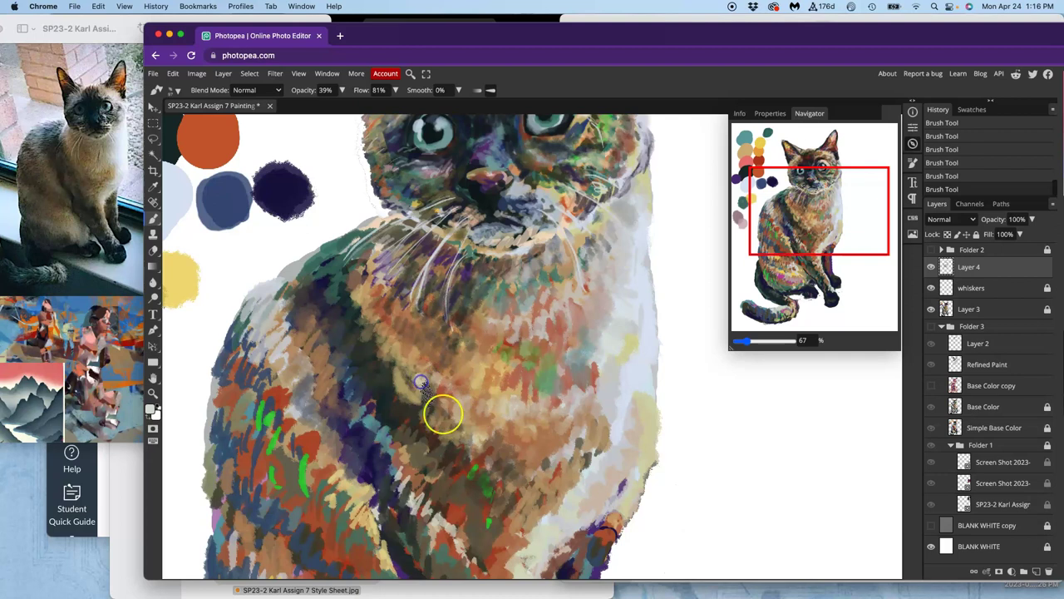
Add light gray and green strokes on the lower chest, plus sampled teal strokes along the dark band.
mouse_move(420, 382)
left_mouse_down()
mouse_move(449, 431)
mouse_move(441, 453)
left_mouse_up()
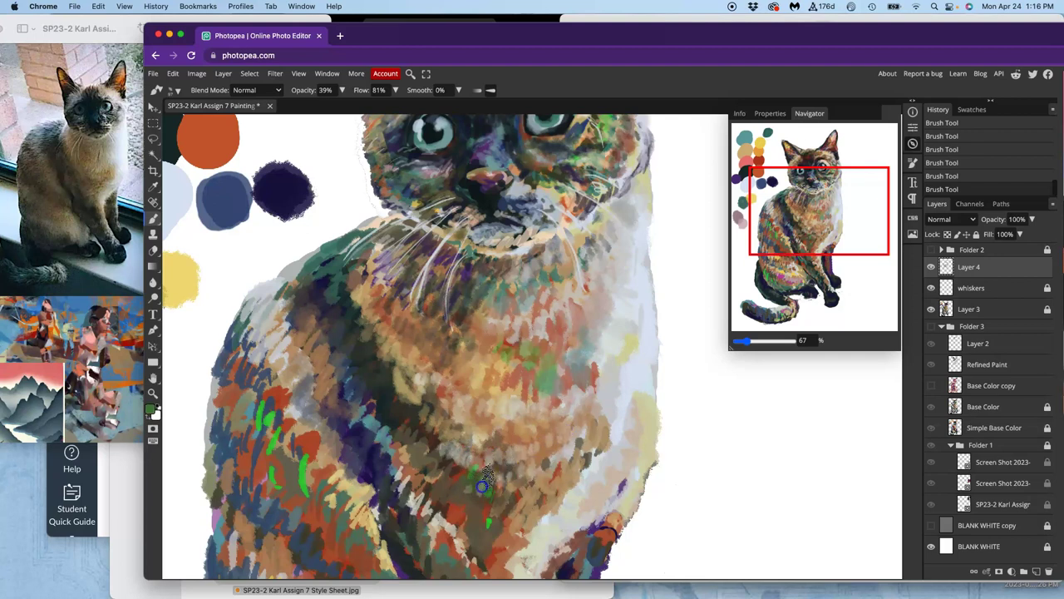
mouse_move(503, 480)
left_mouse_down()
mouse_move(502, 451)
mouse_move(473, 460)
left_mouse_up()
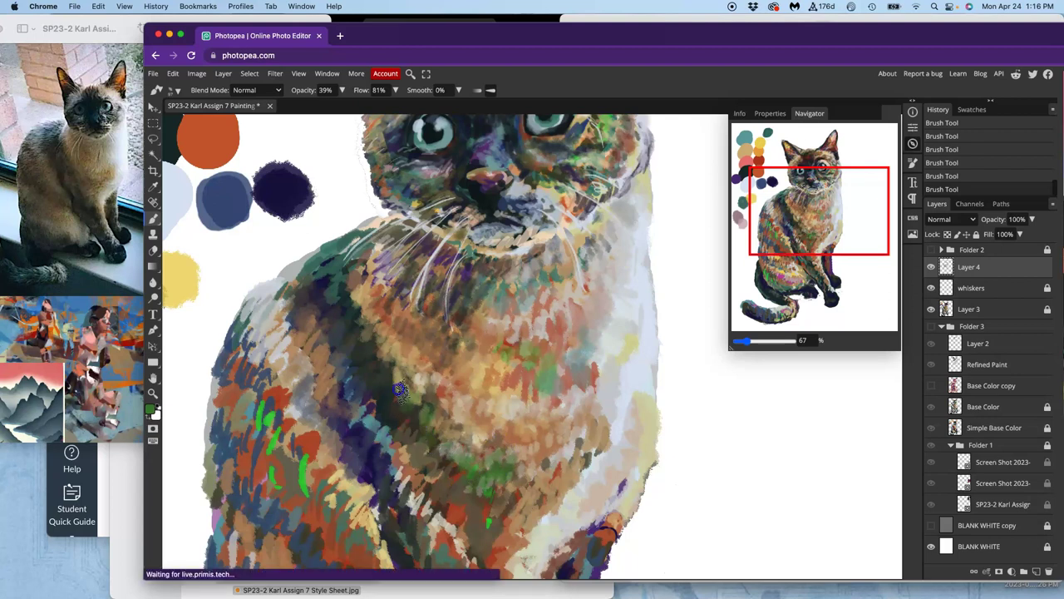
left_click(374, 426, "alt")
mouse_move(406, 383)
left_mouse_down()
mouse_move(384, 355)
mouse_move(381, 372)
mouse_move(401, 425)
mouse_move(426, 413)
mouse_move(437, 464)
left_mouse_up()
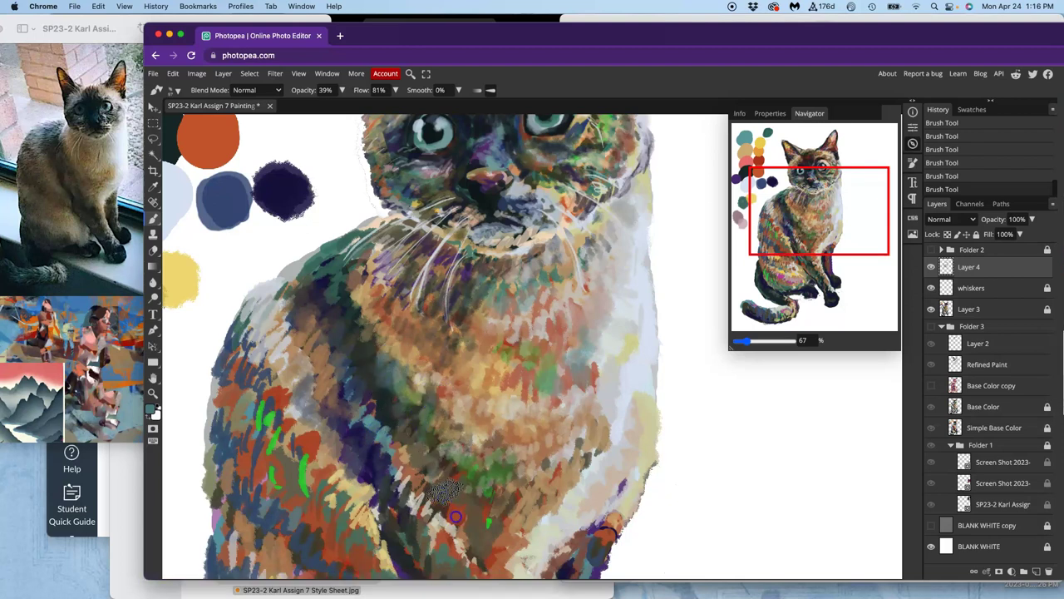
Raise the brush opacity to 49% and soften the purple shoulder band with strokes in brown sampled from the fur.
mouse_move(455, 516)
left_mouse_down()
mouse_move(434, 396)
mouse_move(369, 358)
mouse_move(366, 427)
left_mouse_up()
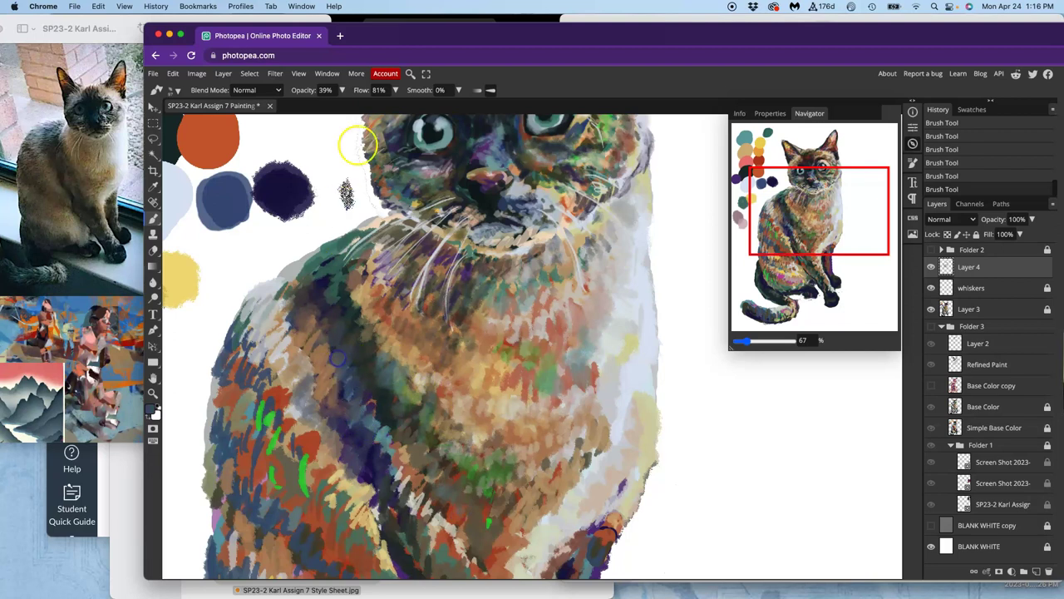
left_click(341, 90)
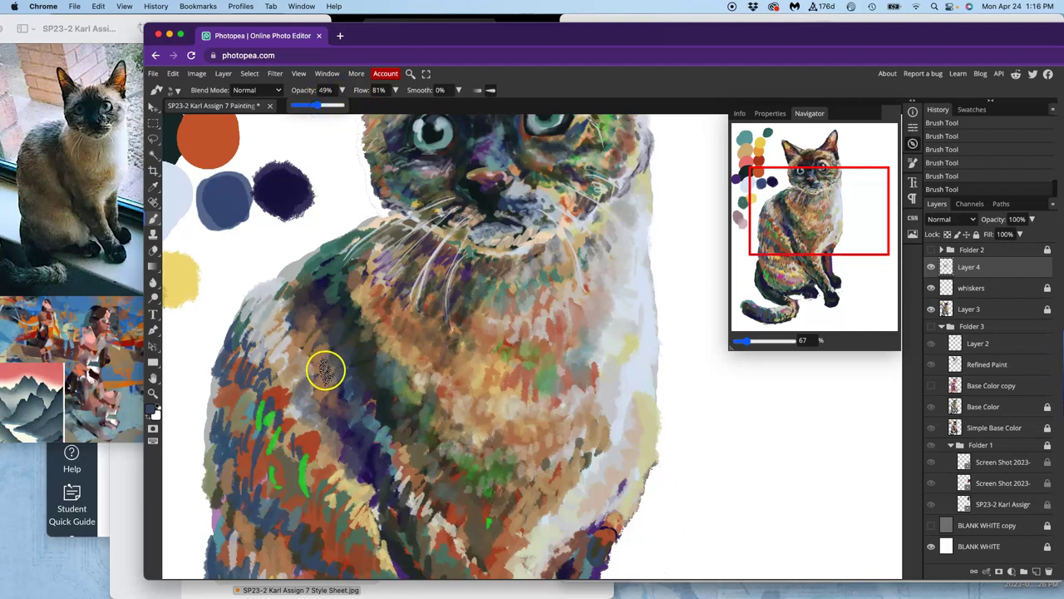
left_click(325, 370, "alt")
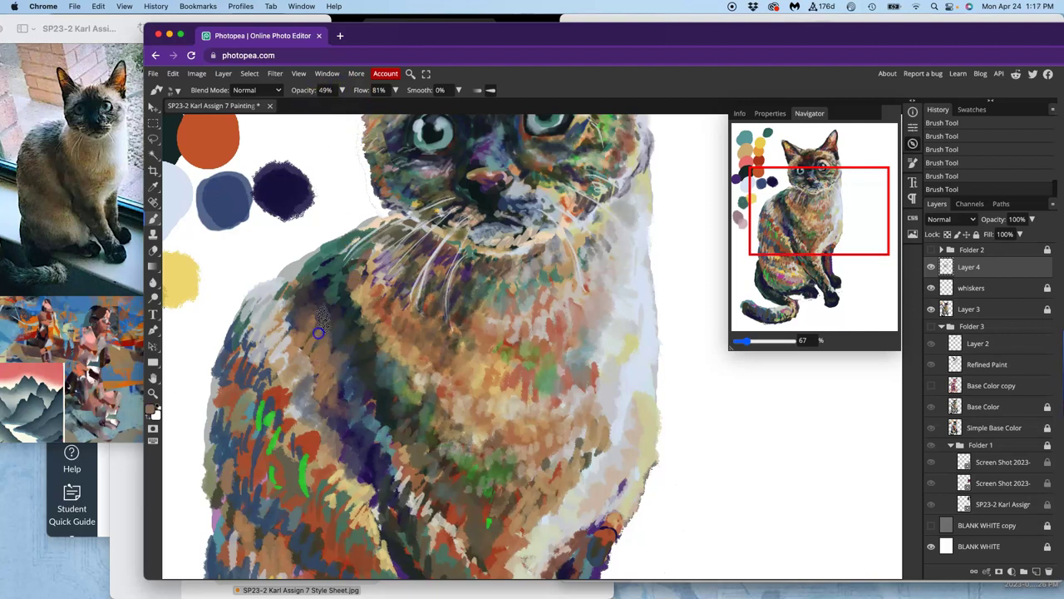
mouse_move(350, 320)
left_mouse_down()
mouse_move(332, 391)
mouse_move(347, 392)
mouse_move(341, 424)
mouse_move(367, 418)
left_mouse_up()
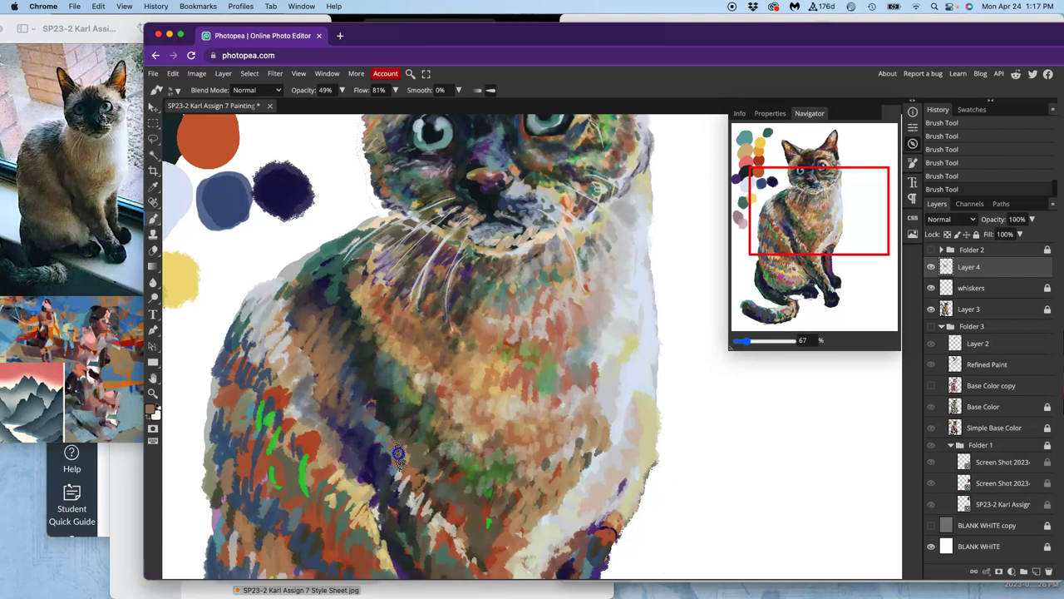
left_click_drag(377, 426, 364, 409)
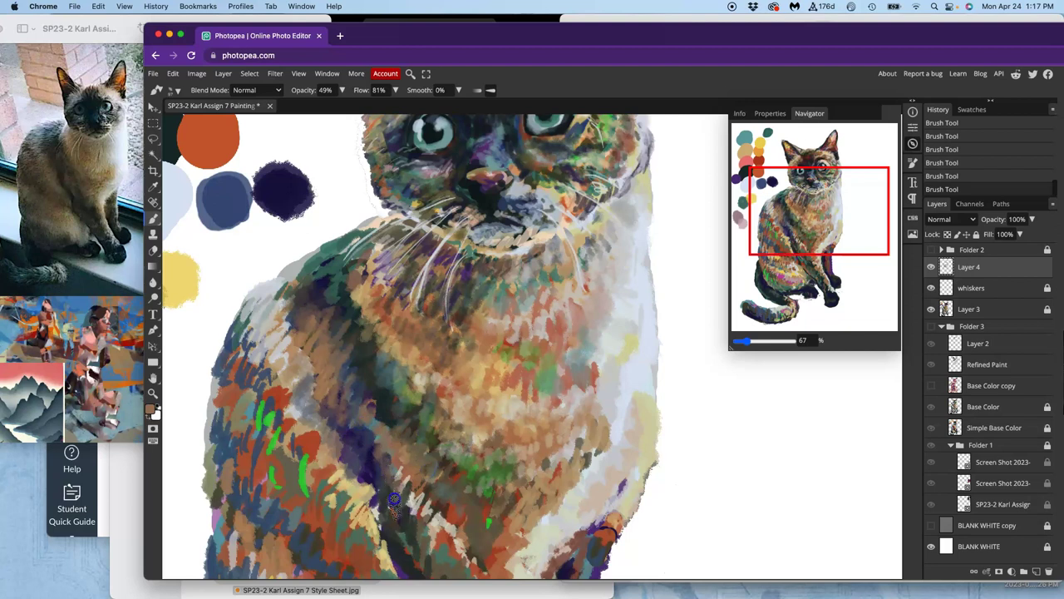
Blend the lower chest and upper foreleg with brown, dark and gray-brown strokes sampled from the surrounding fur.
left_click_drag(452, 460, 450, 374)
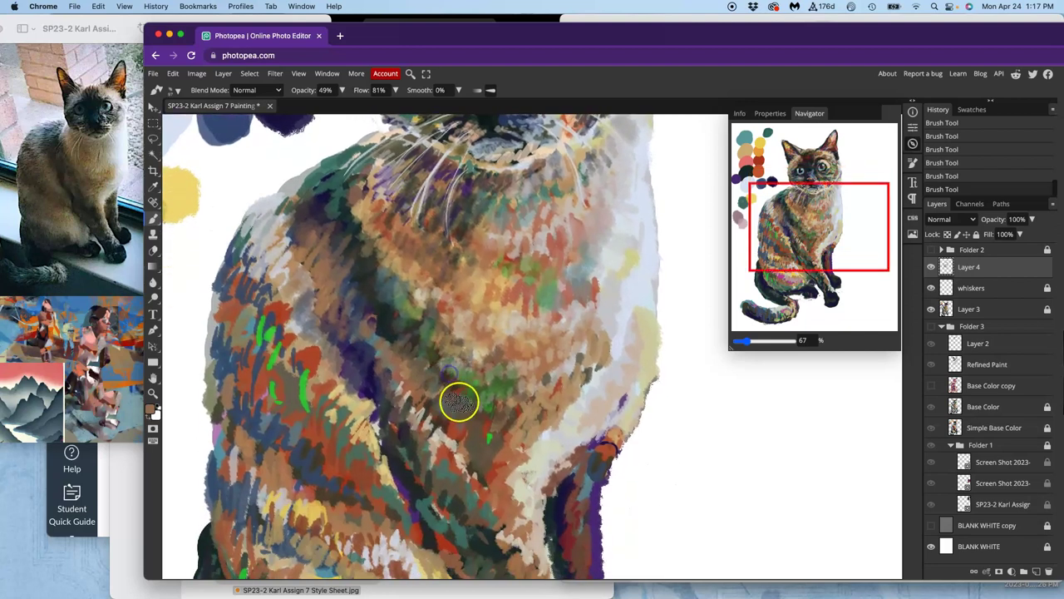
mouse_move(434, 424)
left_mouse_down()
mouse_move(420, 425)
mouse_move(460, 445)
left_mouse_up()
left_click(360, 259, "alt")
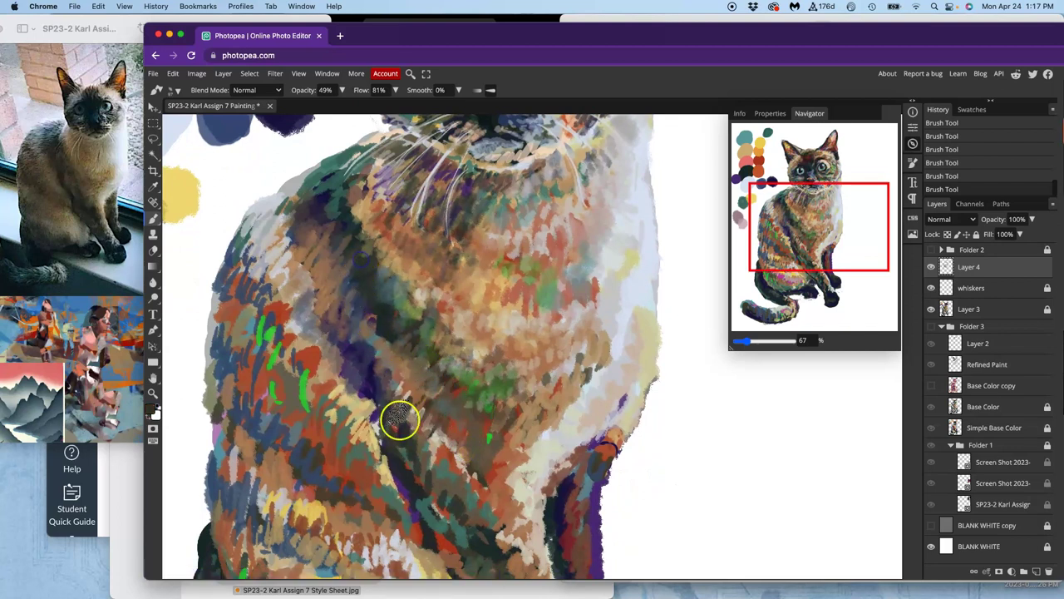
mouse_move(399, 422)
left_mouse_down()
mouse_move(435, 487)
mouse_move(416, 506)
mouse_move(421, 538)
mouse_move(444, 498)
mouse_move(433, 422)
mouse_move(418, 460)
mouse_move(429, 411)
mouse_move(407, 406)
mouse_move(395, 446)
mouse_move(411, 439)
mouse_move(421, 451)
mouse_move(409, 434)
mouse_move(444, 470)
left_mouse_up()
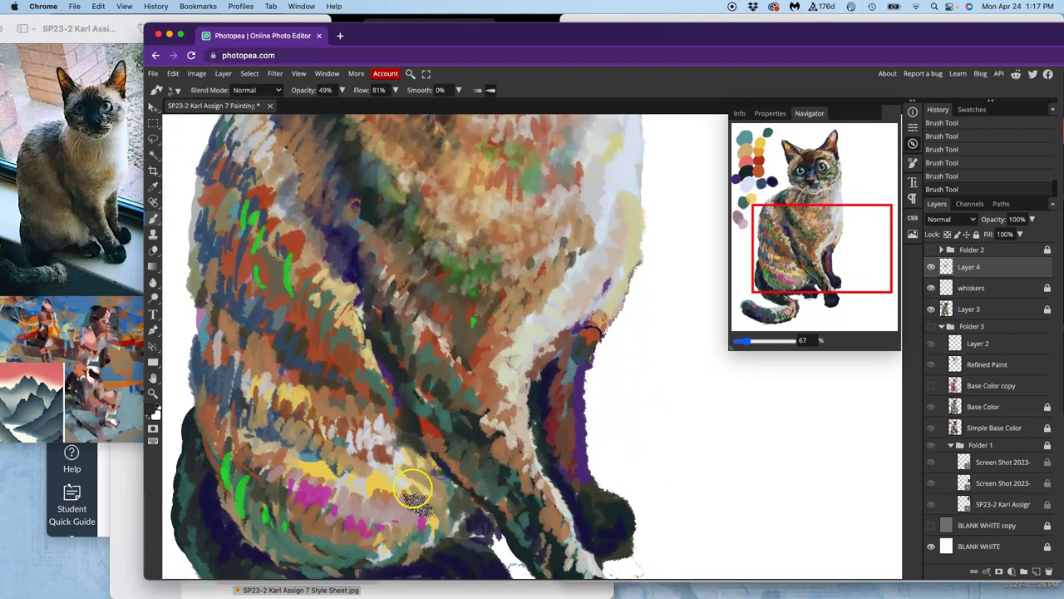
left_click(416, 346, "alt")
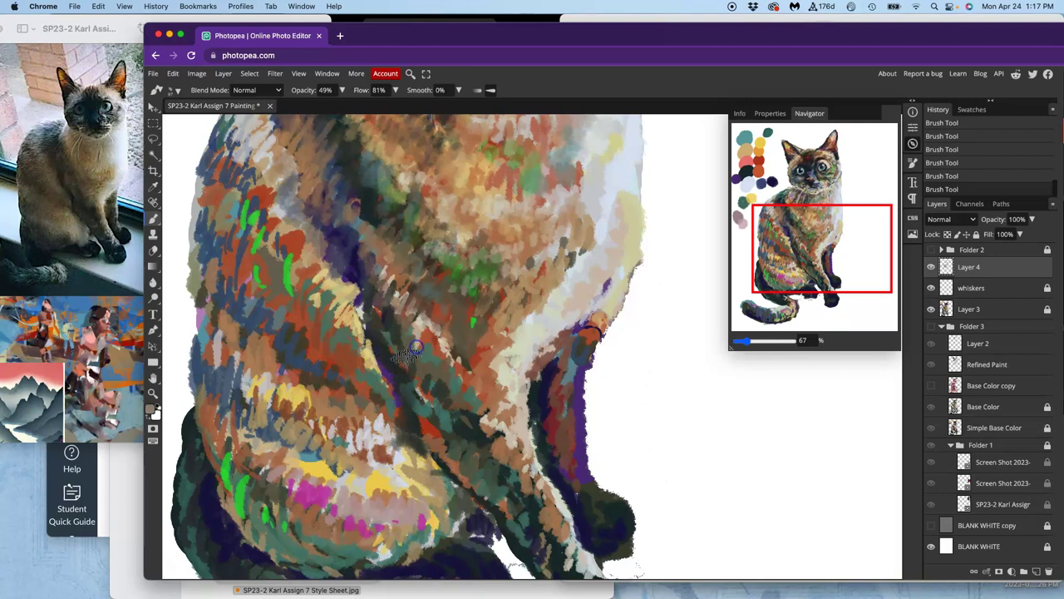
left_click_drag(379, 391, 359, 355)
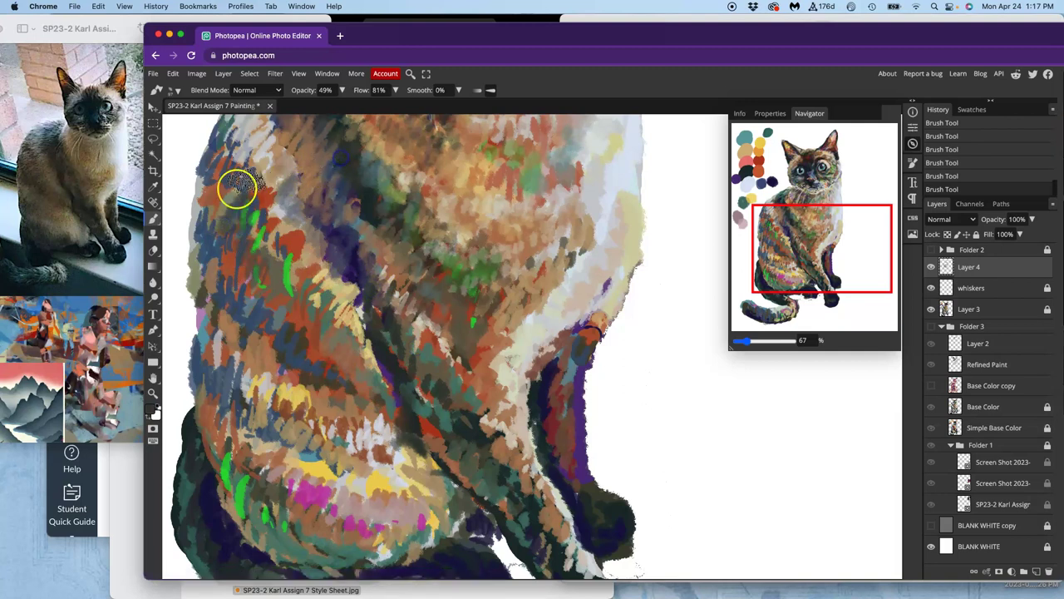
Cover the bright green flecks on the cat's side with dark and purple strokes, adding sampled pale gray-green strokes near the shoulder band.
mouse_move(237, 193)
left_mouse_down()
mouse_move(211, 226)
mouse_move(221, 173)
mouse_move(216, 206)
mouse_move(241, 235)
mouse_move(236, 246)
mouse_move(246, 251)
mouse_move(263, 222)
mouse_move(256, 242)
mouse_move(278, 232)
mouse_move(281, 269)
left_mouse_up()
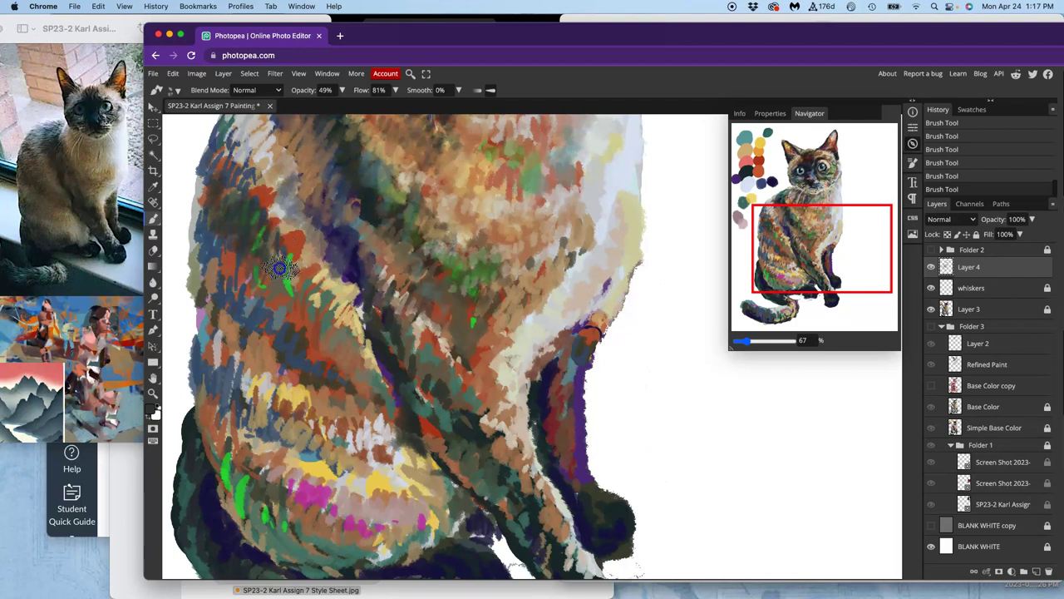
mouse_move(271, 226)
left_mouse_down()
mouse_move(258, 198)
mouse_move(240, 194)
mouse_move(241, 163)
mouse_move(231, 172)
mouse_move(233, 132)
mouse_move(213, 235)
mouse_move(196, 207)
mouse_move(205, 275)
mouse_move(274, 283)
mouse_move(276, 305)
mouse_move(295, 291)
mouse_move(314, 334)
left_mouse_up()
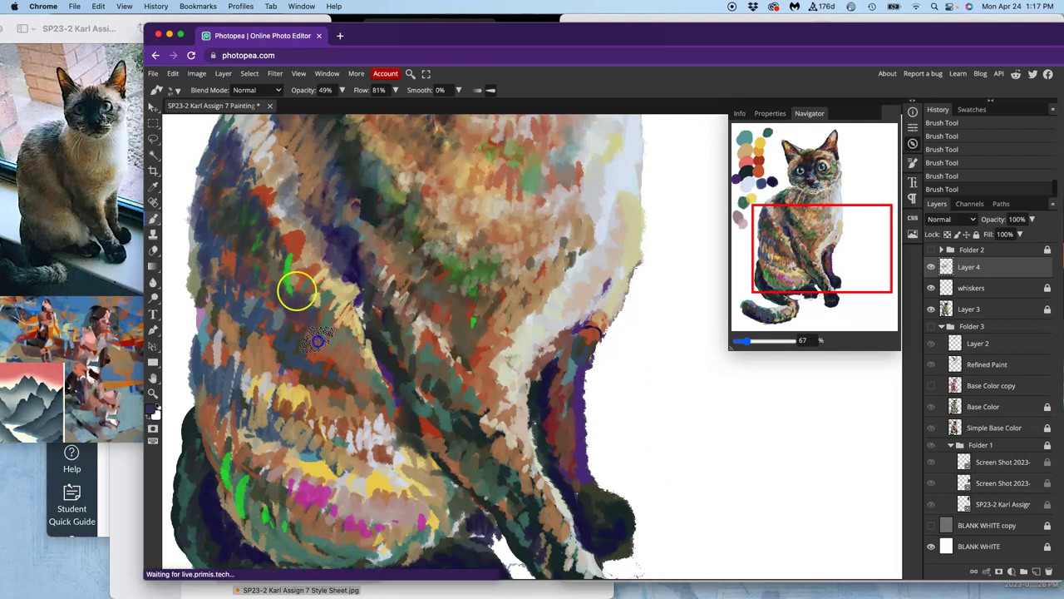
mouse_move(297, 290)
left_mouse_down()
mouse_move(292, 274)
mouse_move(309, 267)
mouse_move(285, 173)
left_mouse_up()
left_click(416, 249, "alt")
left_click(270, 168, "alt")
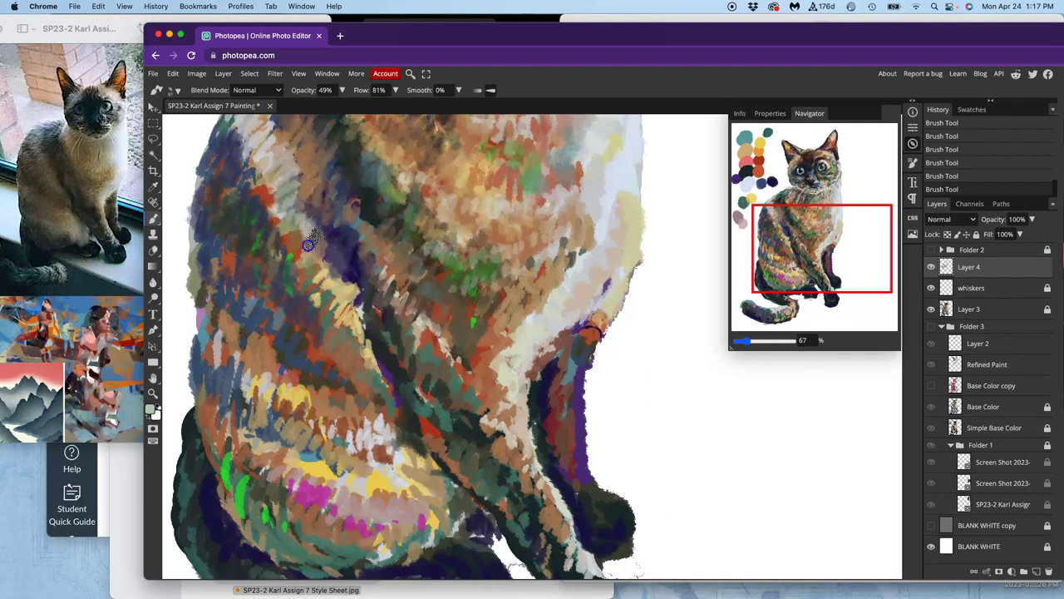
mouse_move(294, 241)
left_mouse_down()
mouse_move(335, 271)
mouse_move(314, 273)
left_mouse_up()
key("c")
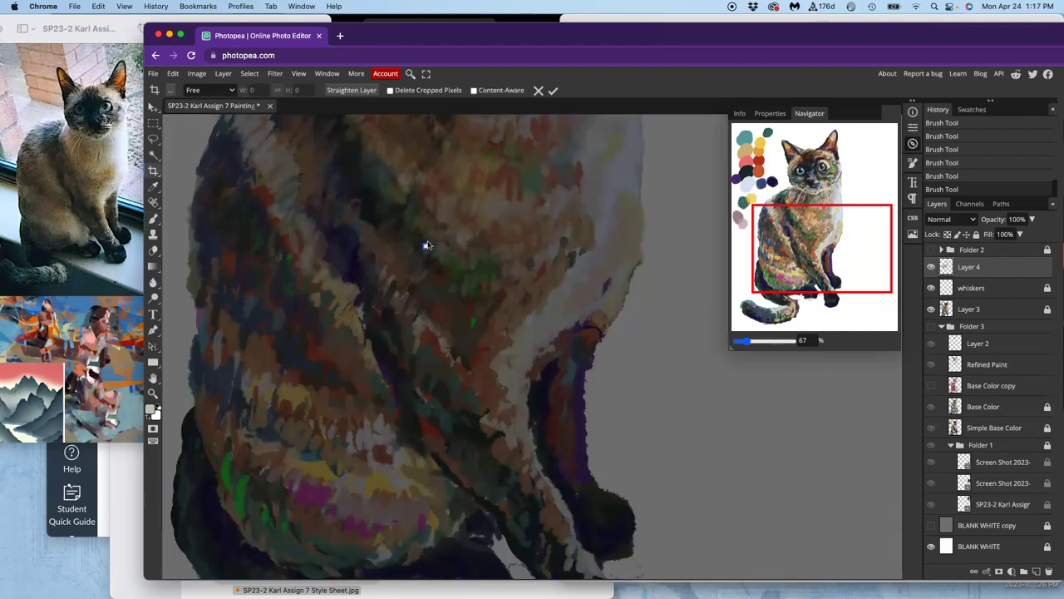
key("Escape")
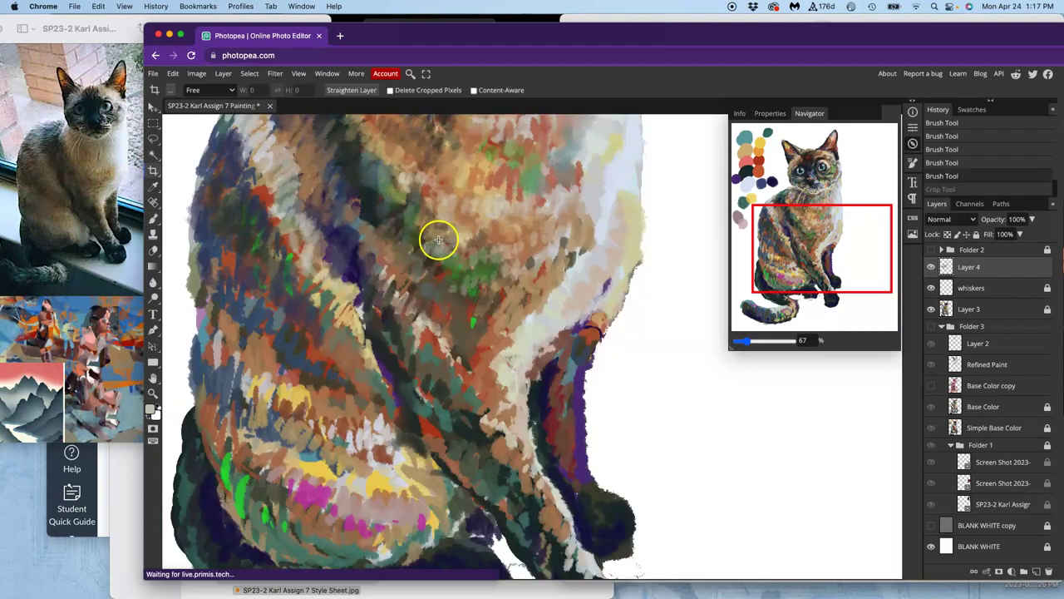
left_click_drag(413, 241, 463, 334)
left_click_drag(431, 271, 449, 291)
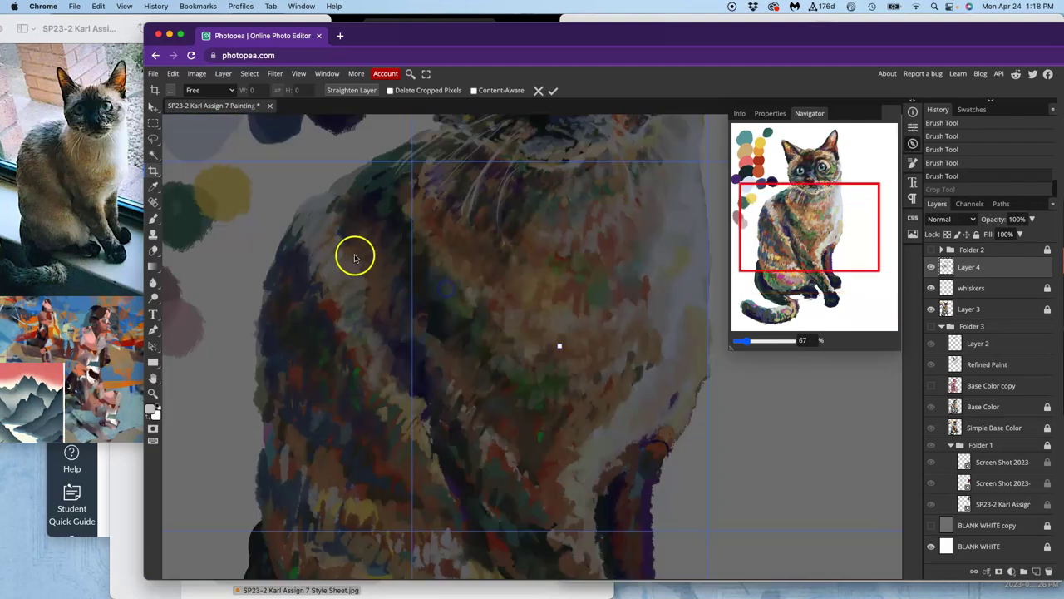
left_click_drag(419, 240, 424, 243)
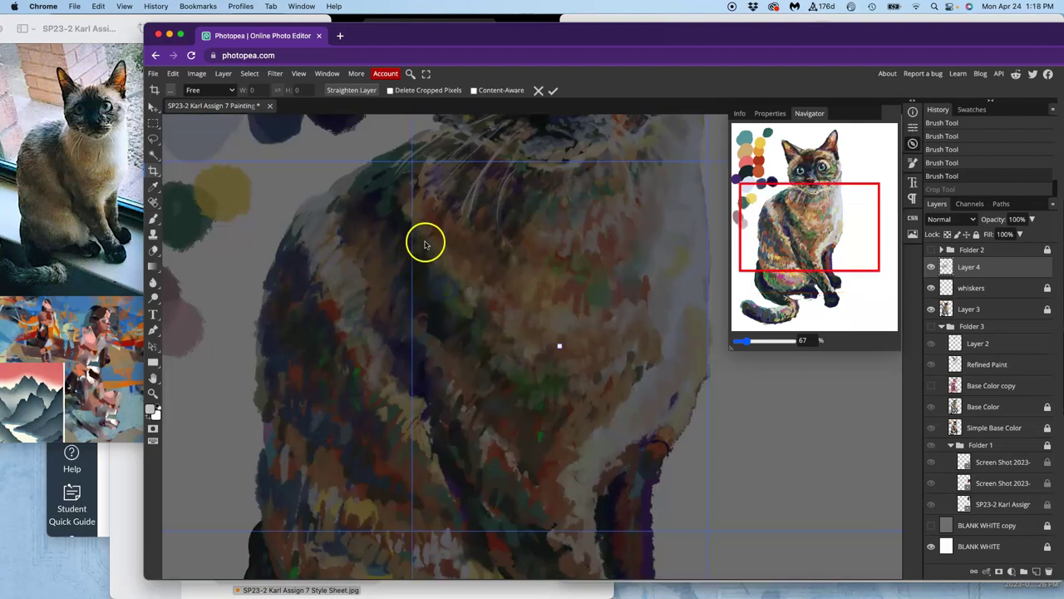
key("super+z")
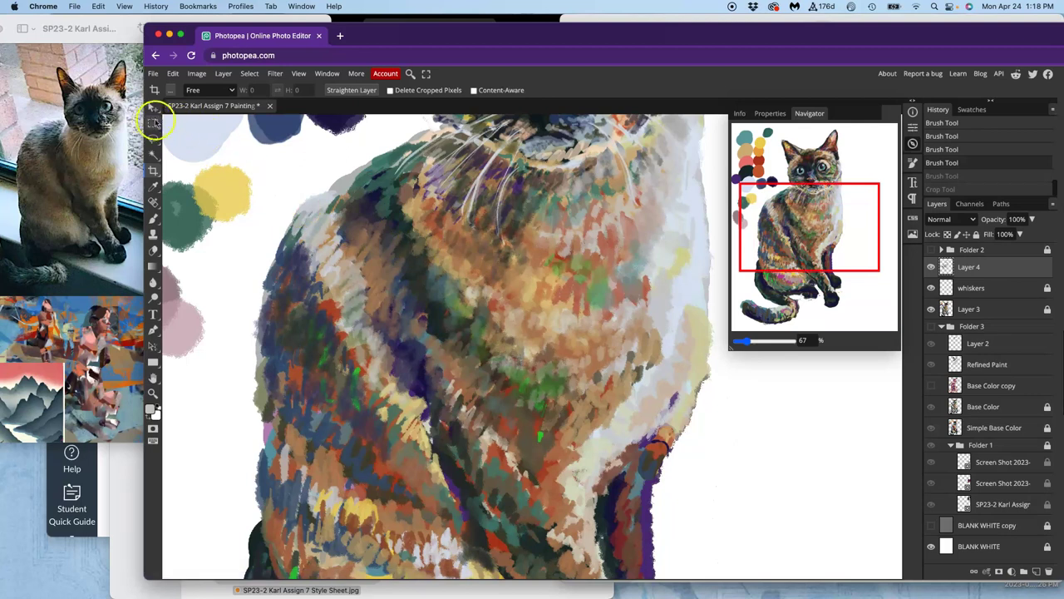
left_click(153, 218)
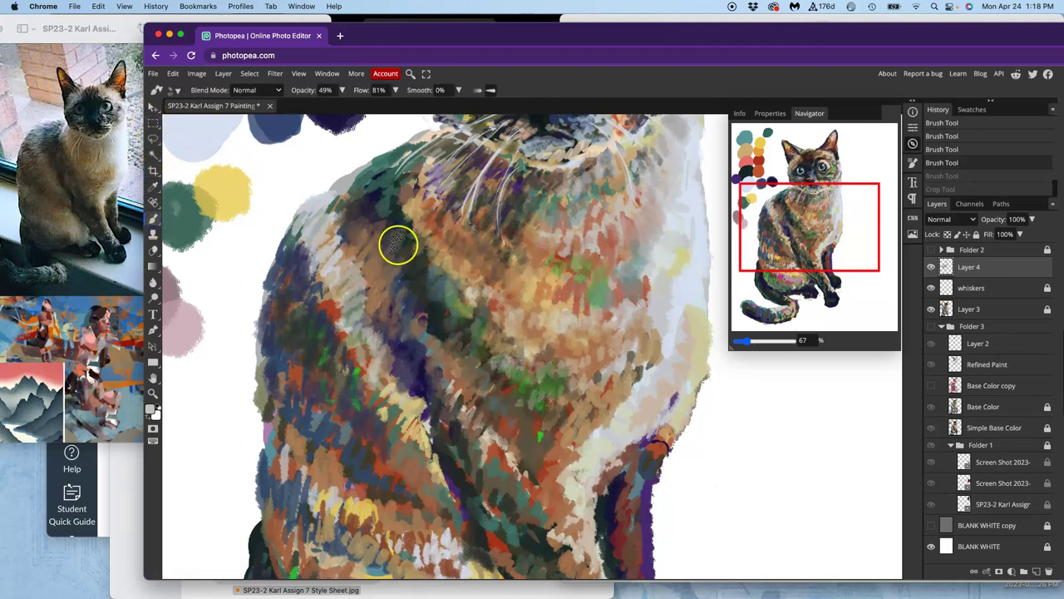
Mute the green and purple top of the shoulder with light gray and other sampled strokes at 49% opacity.
mouse_move(398, 242)
left_mouse_down()
mouse_move(348, 247)
mouse_move(352, 189)
mouse_move(347, 242)
left_mouse_up()
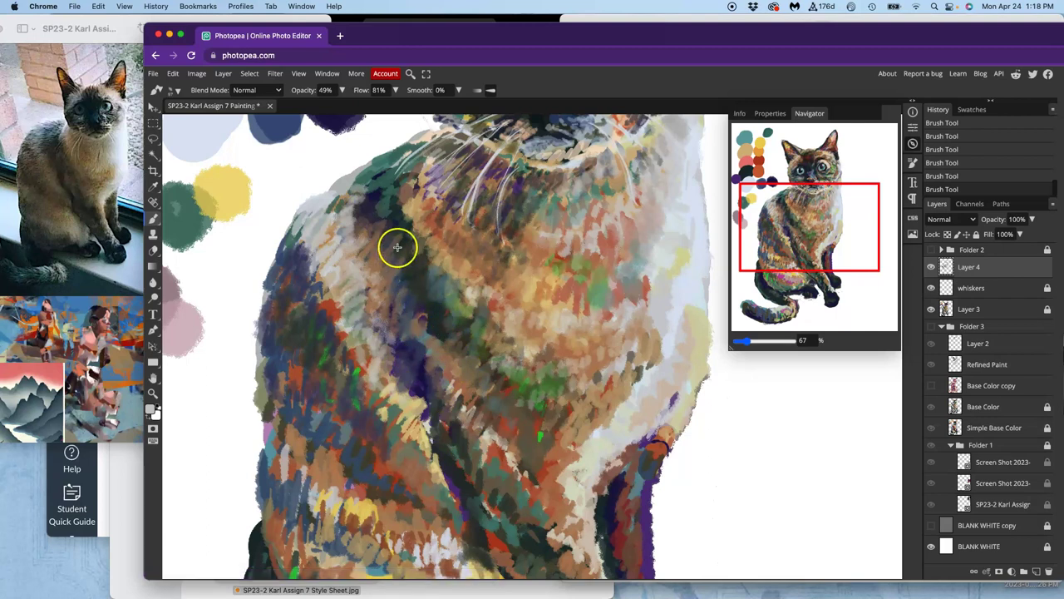
mouse_move(400, 209)
left_mouse_down()
mouse_move(367, 195)
mouse_move(404, 153)
left_mouse_up()
left_click(416, 207, "alt")
left_click_drag(368, 184, 376, 173)
left_click(576, 152, "alt")
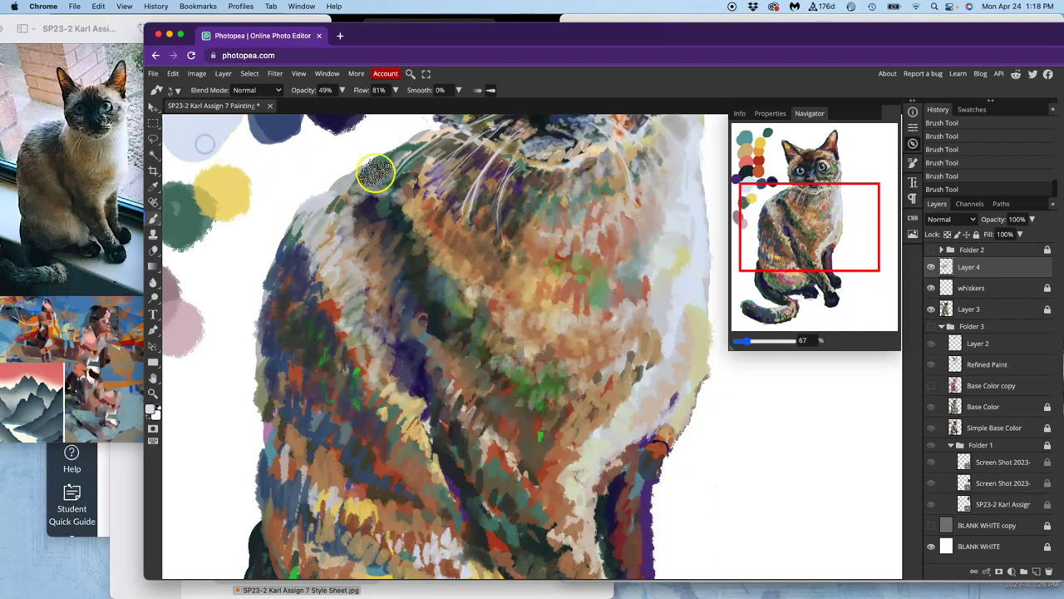
mouse_move(342, 175)
left_mouse_down()
mouse_move(382, 161)
mouse_move(397, 189)
mouse_move(360, 205)
mouse_move(399, 193)
mouse_move(383, 223)
mouse_move(406, 226)
mouse_move(399, 212)
mouse_move(415, 247)
mouse_move(416, 222)
mouse_move(383, 218)
mouse_move(359, 218)
left_mouse_up()
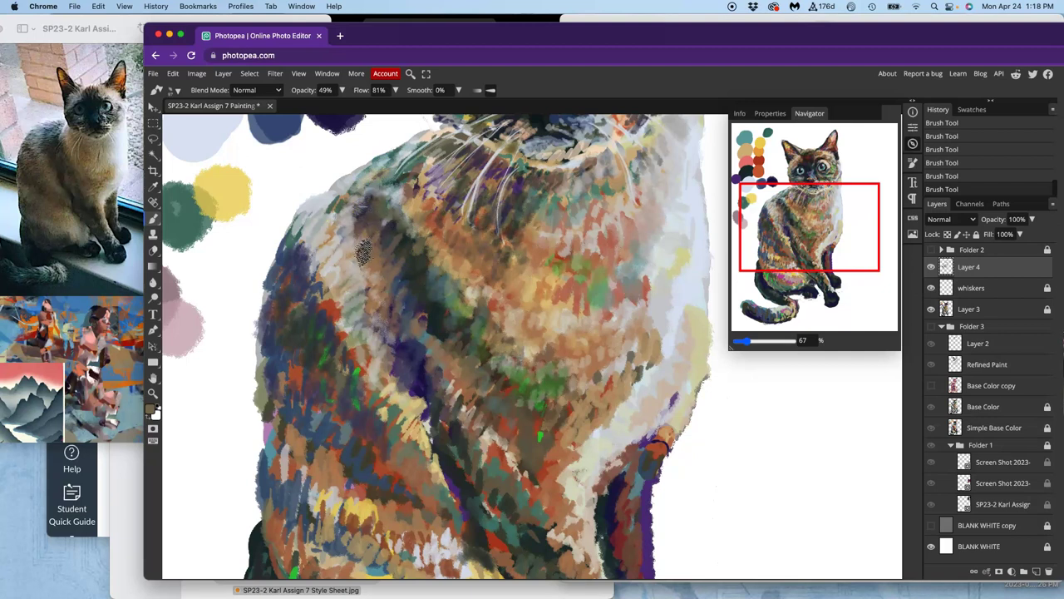
Toggle the visibility of Layer 4 and Layer 3 to compare the fur with and without the blending strokes.
left_click(930, 268)
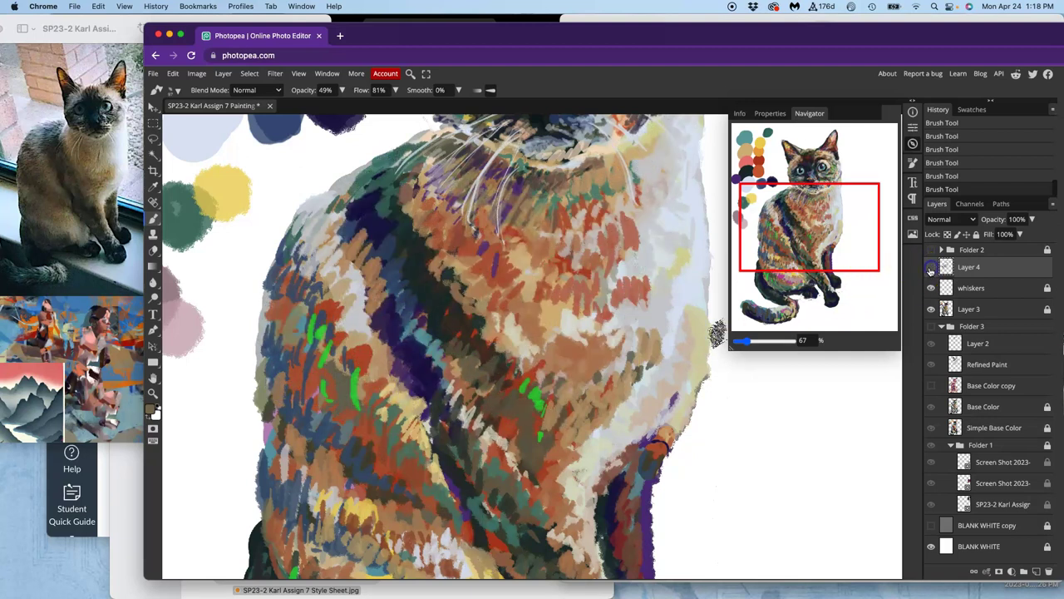
left_click(930, 268)
left_click(931, 268)
left_click(931, 267)
left_click(930, 268)
left_click_drag(928, 324, 958, 318)
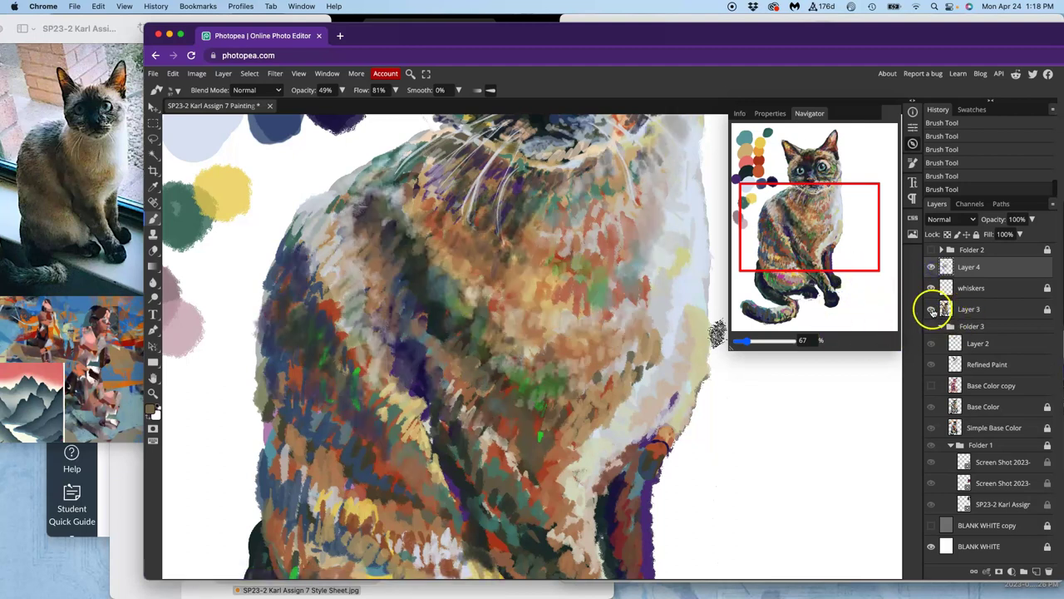
left_click(930, 309)
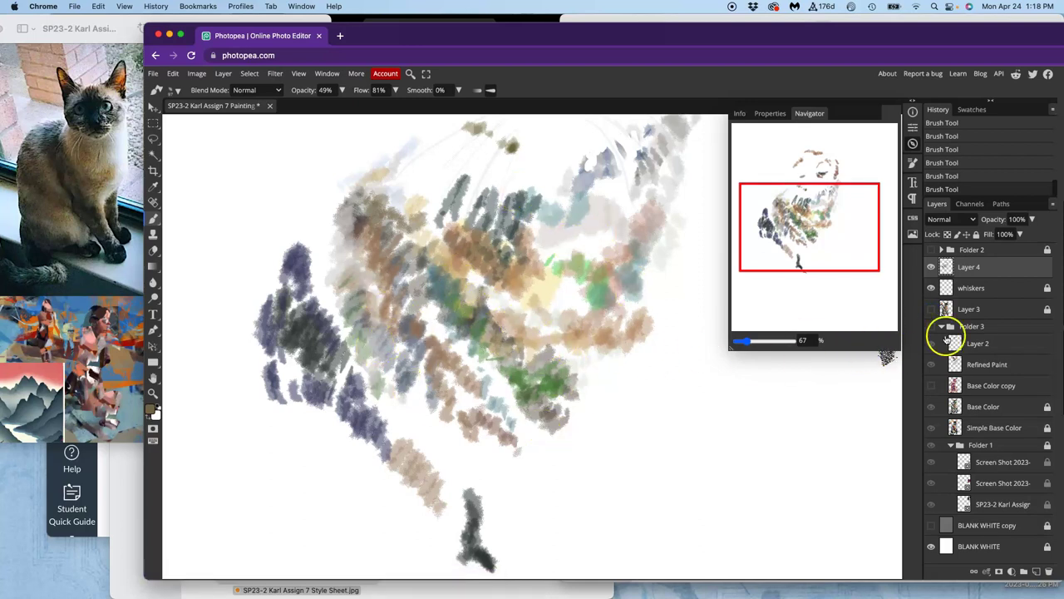
left_click(931, 309)
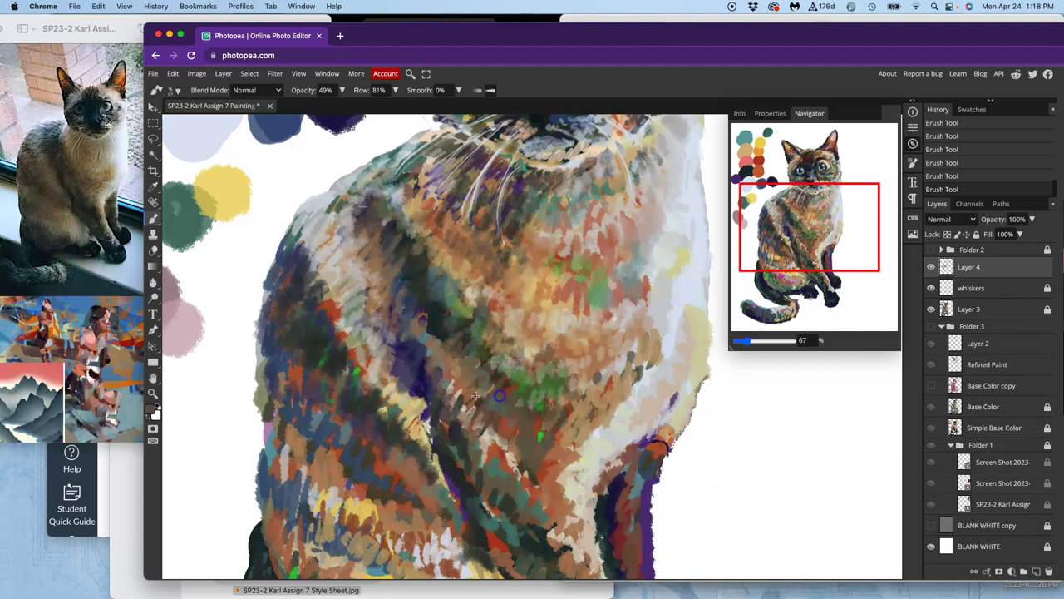
Paint deep purple and dark olive strokes down the lower chest toward the top of the foreleg.
left_click(491, 438)
mouse_move(500, 443)
left_mouse_down()
mouse_move(534, 508)
mouse_move(538, 481)
mouse_move(540, 506)
left_mouse_up()
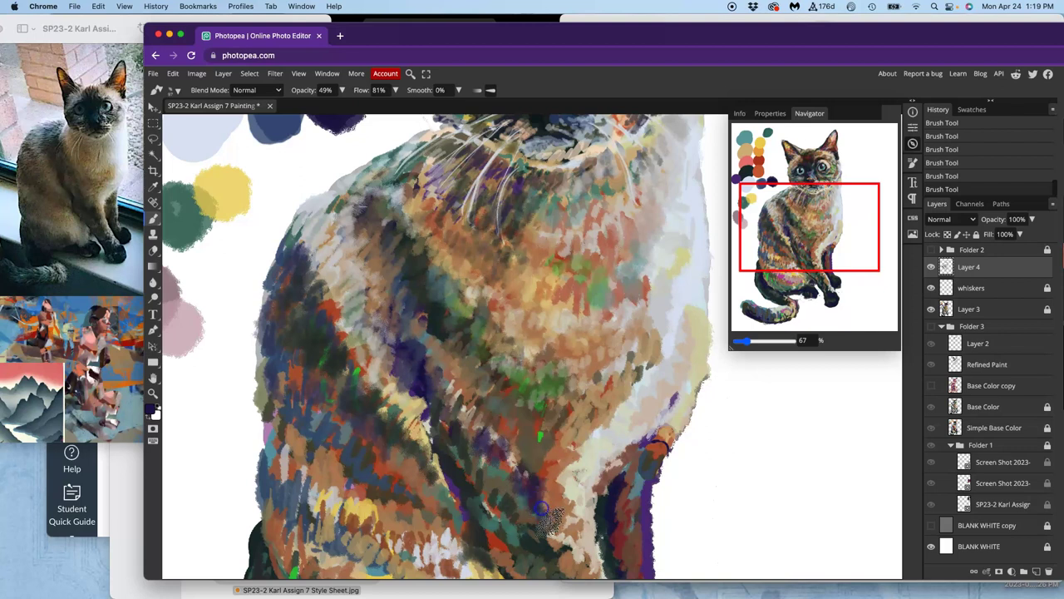
scroll(518, 368, "down", 5)
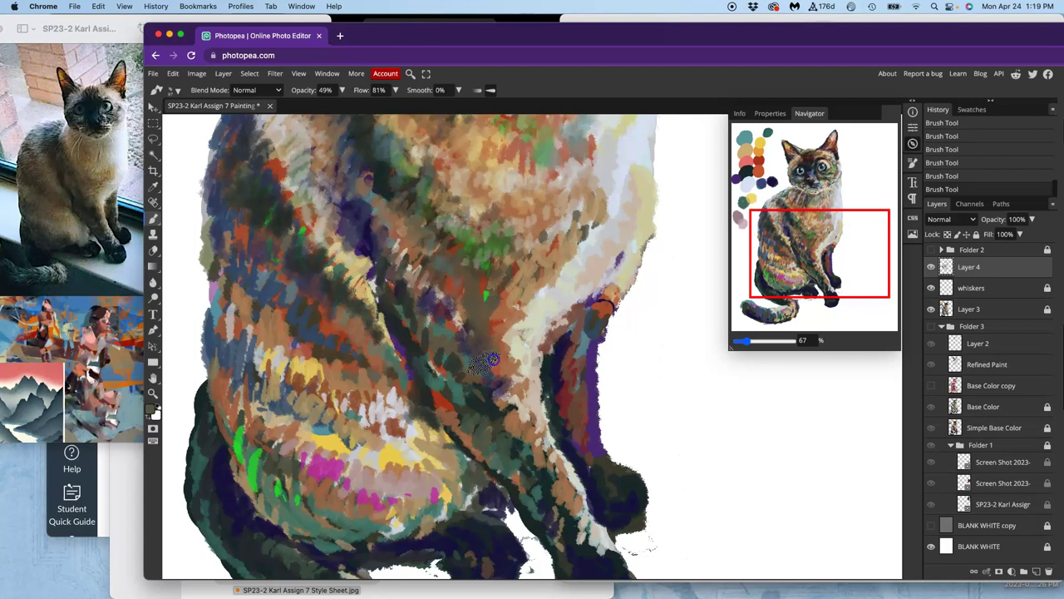
left_click_drag(492, 359, 510, 408)
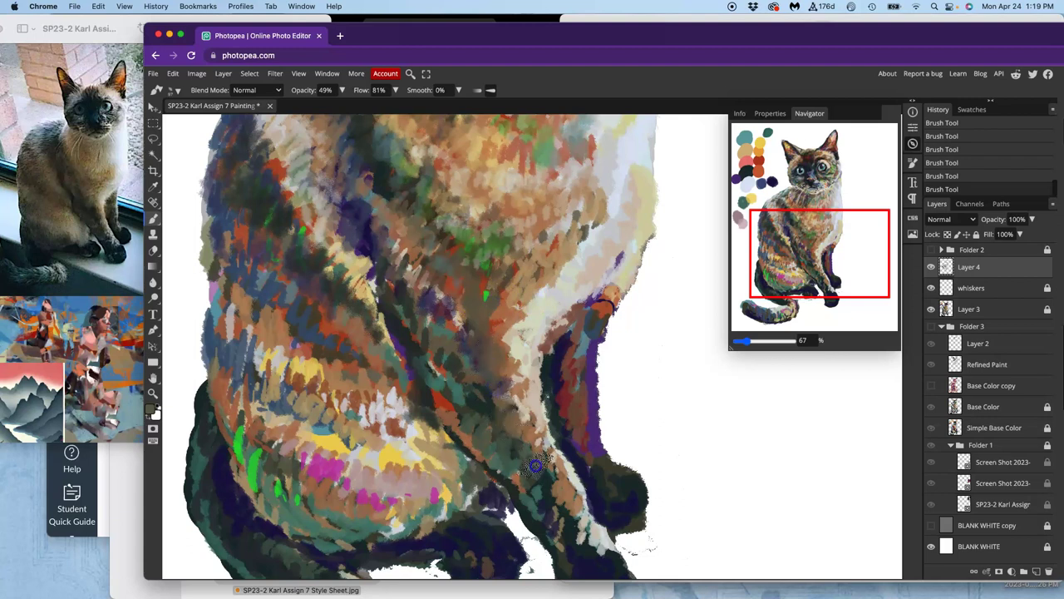
Sample purple and brown from the fur and blend strokes from the dark shoulder band across the lower chest.
left_click(428, 297, "alt")
left_click(367, 241, "alt")
left_click(397, 249, "alt")
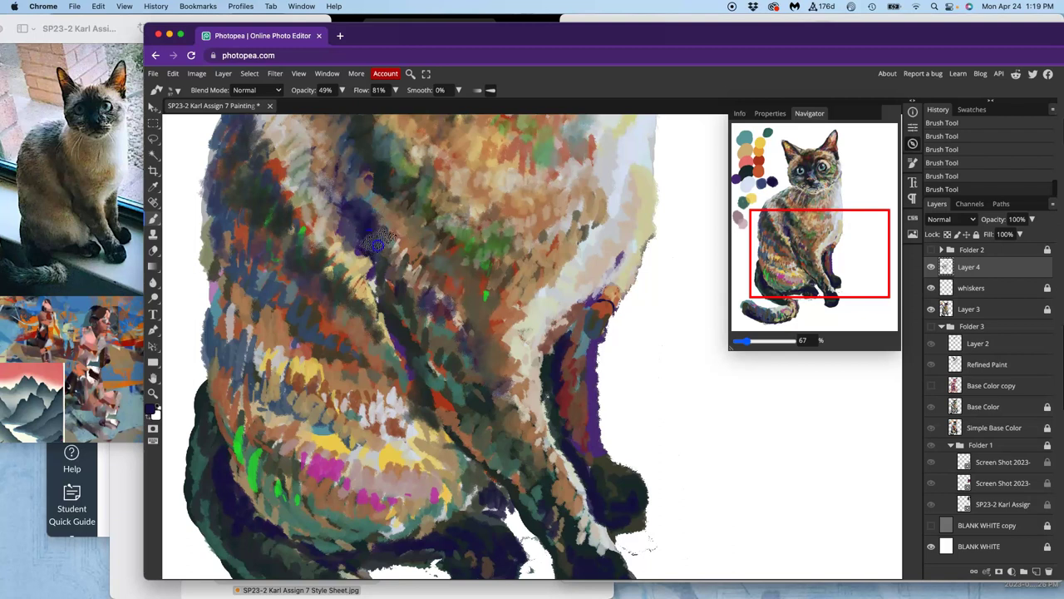
mouse_move(397, 235)
left_mouse_down()
mouse_move(406, 277)
mouse_move(444, 284)
mouse_move(464, 339)
left_mouse_up()
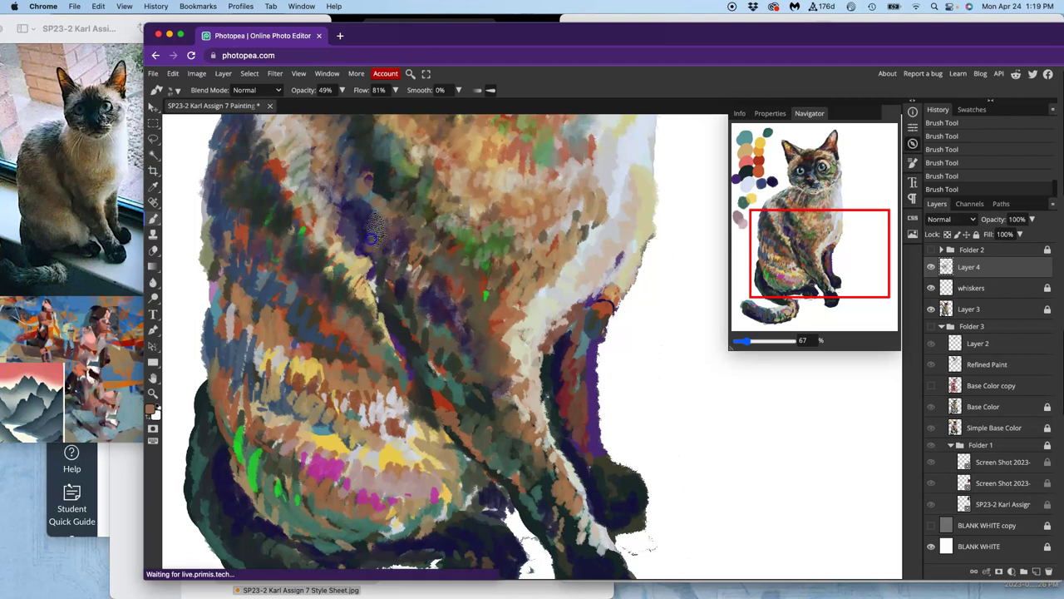
mouse_move(425, 279)
left_mouse_down()
mouse_move(453, 278)
mouse_move(439, 303)
mouse_move(451, 344)
mouse_move(440, 329)
mouse_move(458, 337)
mouse_move(460, 364)
left_mouse_up()
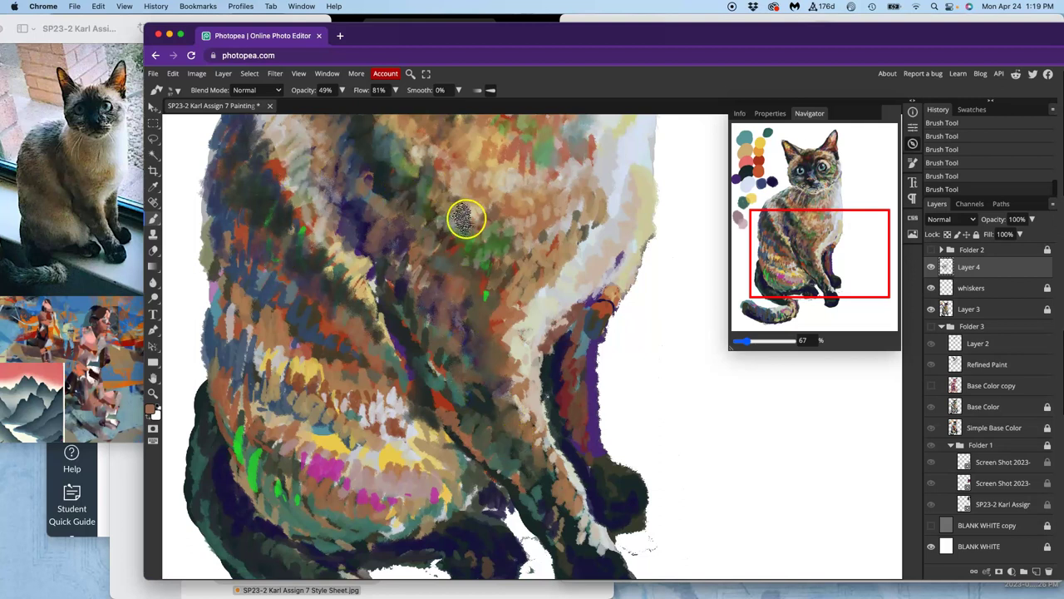
mouse_move(462, 198)
left_mouse_down()
mouse_move(463, 283)
mouse_move(479, 336)
left_mouse_up()
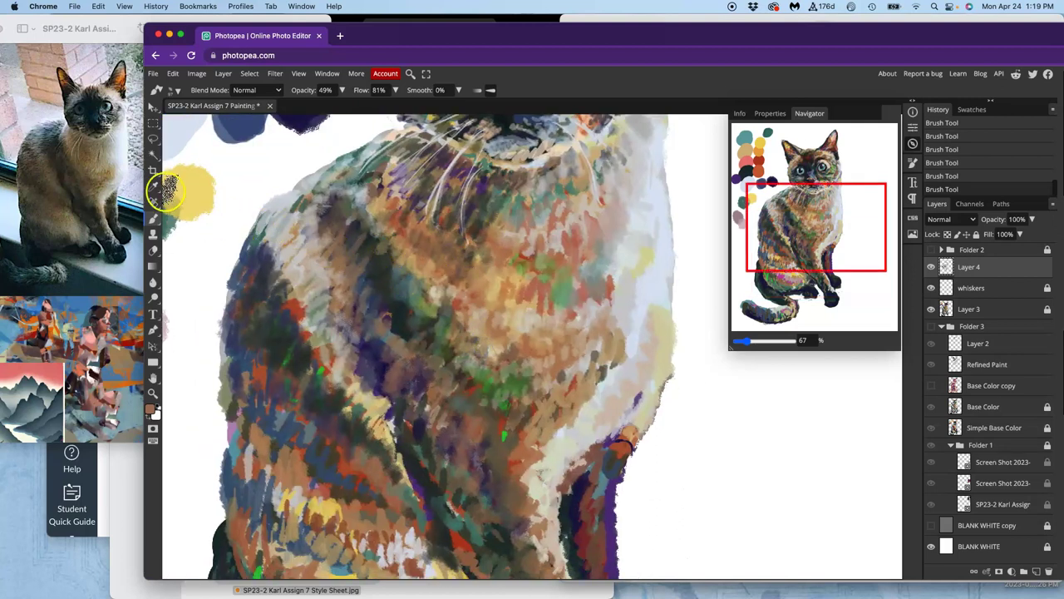
Set the Clone Stamp to a large tip with 54% hardness, 60% opacity and pen pressure, and sample the fur beside the shoulder band.
left_click(153, 235)
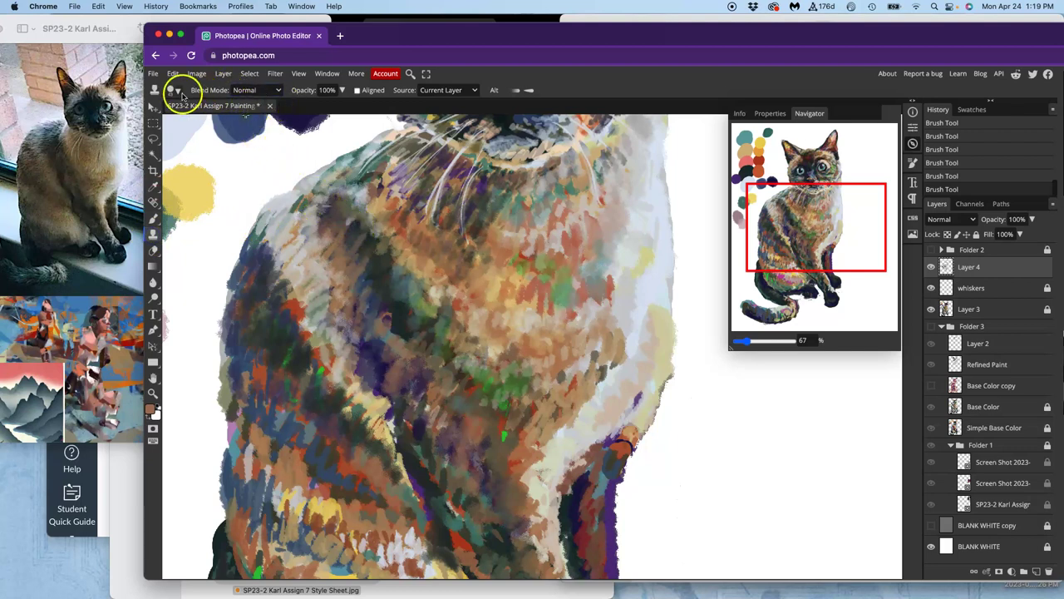
left_click(174, 90)
left_click(262, 143)
left_click(274, 119)
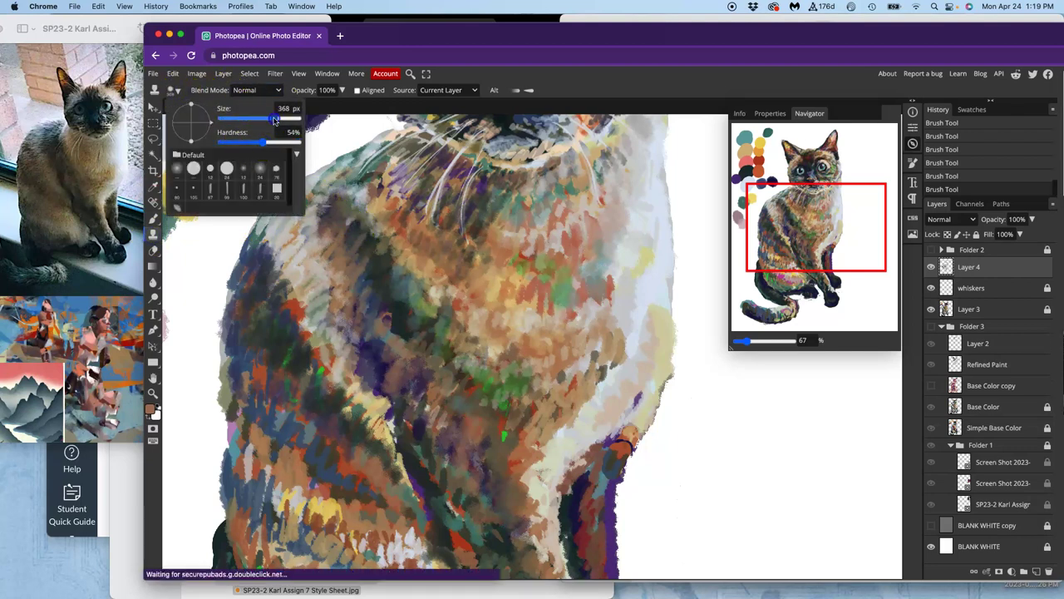
left_click(340, 89)
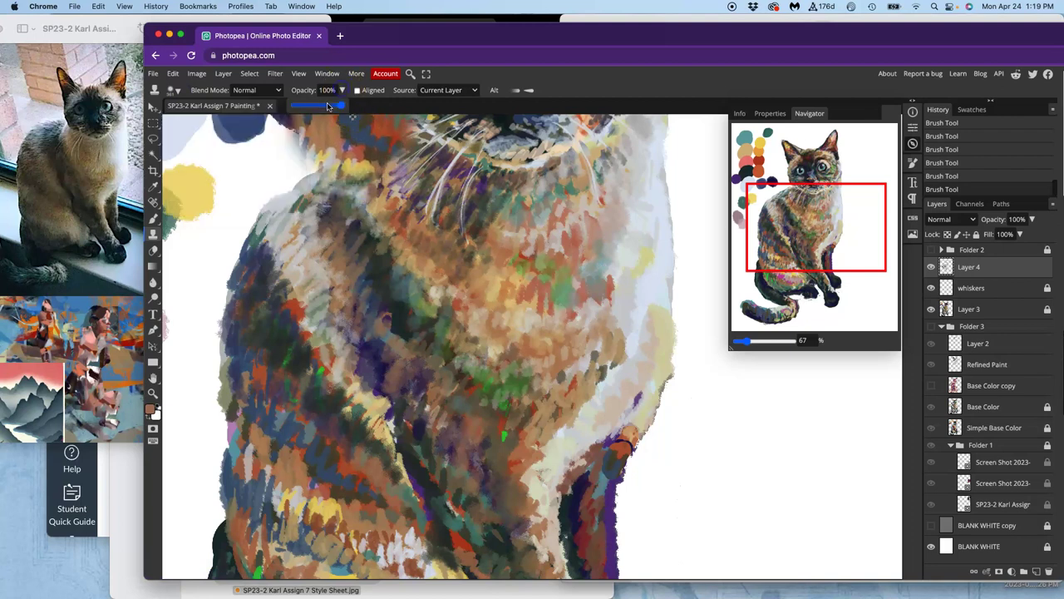
mouse_move(323, 109)
left_mouse_down()
mouse_move(412, 222)
mouse_move(420, 257)
mouse_move(409, 264)
mouse_move(433, 211)
mouse_move(413, 285)
left_mouse_up()
left_click(408, 262, "alt")
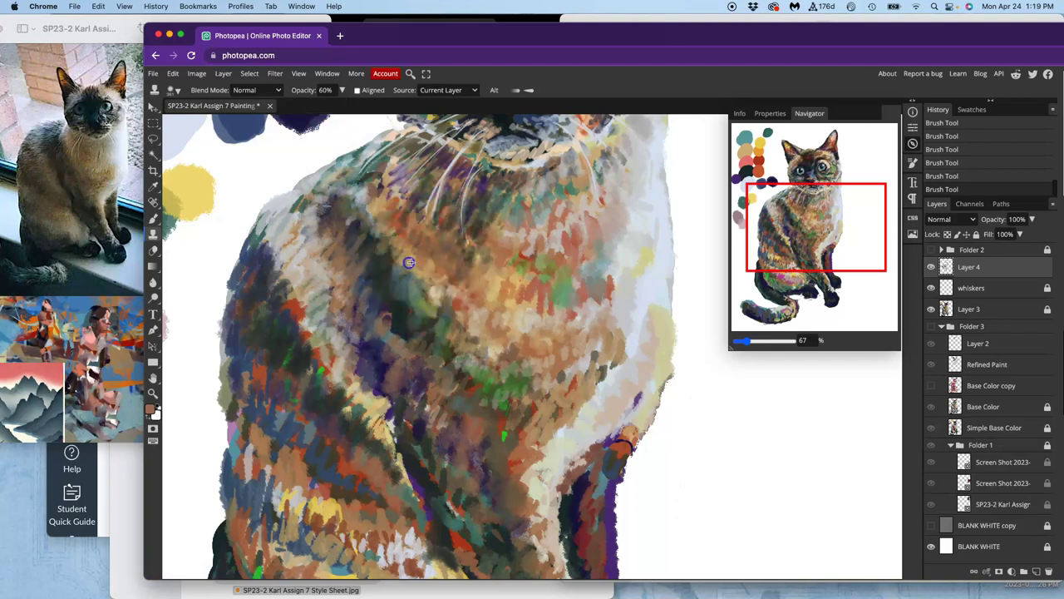
left_click(530, 91)
key("super+z")
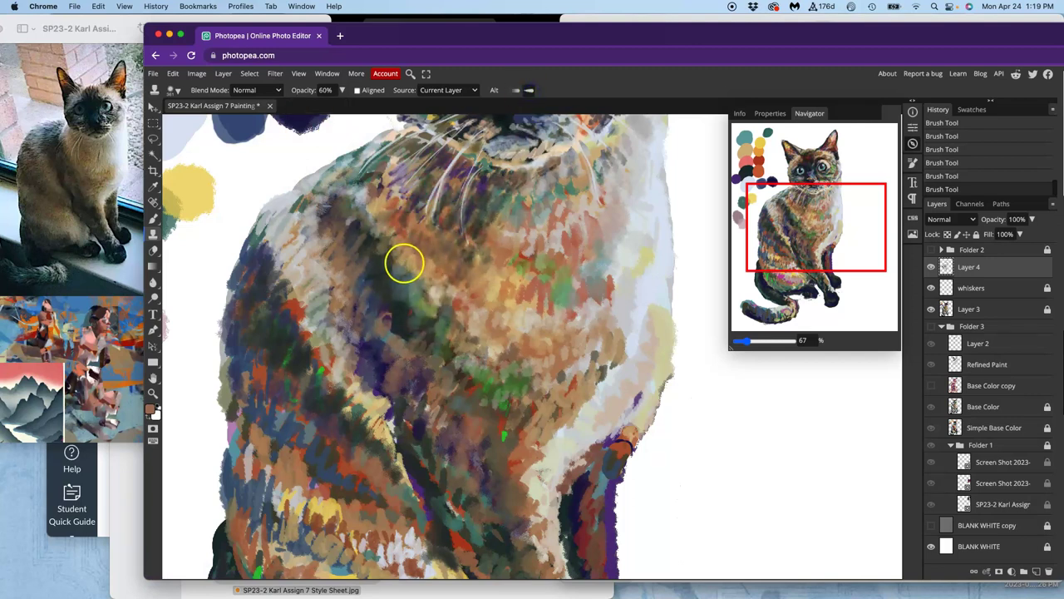
Clone muted chest and shoulder fur over the colorful strokes along the cat's side, resampling beside the dark shoulder band.
mouse_move(400, 260)
left_mouse_down()
mouse_move(307, 442)
mouse_move(289, 443)
mouse_move(281, 374)
mouse_move(321, 487)
mouse_move(328, 553)
left_mouse_up()
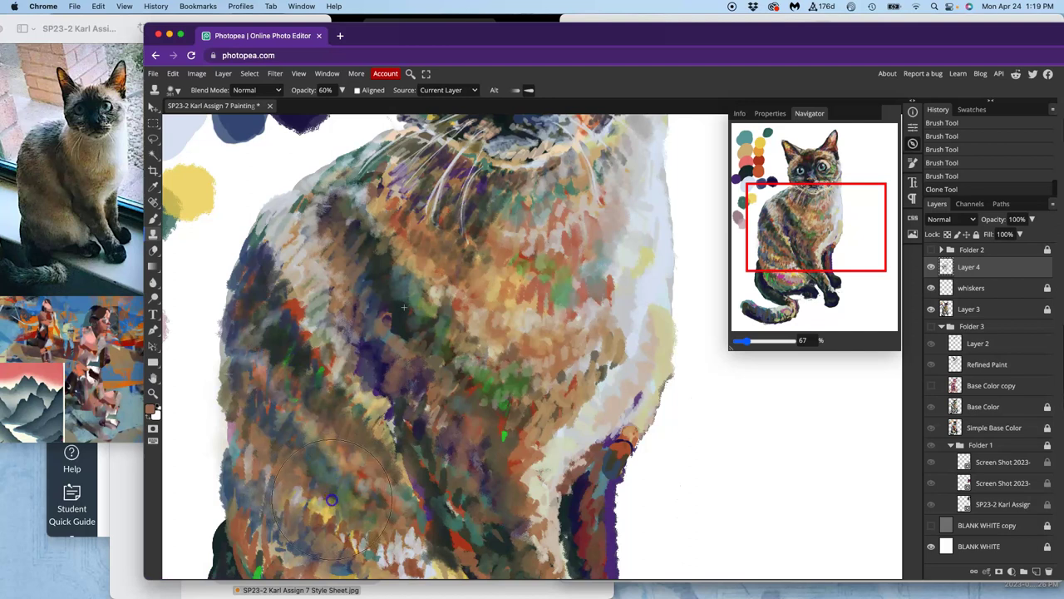
left_click(389, 267, "alt")
mouse_move(302, 395)
left_mouse_down()
mouse_move(367, 500)
mouse_move(469, 371)
mouse_move(460, 370)
mouse_move(430, 410)
mouse_move(429, 431)
mouse_move(466, 398)
mouse_move(434, 254)
left_mouse_up()
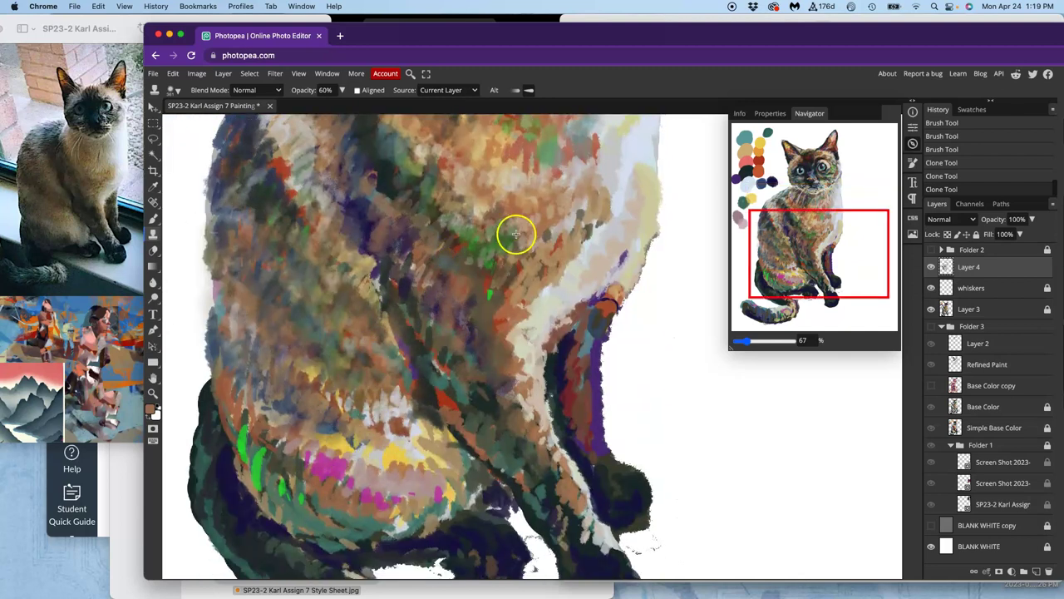
Clone sampled chest and side fur over the bright green, yellow and magenta strokes on the haunch and the adjoining side.
left_click(529, 181, "alt")
mouse_move(374, 433)
left_mouse_down()
mouse_move(390, 463)
mouse_move(354, 466)
mouse_move(313, 455)
mouse_move(276, 421)
mouse_move(284, 446)
mouse_move(323, 463)
mouse_move(284, 445)
mouse_move(464, 308)
mouse_move(280, 427)
mouse_move(266, 449)
mouse_move(277, 475)
mouse_move(609, 421)
left_mouse_up()
left_click(464, 308, "alt")
left_click_drag(557, 284, 596, 350)
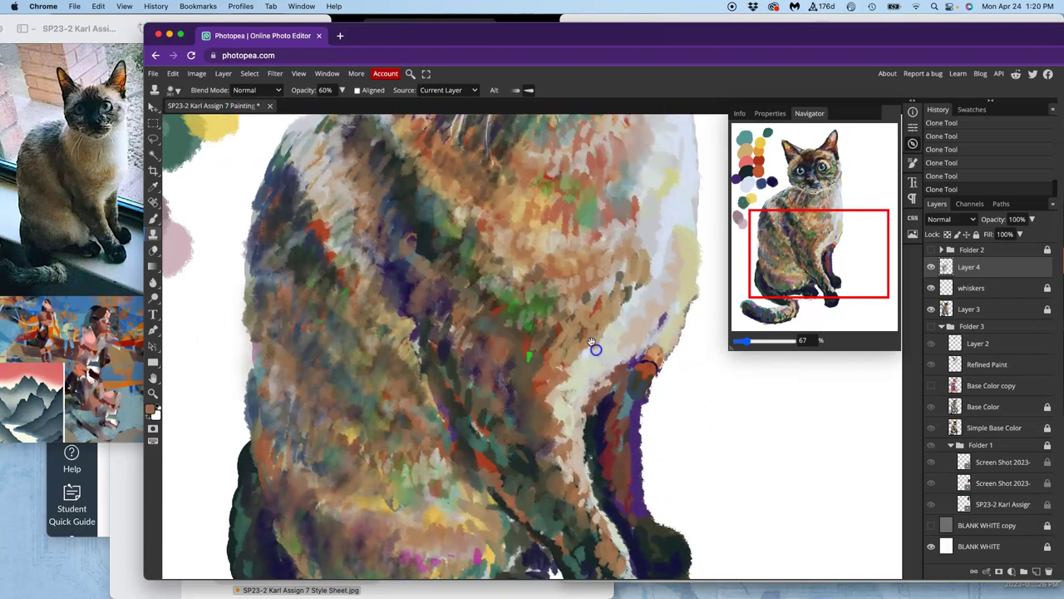
left_click(511, 252, "alt")
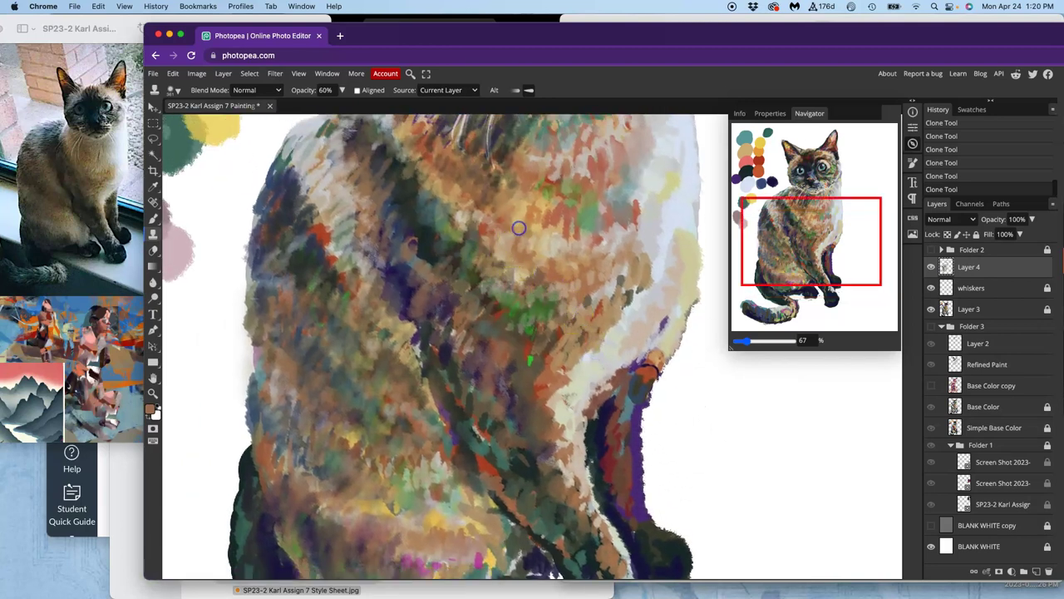
mouse_move(518, 228)
left_mouse_down()
mouse_move(430, 263)
mouse_move(449, 249)
mouse_move(411, 352)
mouse_move(443, 233)
mouse_move(409, 241)
left_mouse_up()
Toggle the visibility of Layer 4 and Layer 3 to compare the whole cat with and without the cloned fur.
left_click(930, 267)
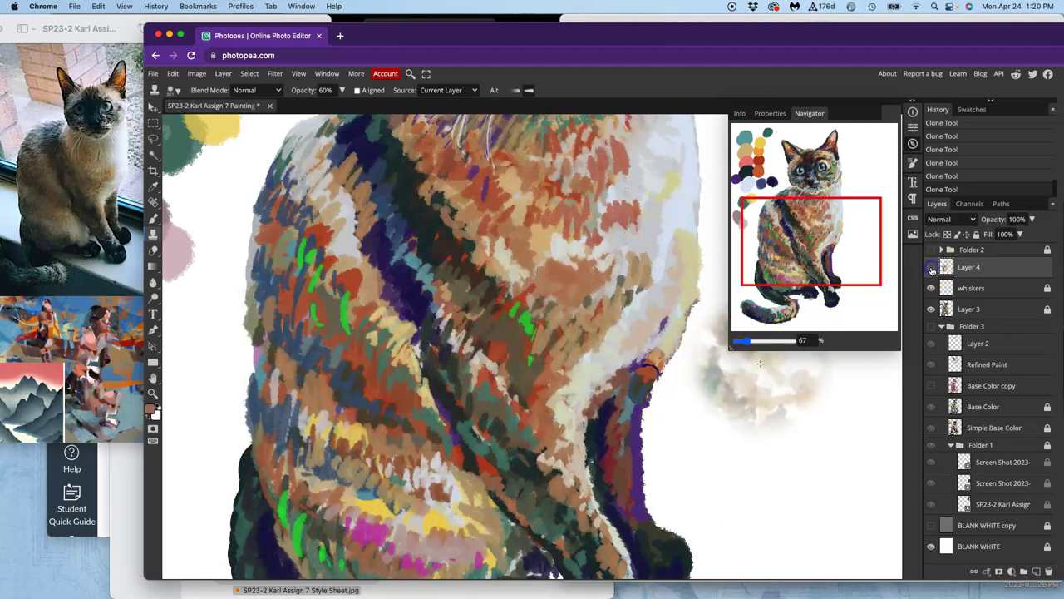
left_click(931, 267)
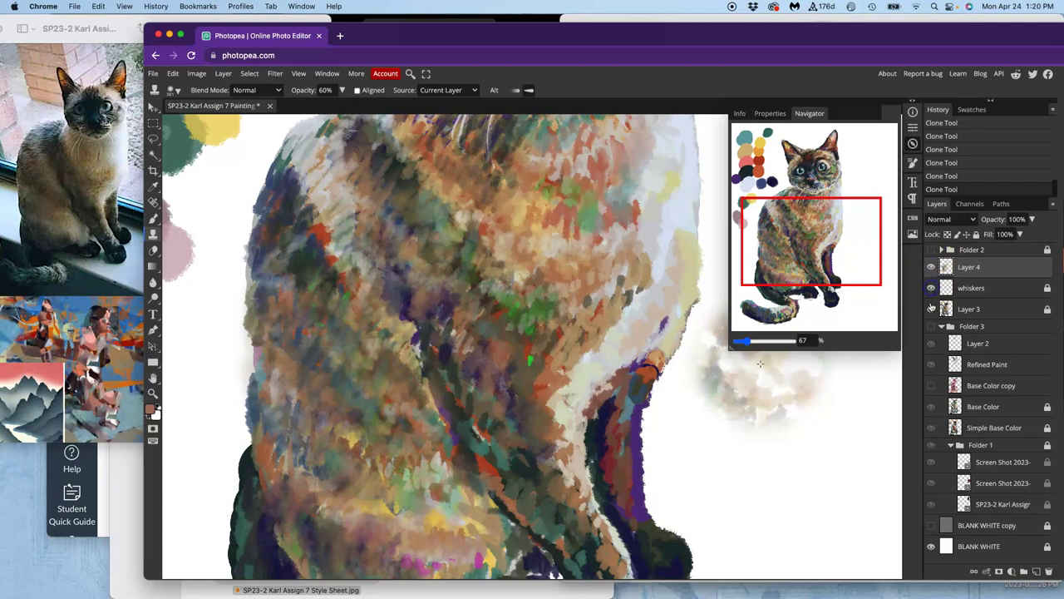
left_click(931, 308)
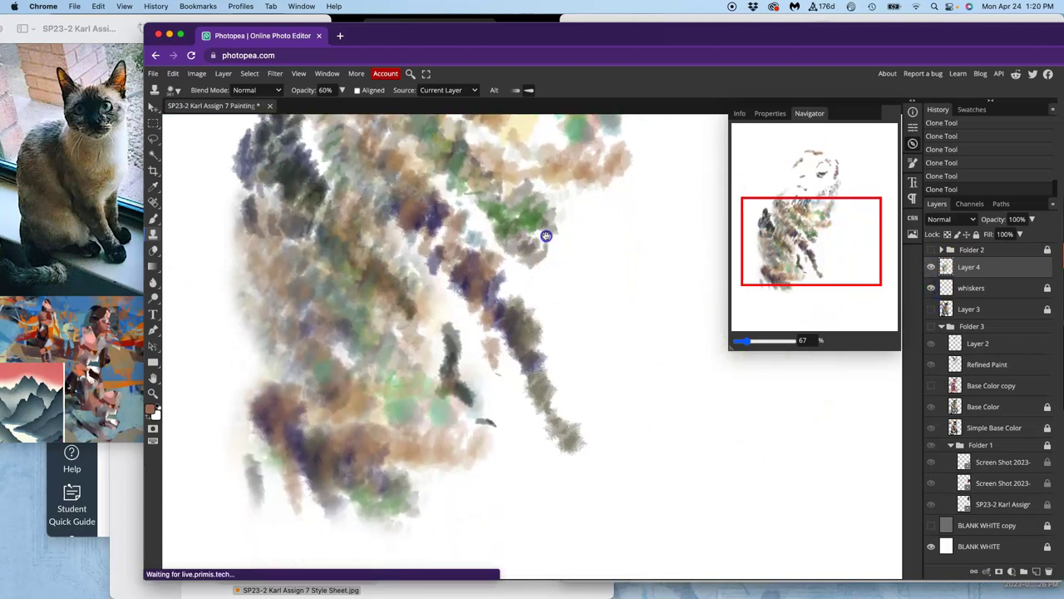
left_click_drag(546, 235, 542, 213)
left_click_drag(453, 209, 417, 332)
key("super+minus")
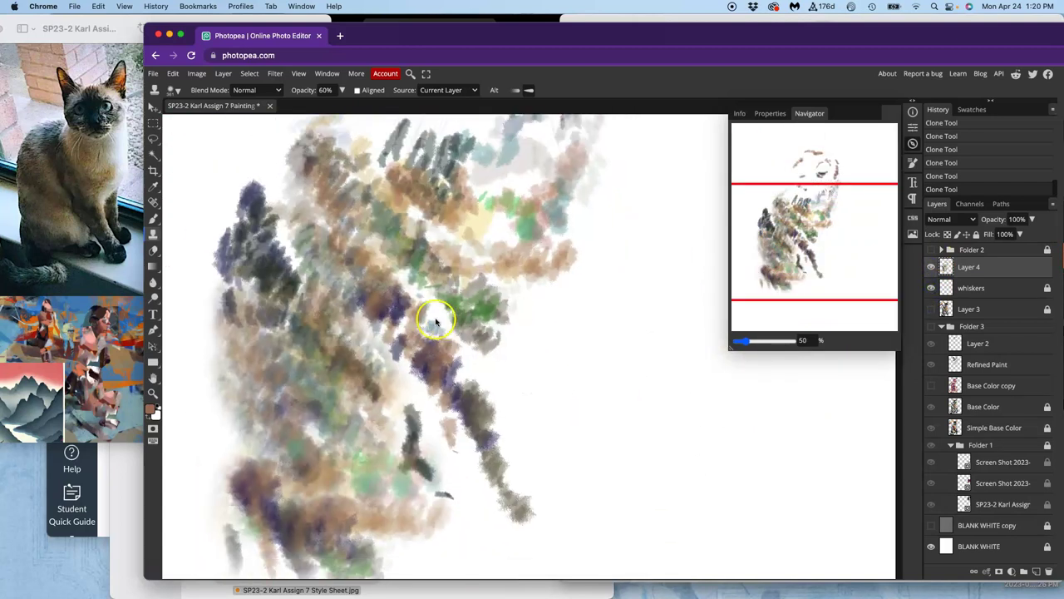
scroll(435, 322, "down", 1)
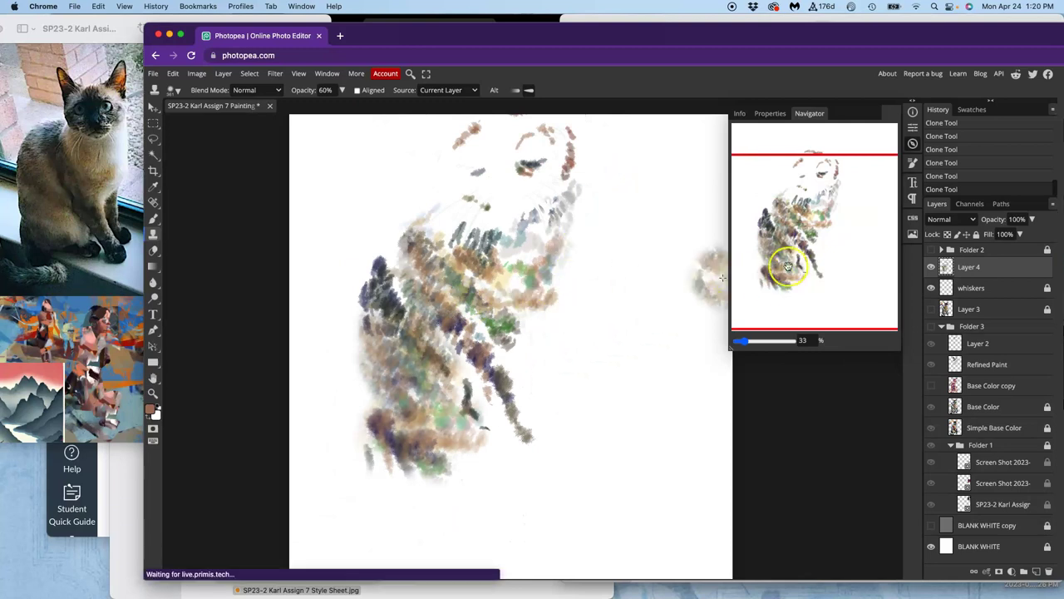
left_click(931, 308)
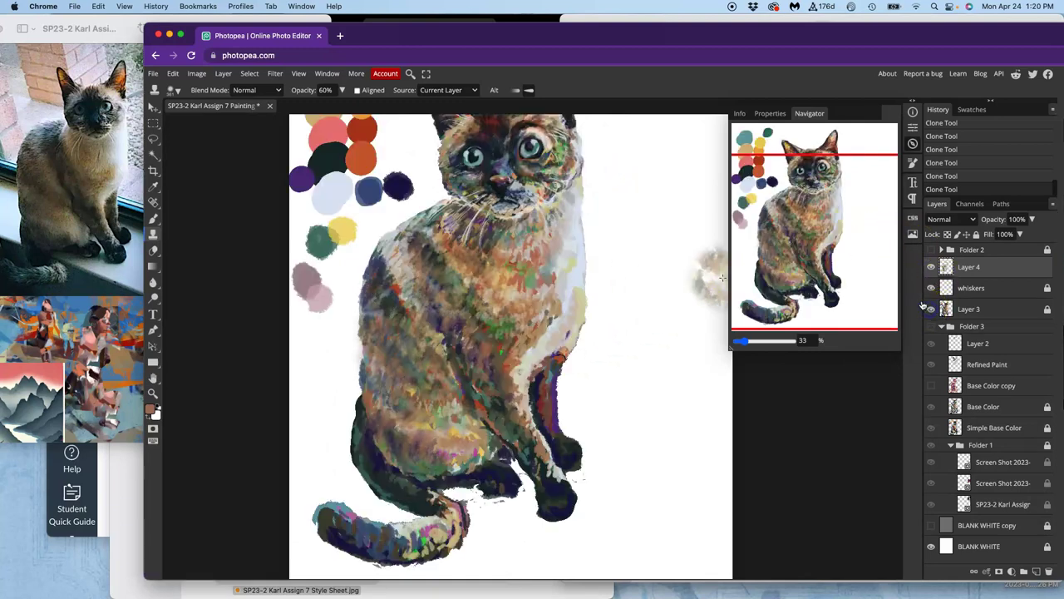
scroll(555, 339, "up", 1)
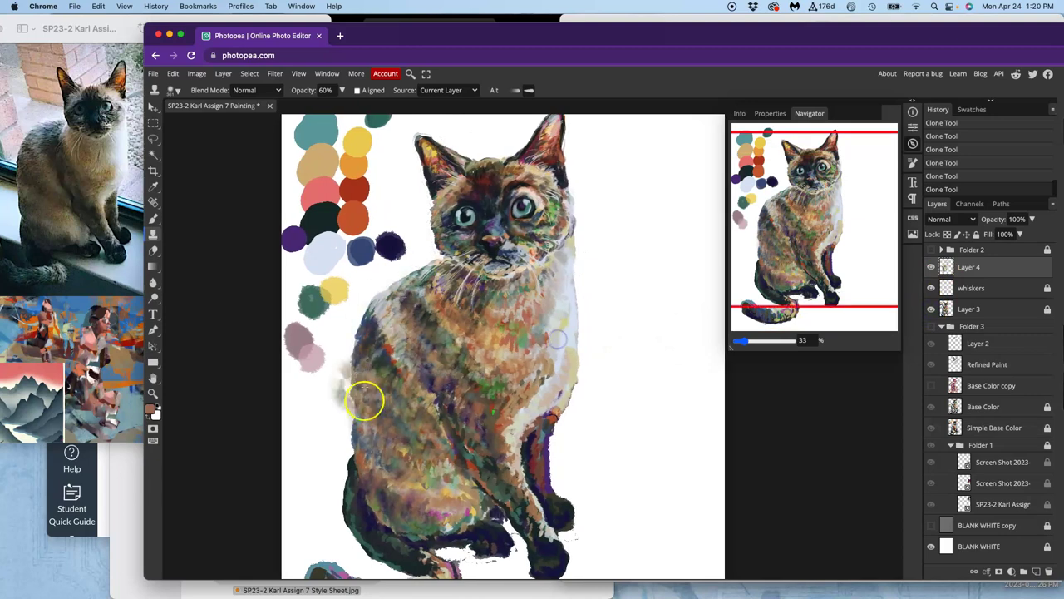
left_click(931, 268)
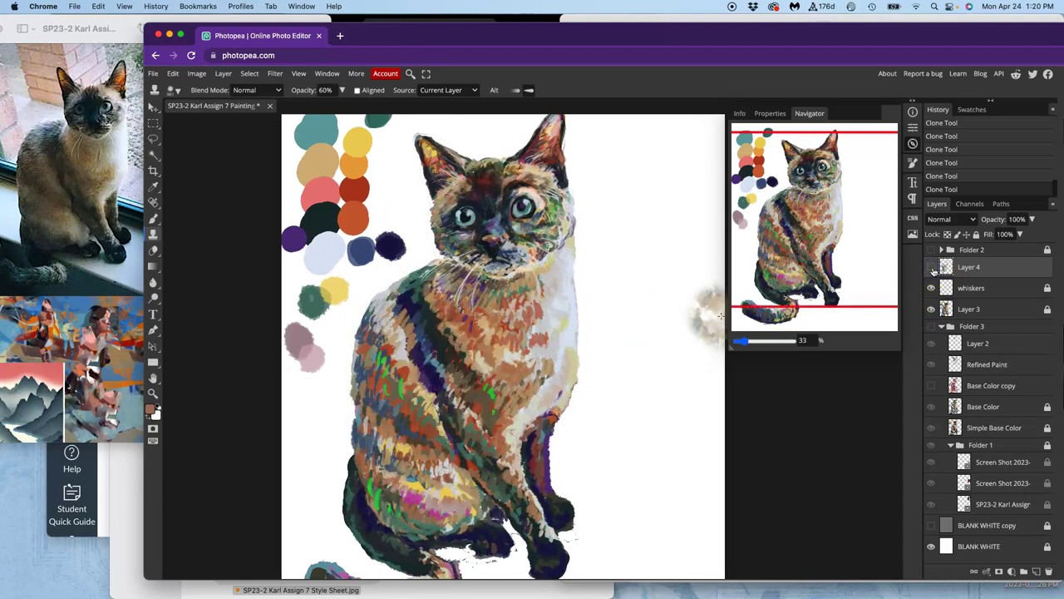
left_click(932, 268)
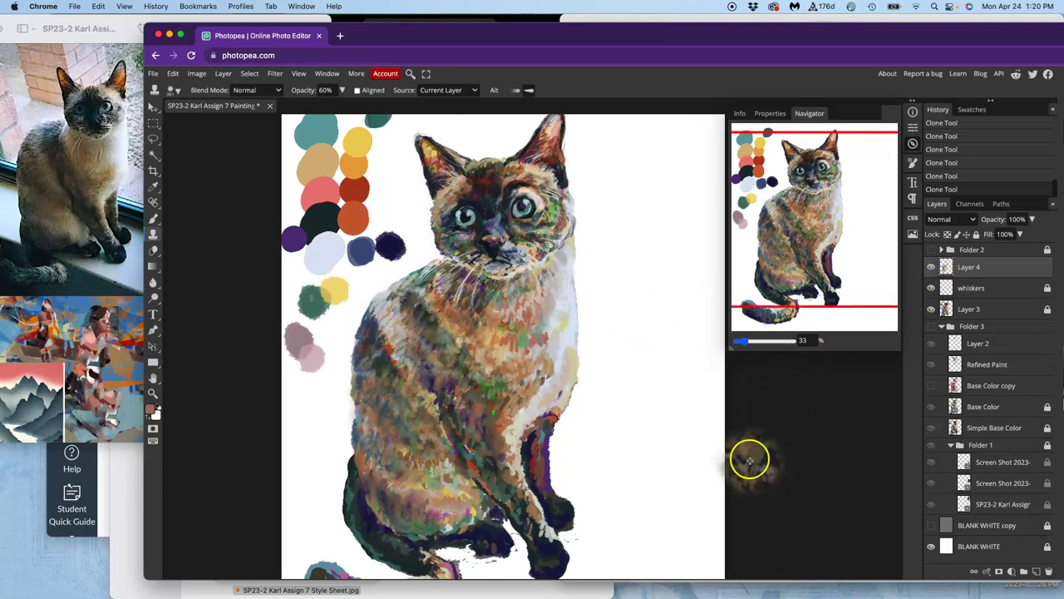
Paint dark purple brush strokes at 49% opacity over the red of the far foreleg, and blend the lower chest above the near foreleg.
scroll(567, 299, "up", 1)
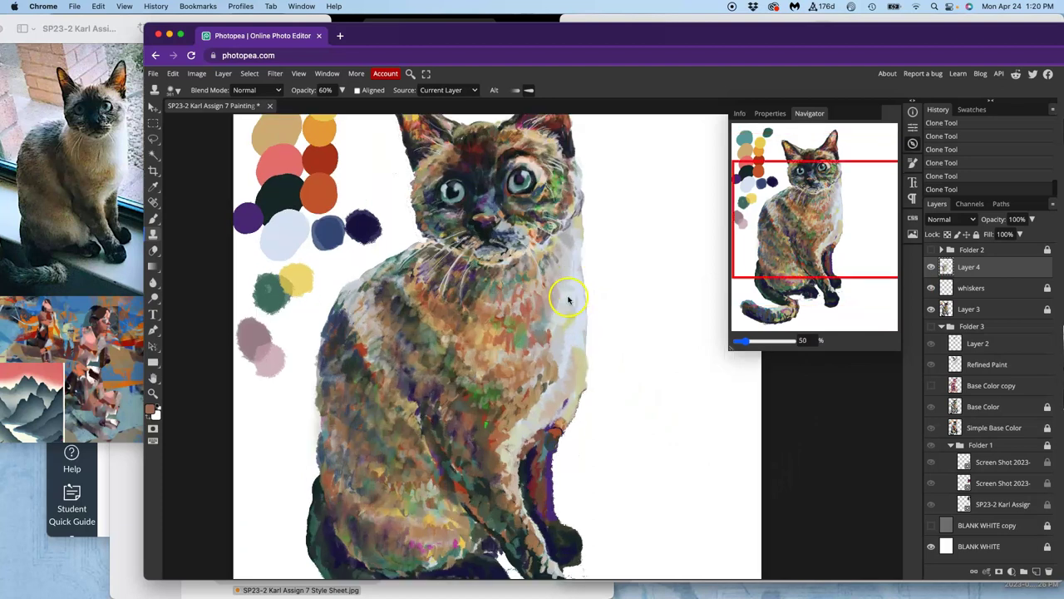
scroll(568, 299, "up", 1)
scroll(452, 327, "down", 3)
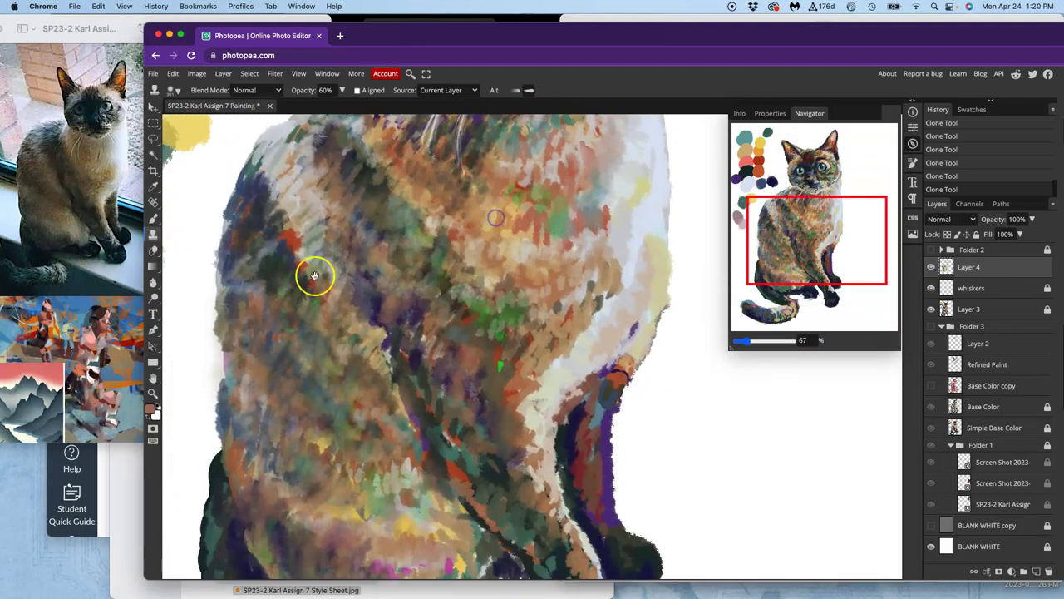
left_click_drag(314, 303, 306, 231)
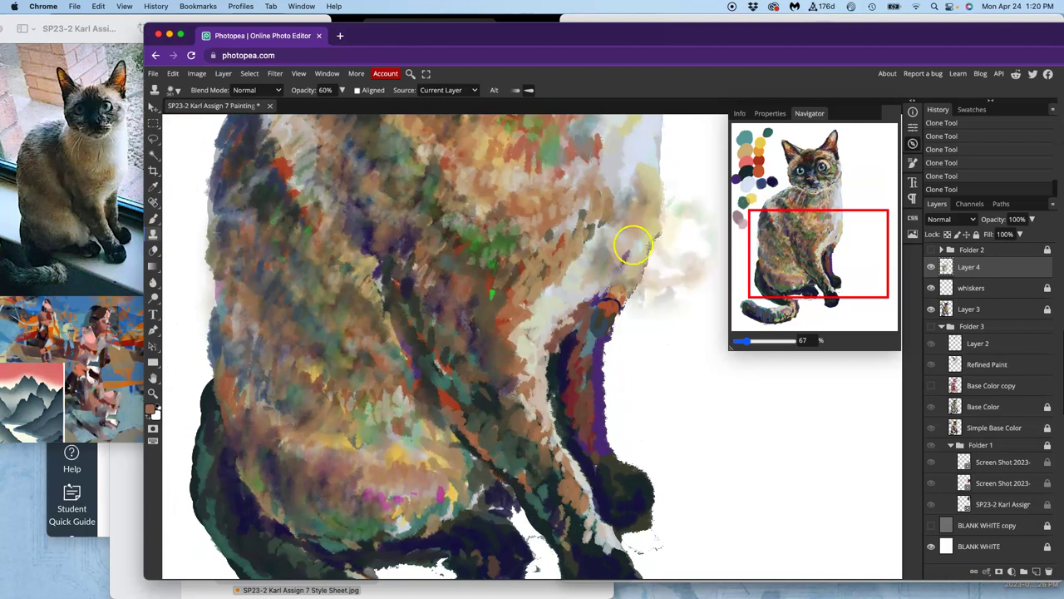
left_click(153, 220)
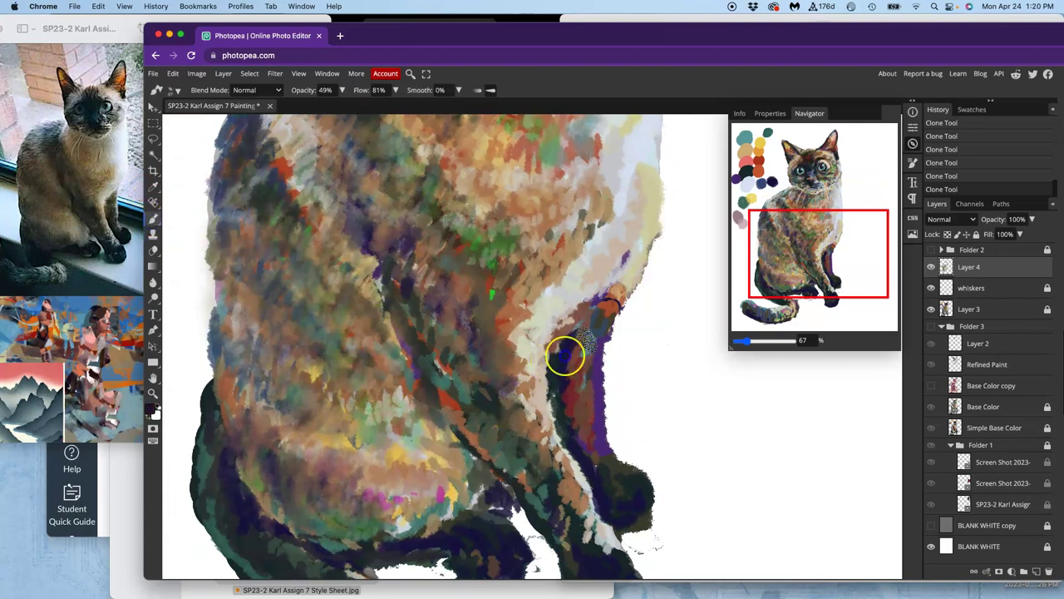
left_click_drag(564, 355, 569, 362)
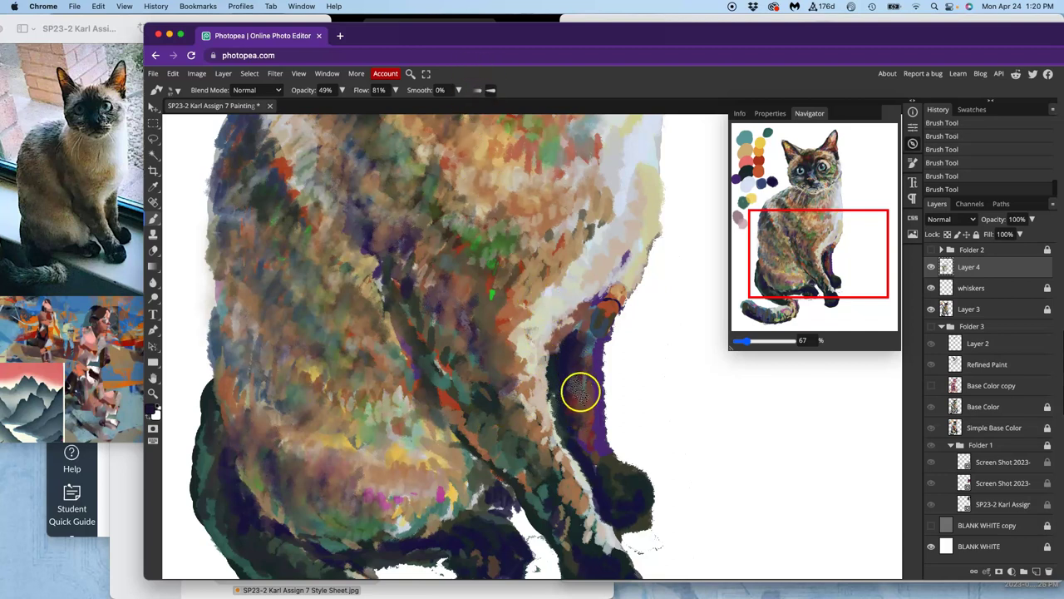
left_click_drag(580, 391, 575, 420)
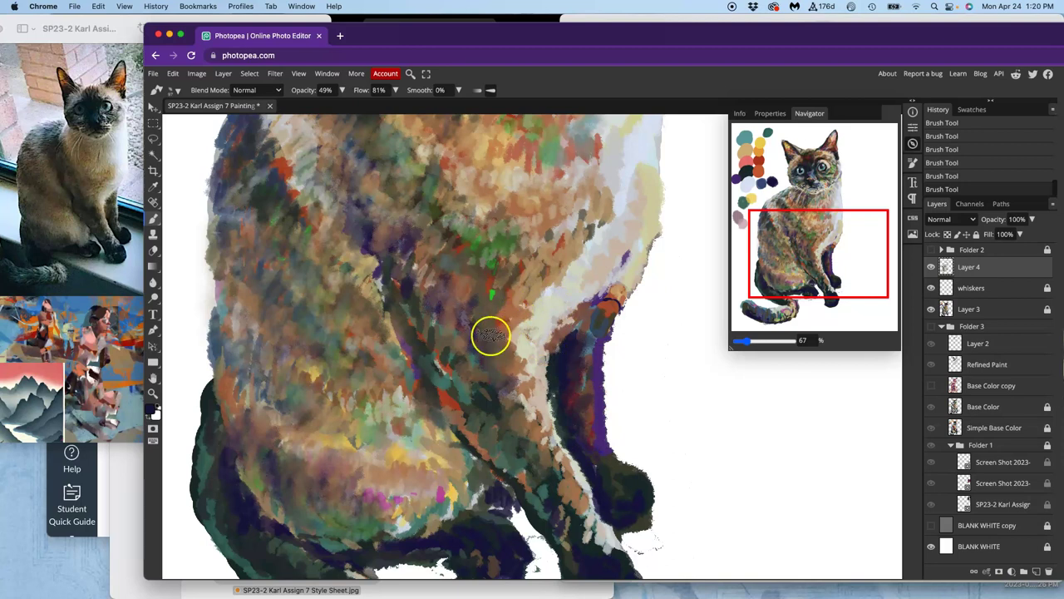
left_click_drag(478, 389, 501, 404)
mouse_move(509, 352)
left_mouse_down()
mouse_move(494, 391)
mouse_move(489, 326)
left_mouse_up()
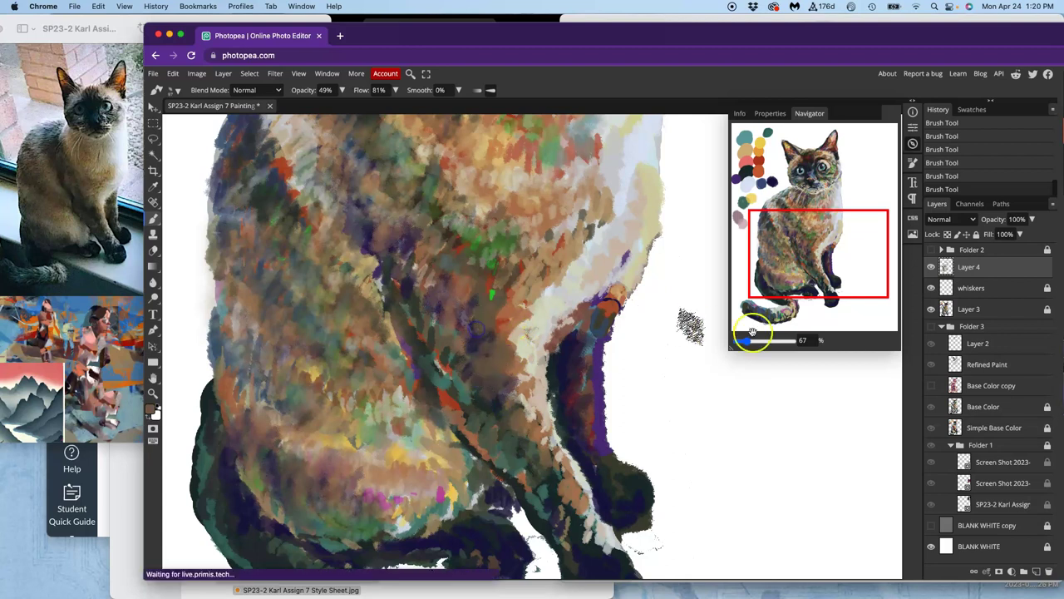
Unlock the locked layers inside Folder 3, make the folder visible and merge it into a single layer.
left_click(931, 326)
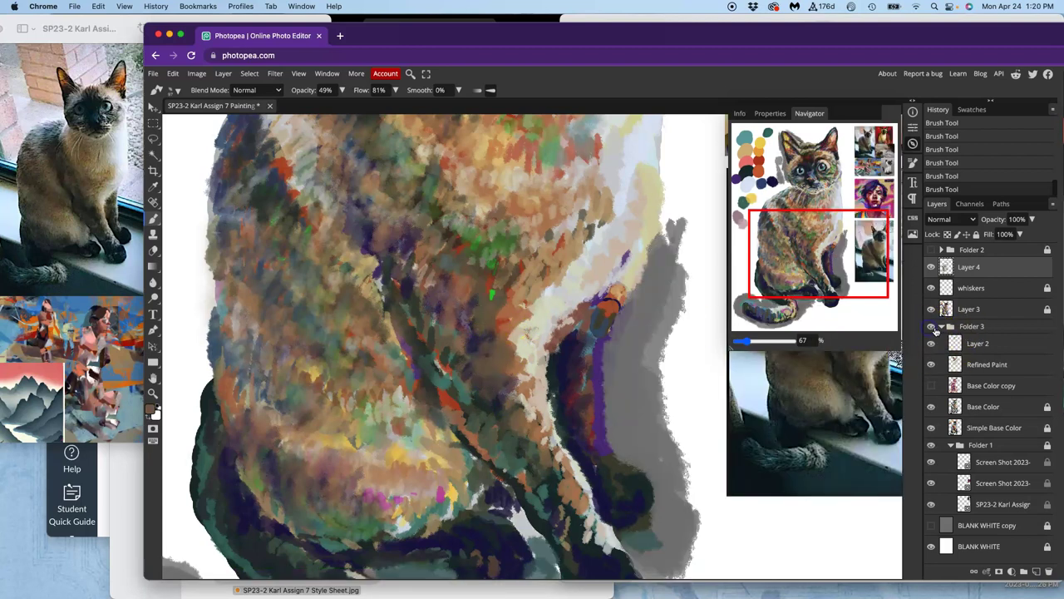
left_click(932, 326)
left_click(943, 327)
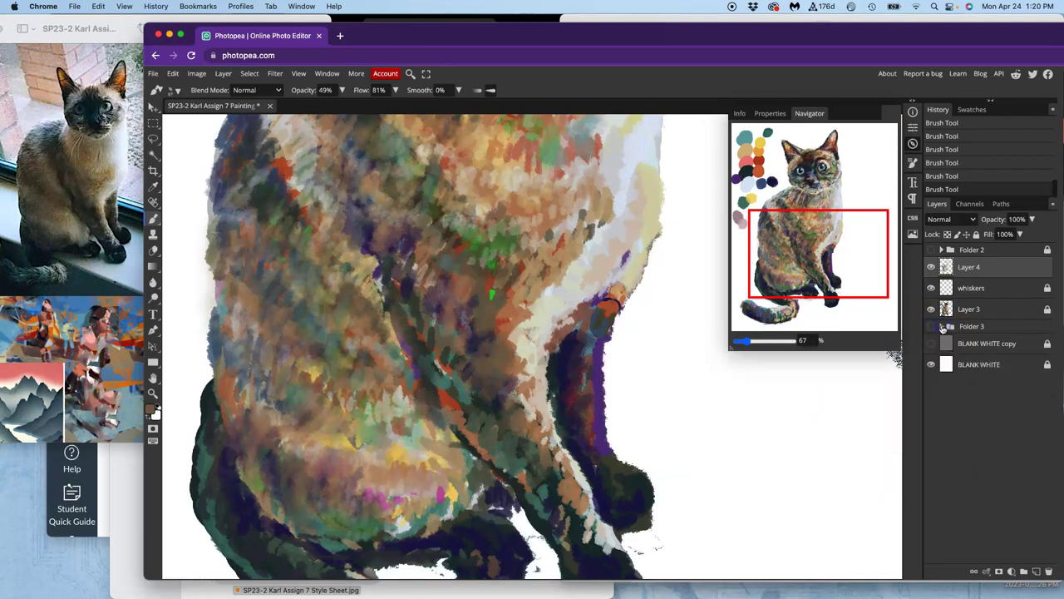
left_click(961, 328)
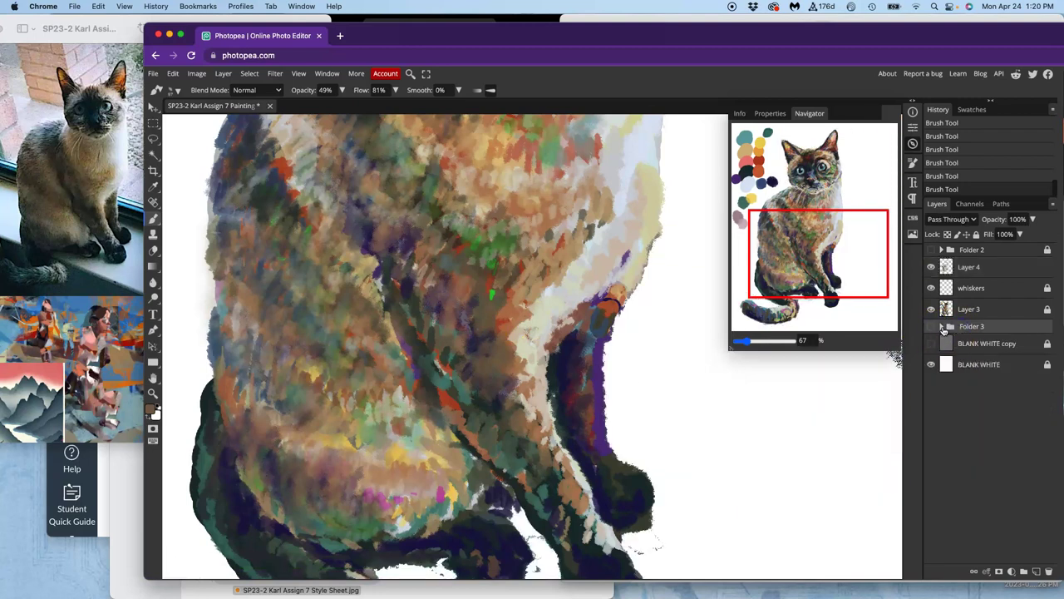
left_click(943, 327)
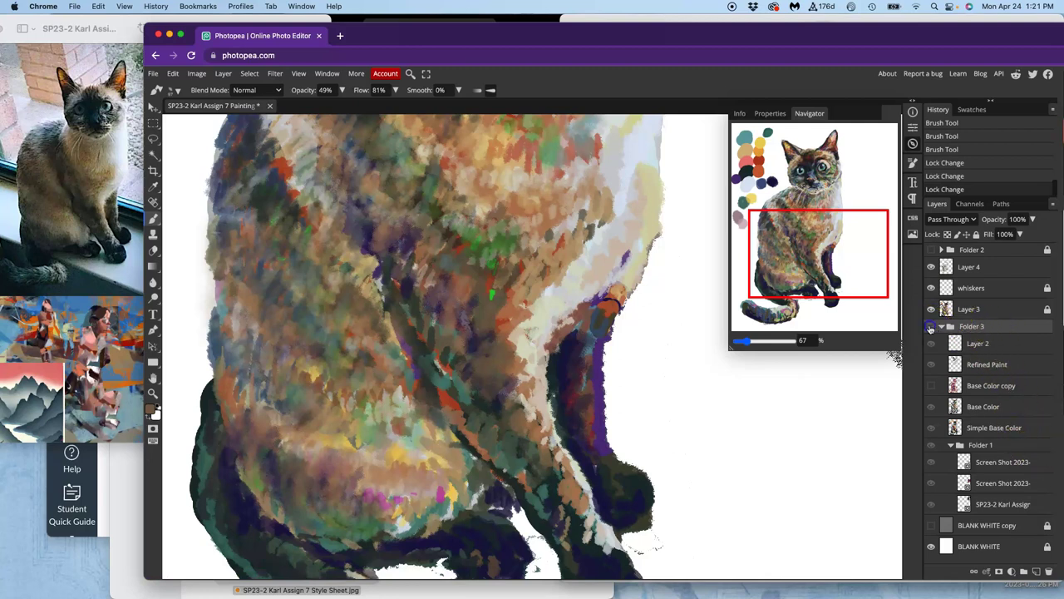
left_click(931, 327)
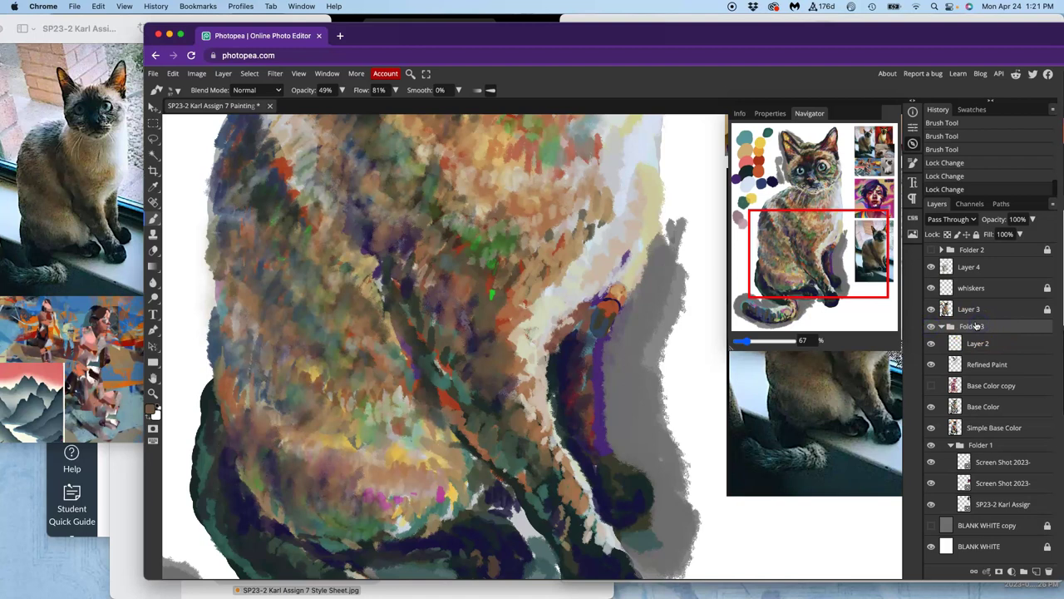
right_click(977, 325)
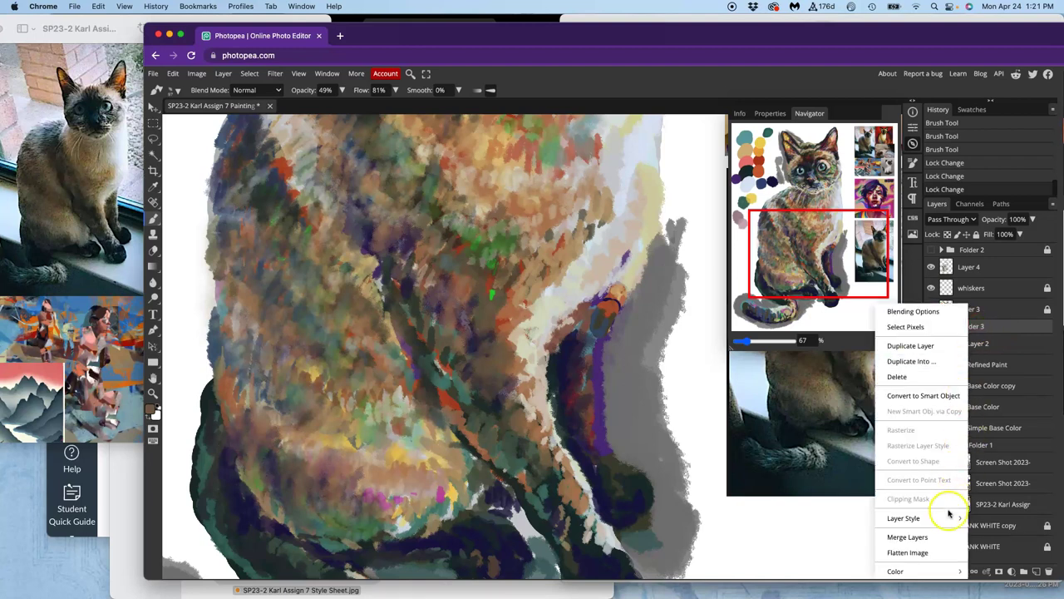
left_click(930, 540)
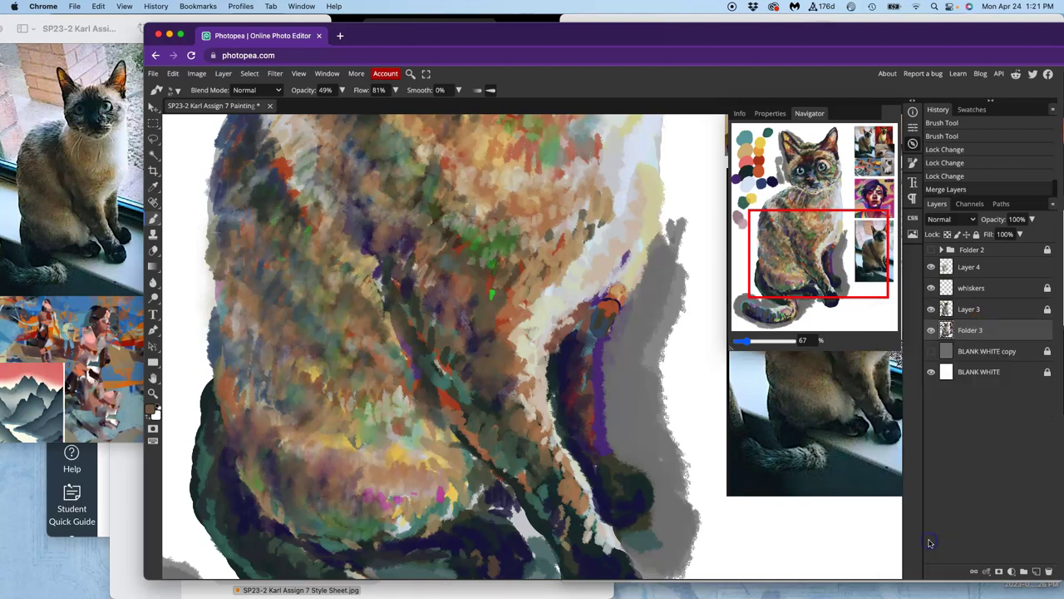
Lock the merged Folder 3 layer and hide it.
left_click(931, 331)
left_click(931, 332)
left_click(931, 332)
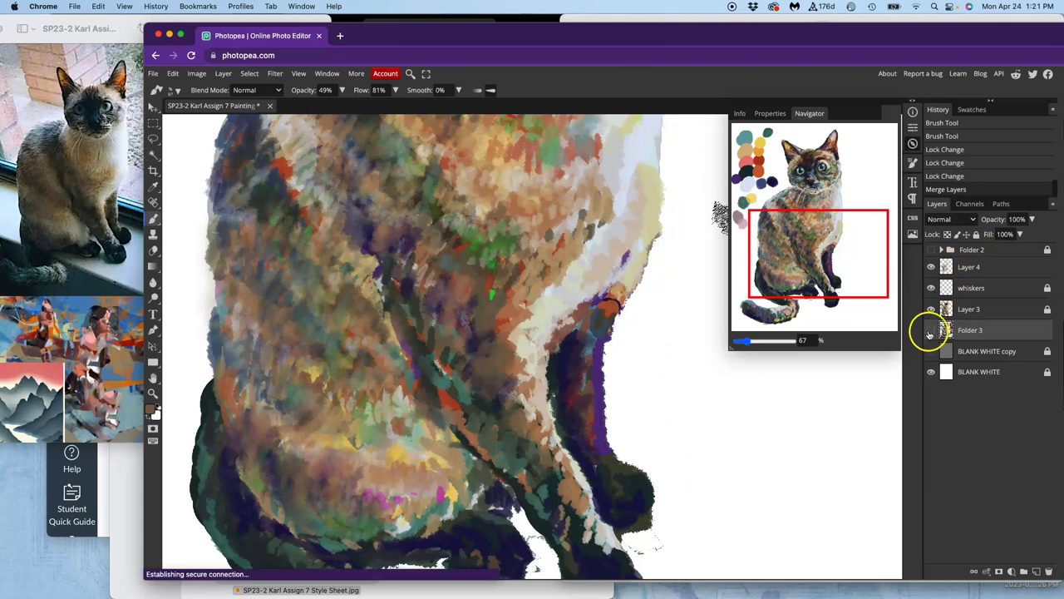
left_click(931, 330)
left_click(977, 234)
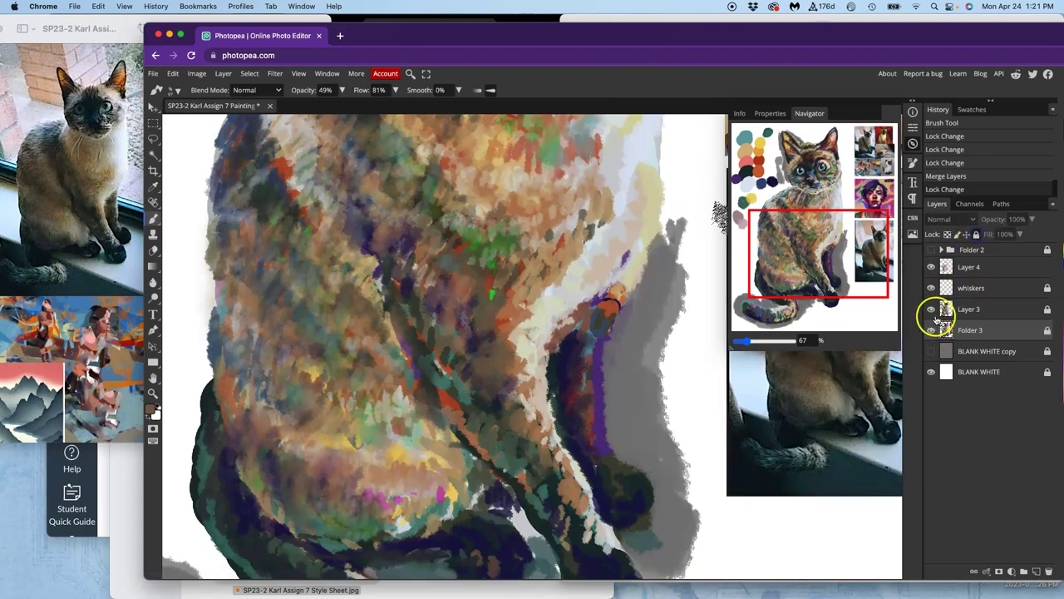
left_click(931, 330)
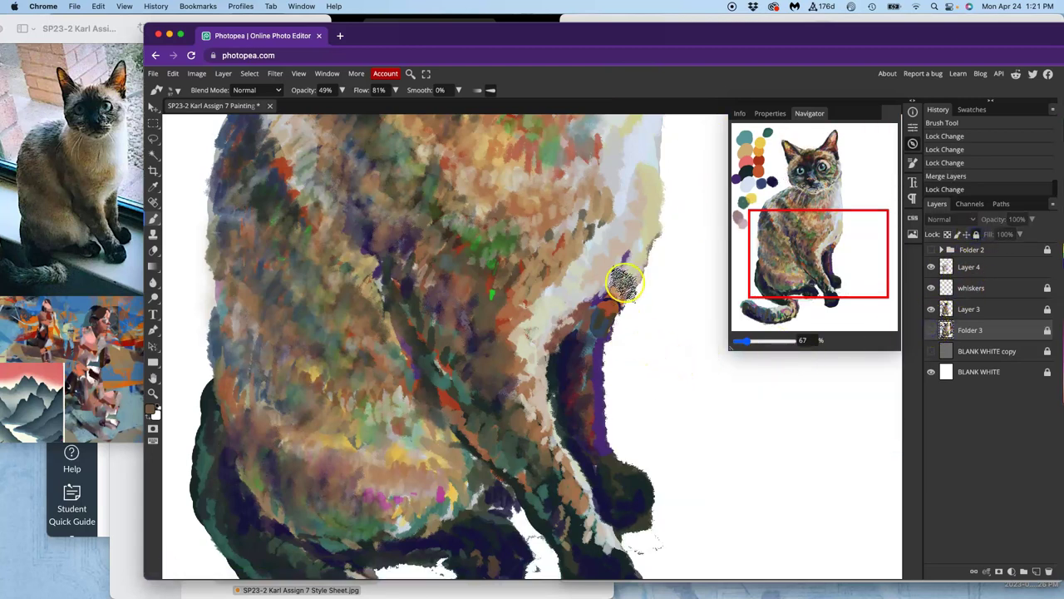
Save the painting, then paint dark brush strokes on Layer 4 along the crease behind the near foreleg and on the far foreleg.
left_click(960, 270)
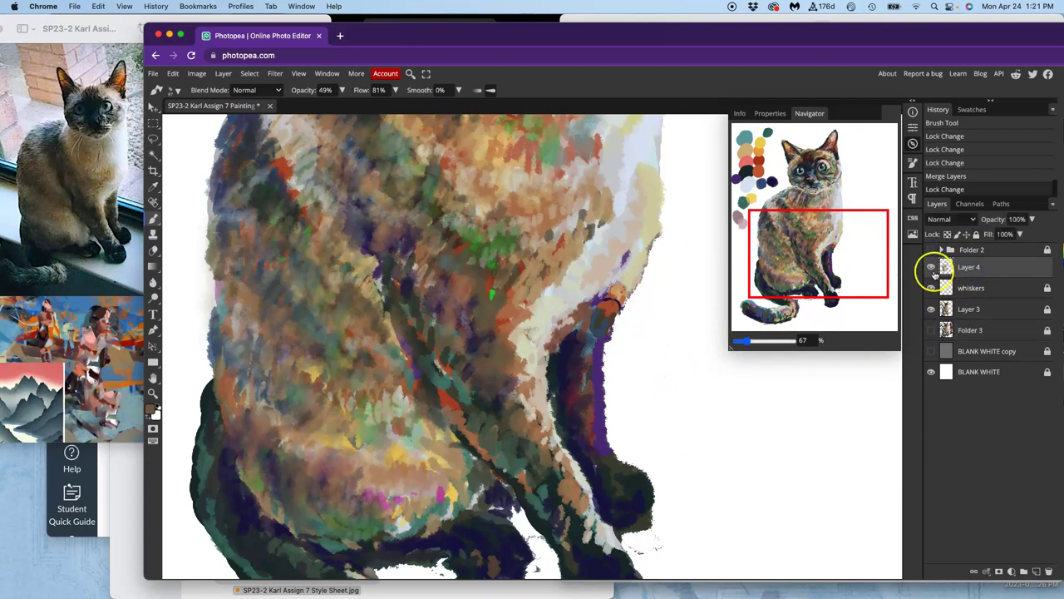
key("super+s")
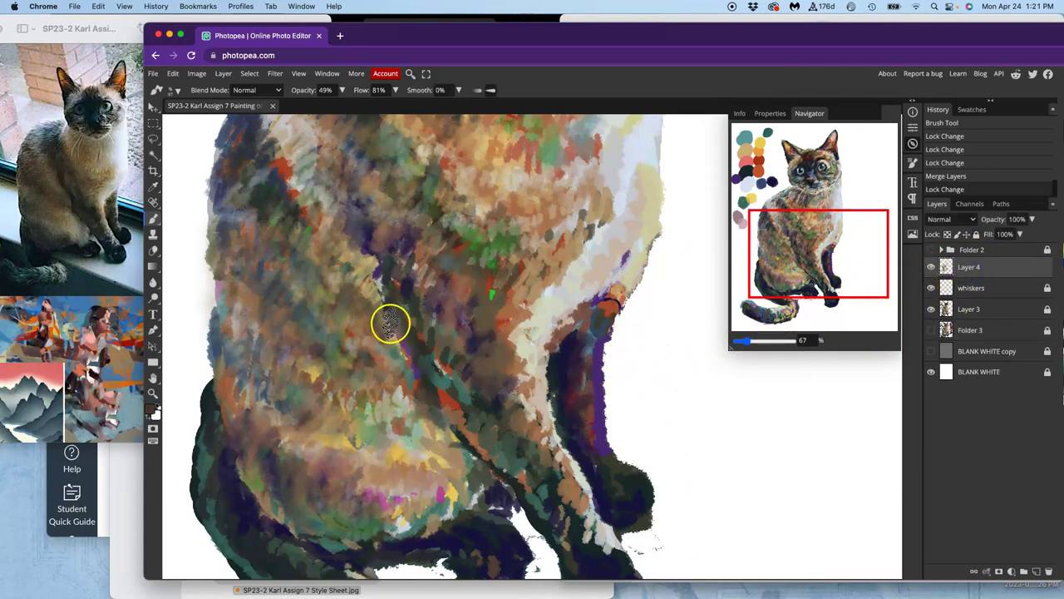
left_click_drag(397, 315, 419, 338)
left_click_drag(409, 330, 422, 378)
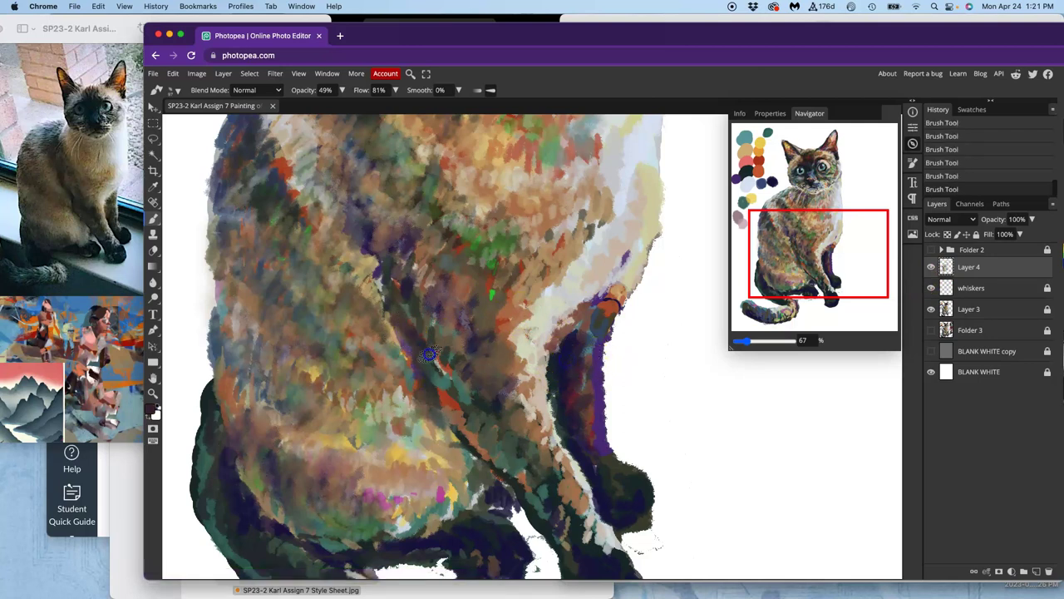
left_click_drag(427, 379, 429, 403)
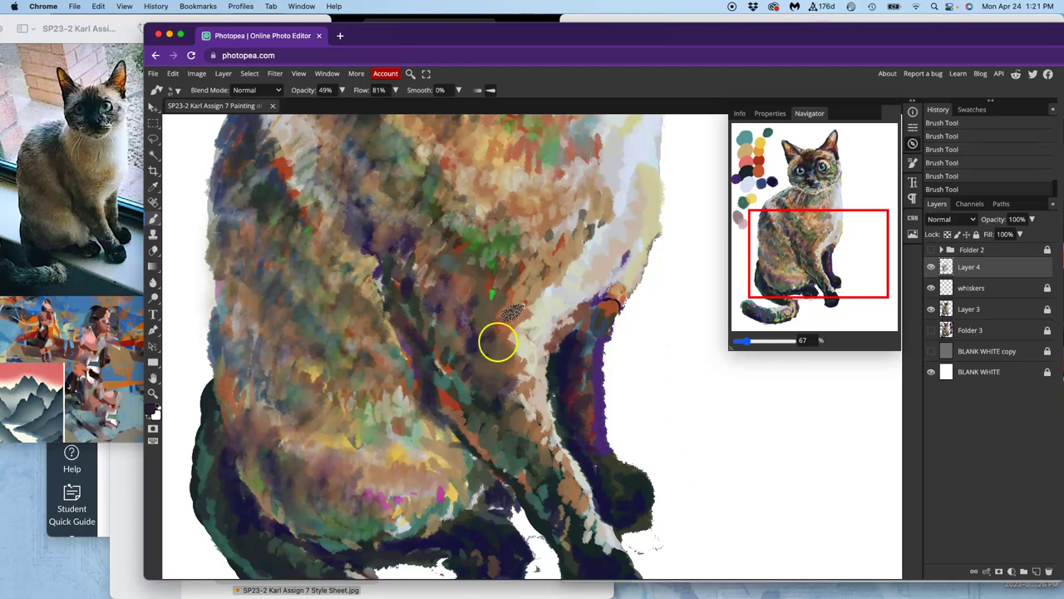
left_click_drag(587, 317, 581, 383)
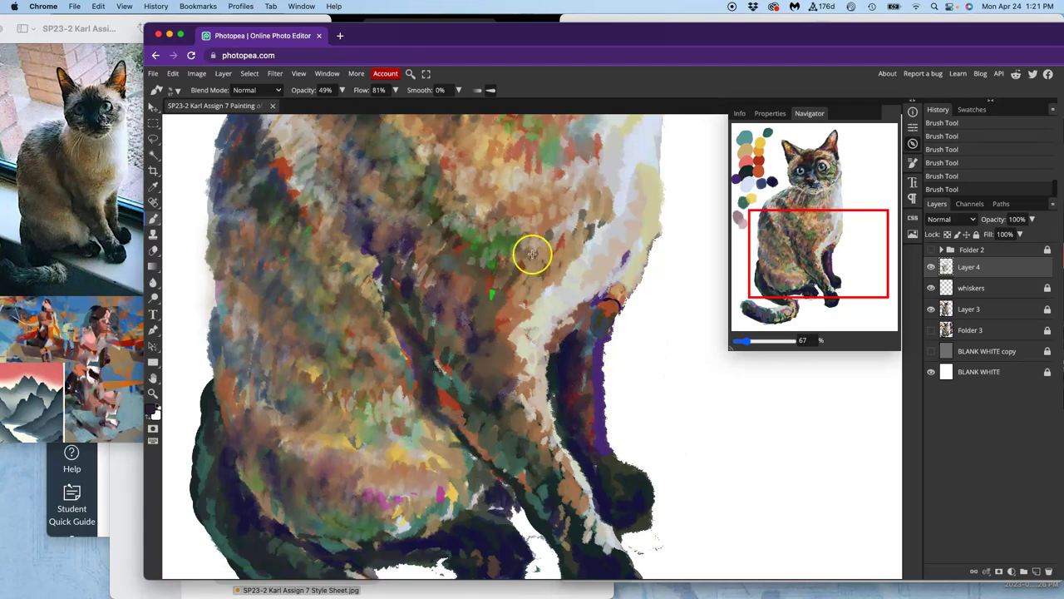
Paint tan brush strokes over the bright green marks on the chest and blend the light edge of the upper near foreleg.
left_click_drag(504, 248, 508, 273)
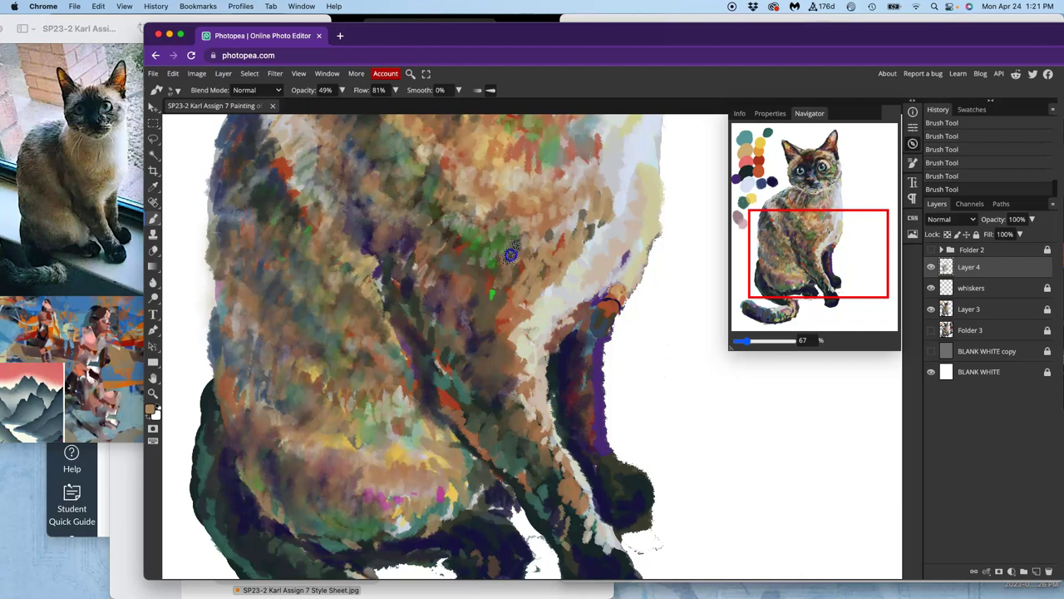
mouse_move(534, 213)
left_mouse_down()
mouse_move(492, 225)
mouse_move(530, 229)
left_mouse_up()
left_click_drag(491, 248, 493, 299)
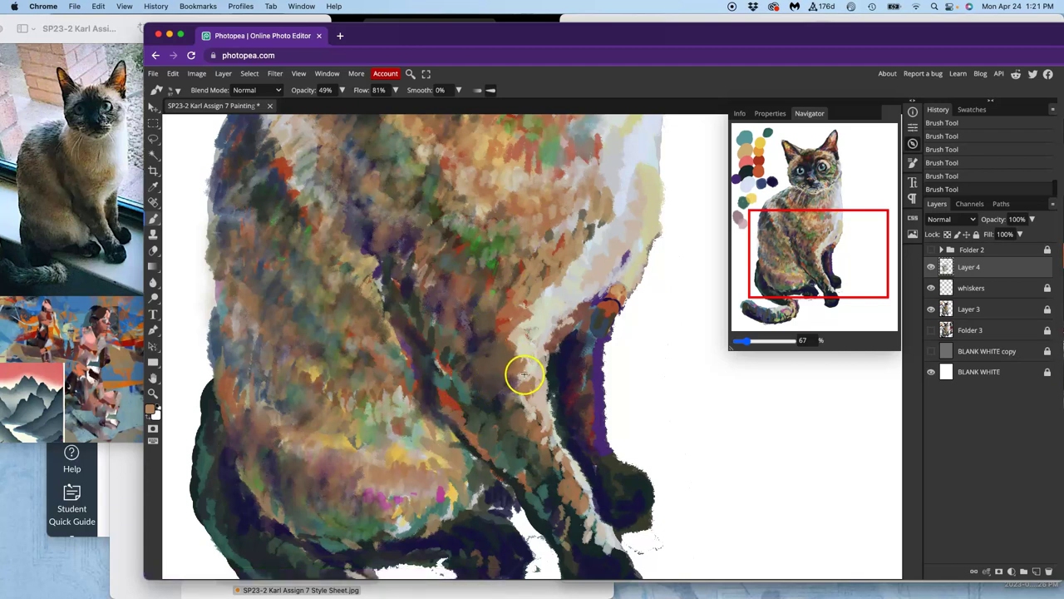
mouse_move(512, 371)
left_mouse_down()
mouse_move(527, 337)
mouse_move(532, 355)
left_mouse_up()
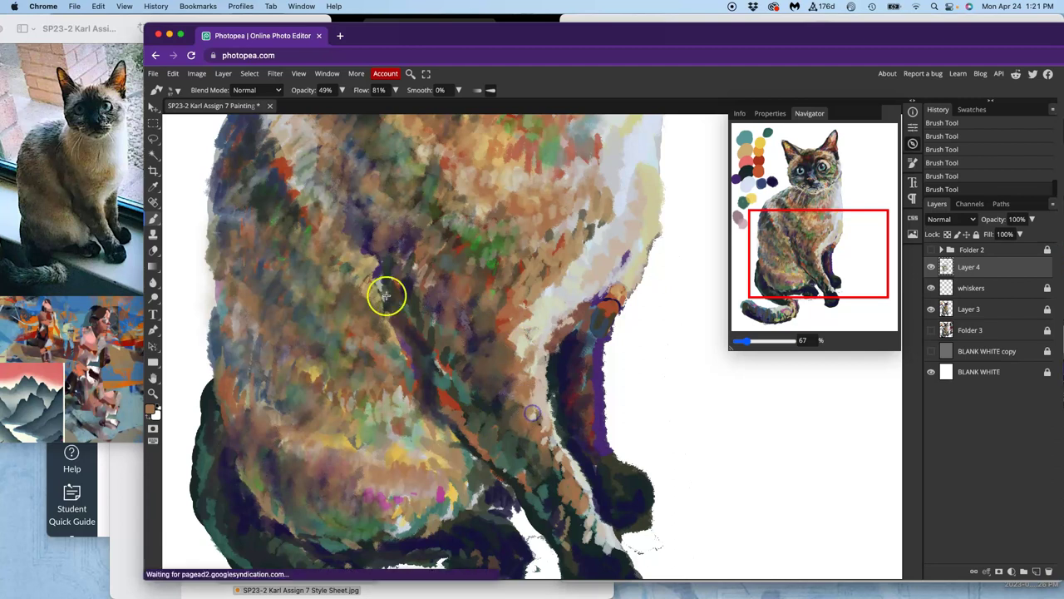
mouse_move(524, 424)
left_mouse_down()
mouse_move(536, 386)
mouse_move(507, 408)
mouse_move(503, 397)
mouse_move(516, 356)
left_mouse_up()
left_click(506, 383)
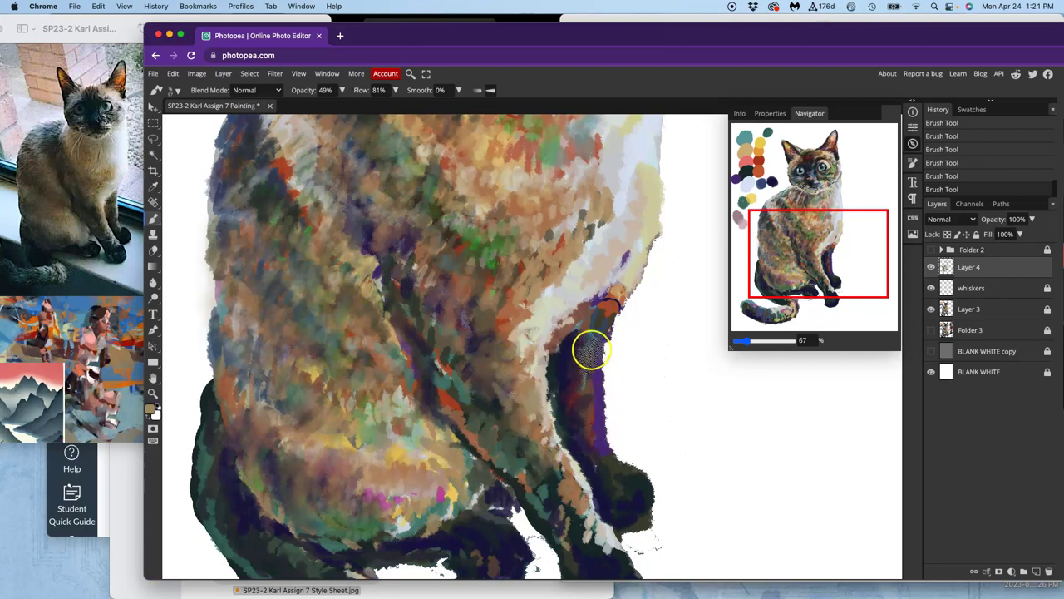
Paint yellowish tan highlights down the outer edge of the far foreleg to its paw.
mouse_move(605, 331)
left_mouse_down()
mouse_move(603, 435)
mouse_move(596, 366)
mouse_move(623, 313)
left_mouse_up()
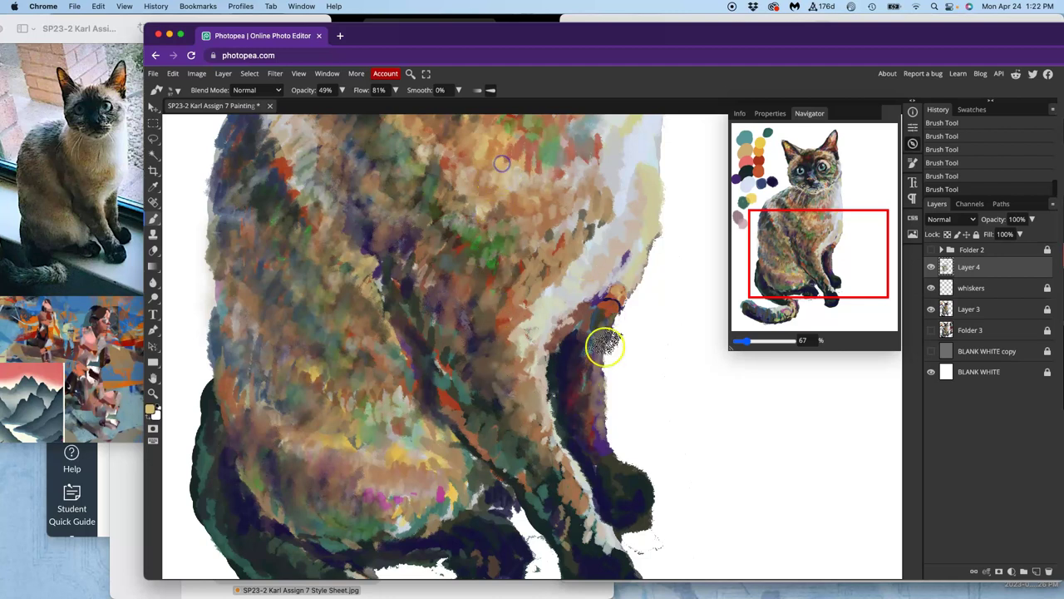
left_click_drag(598, 372, 597, 368)
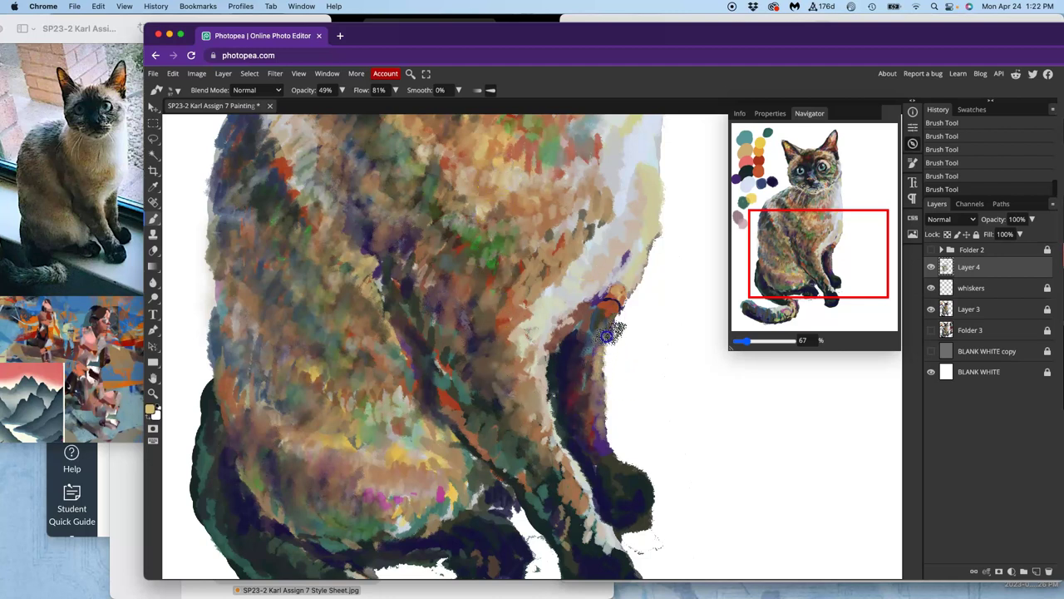
mouse_move(622, 305)
left_mouse_down()
mouse_move(597, 391)
mouse_move(600, 432)
mouse_move(603, 396)
mouse_move(613, 473)
mouse_move(625, 478)
mouse_move(609, 485)
mouse_move(492, 298)
mouse_move(540, 253)
mouse_move(514, 268)
mouse_move(586, 350)
mouse_move(643, 475)
mouse_move(609, 464)
left_mouse_up()
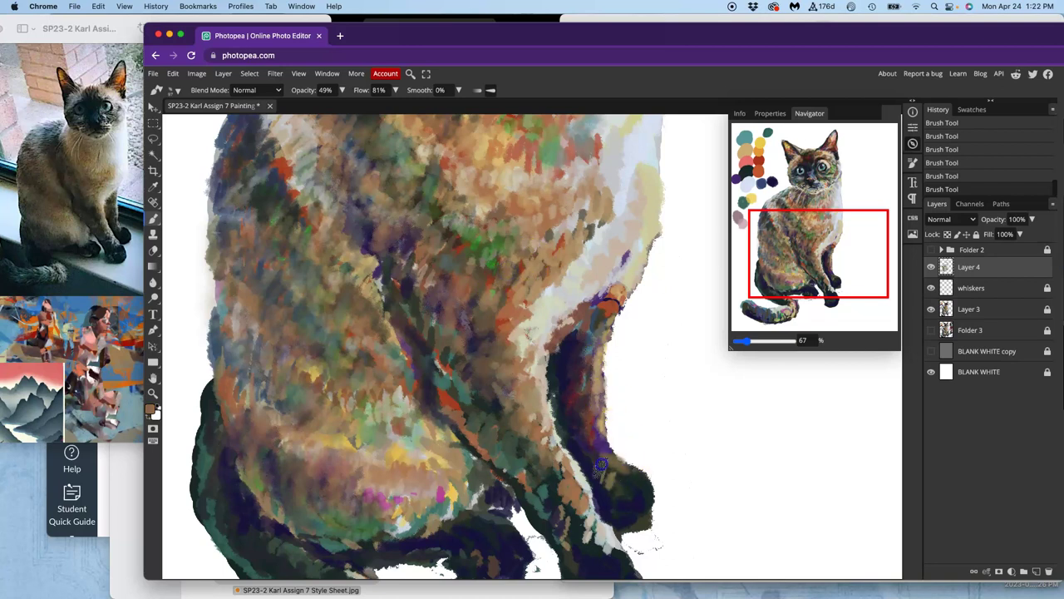
Sample light fur colours and blend them with brush strokes over the lower chest and down the near foreleg.
left_click(573, 237, "alt")
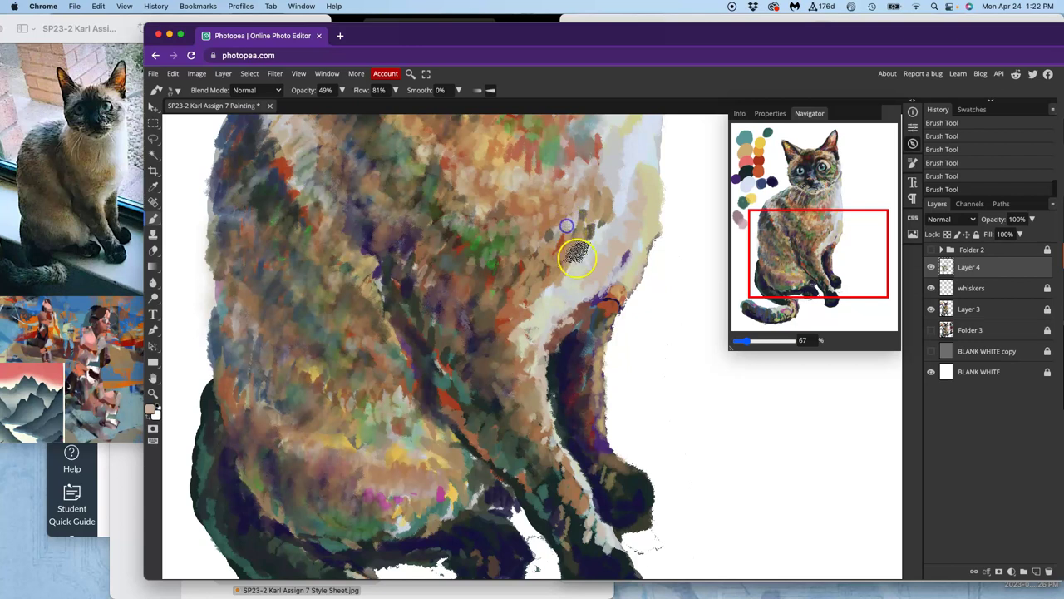
mouse_move(603, 206)
left_mouse_down()
mouse_move(611, 199)
mouse_move(580, 237)
left_mouse_up()
left_click(572, 223)
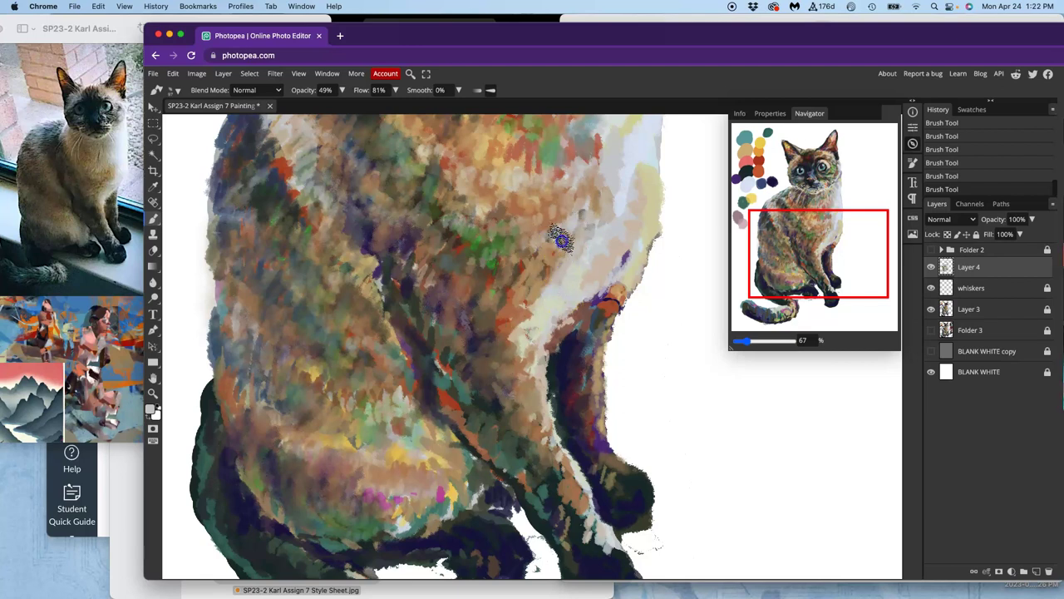
left_click(523, 280, "alt")
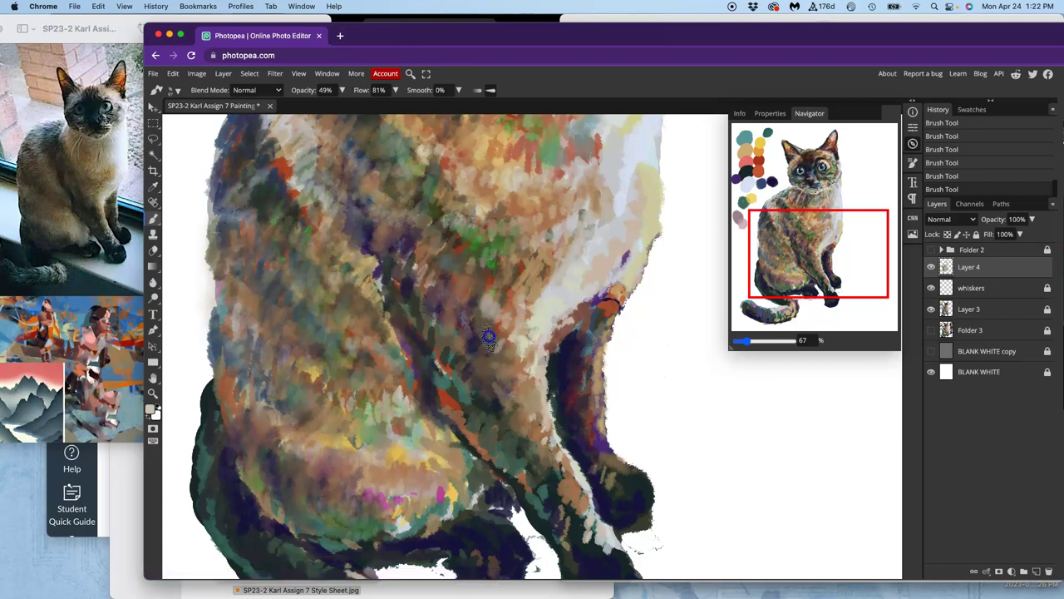
left_click(518, 356, "alt")
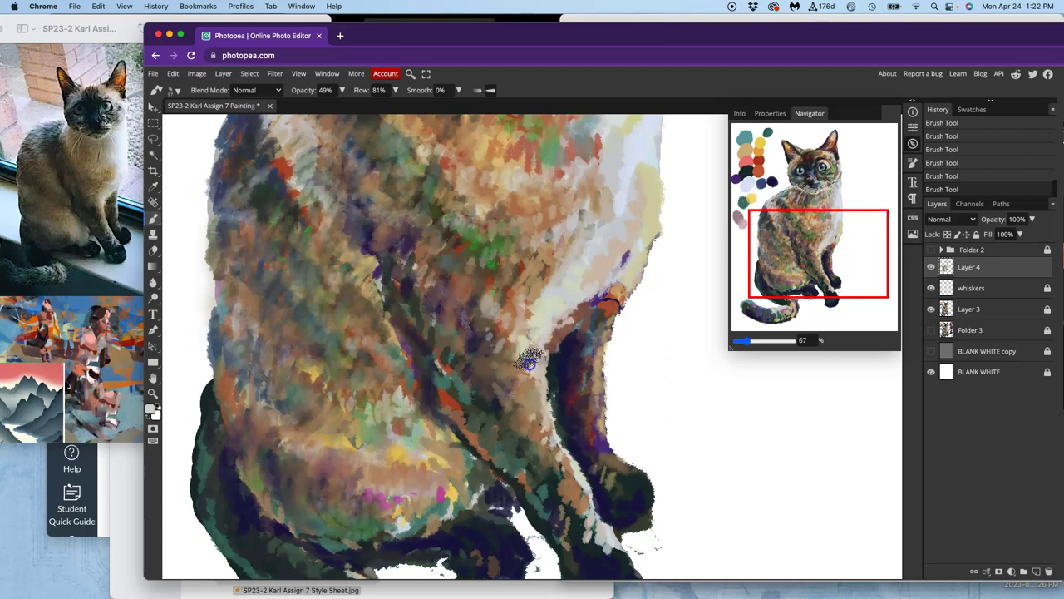
left_click_drag(539, 413, 564, 483)
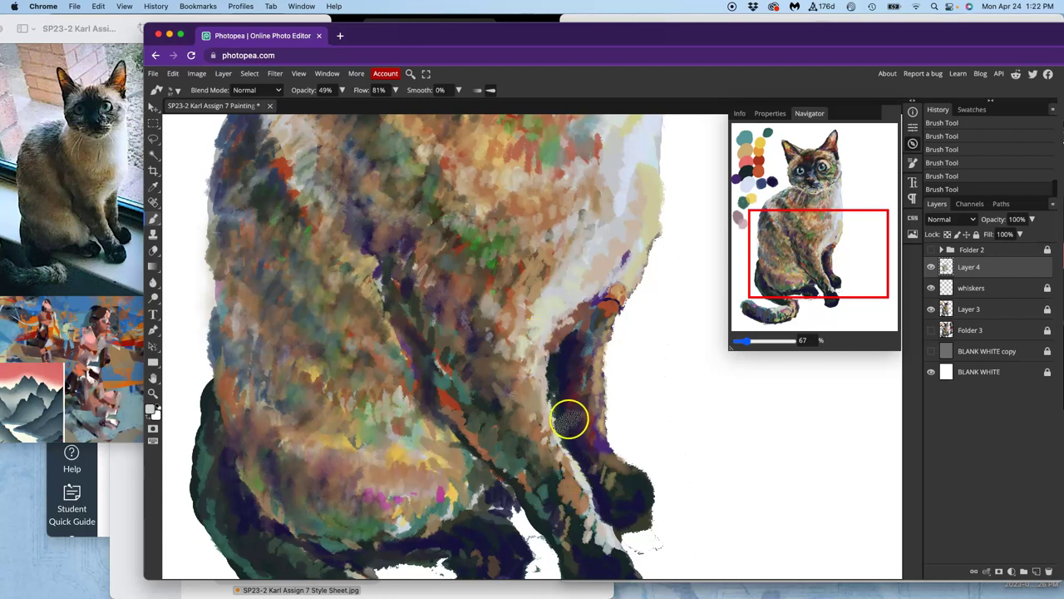
Blend the ankle and the dark inner shadow of the far foreleg with brush strokes.
mouse_move(570, 407)
left_mouse_down()
mouse_move(560, 361)
mouse_move(527, 302)
mouse_move(516, 302)
left_mouse_up()
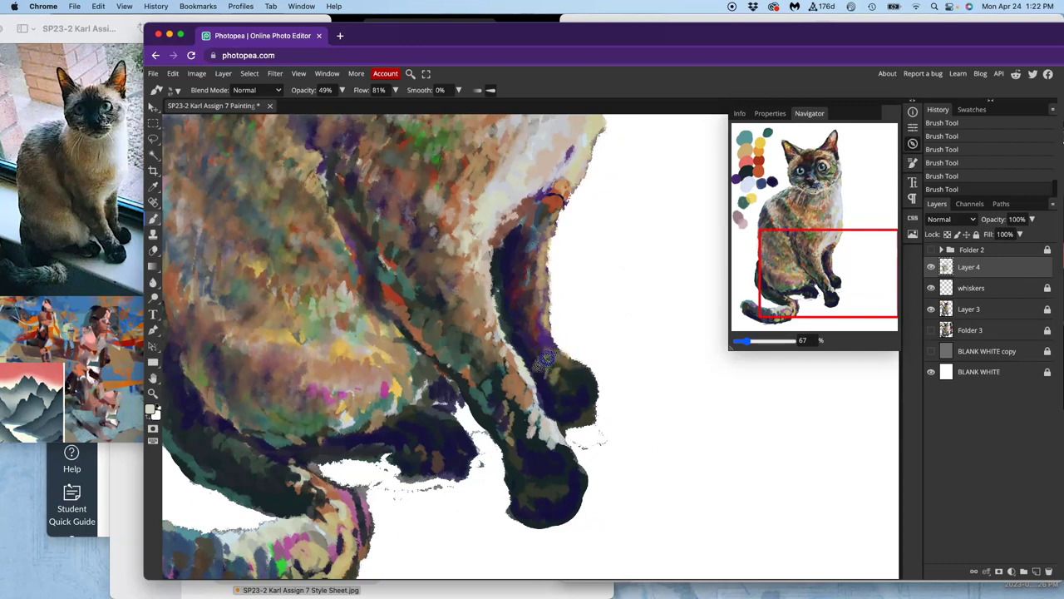
mouse_move(550, 335)
left_mouse_down()
mouse_move(564, 304)
mouse_move(591, 316)
mouse_move(562, 316)
left_mouse_up()
mouse_move(543, 271)
left_mouse_down()
mouse_move(520, 223)
mouse_move(501, 256)
mouse_move(535, 217)
left_mouse_up()
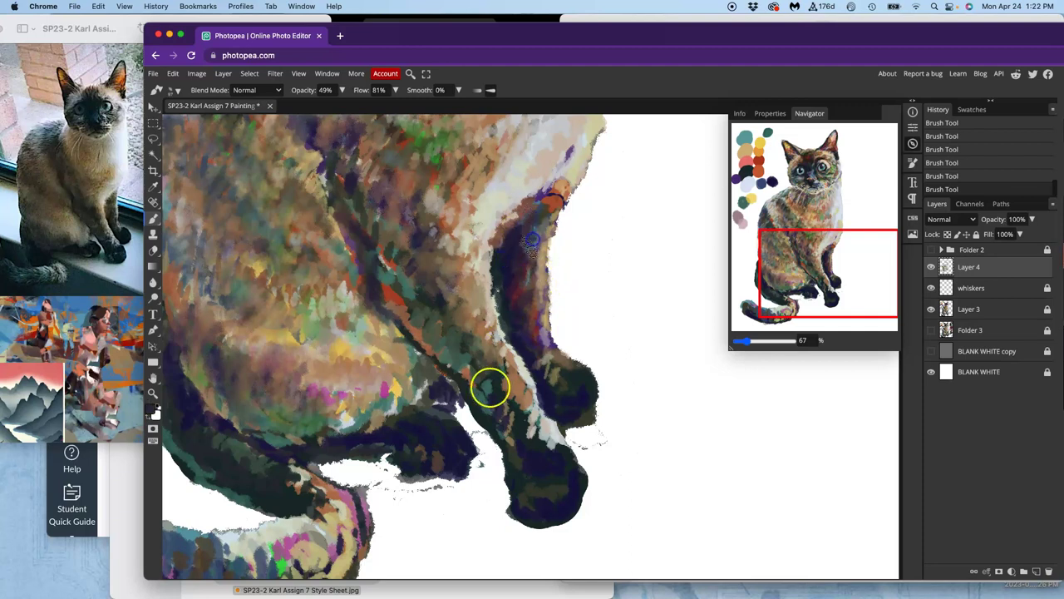
Smudge the top and outer edge of the far foreleg with the Smudge tool at 50% strength.
left_click(155, 295)
left_click(153, 281)
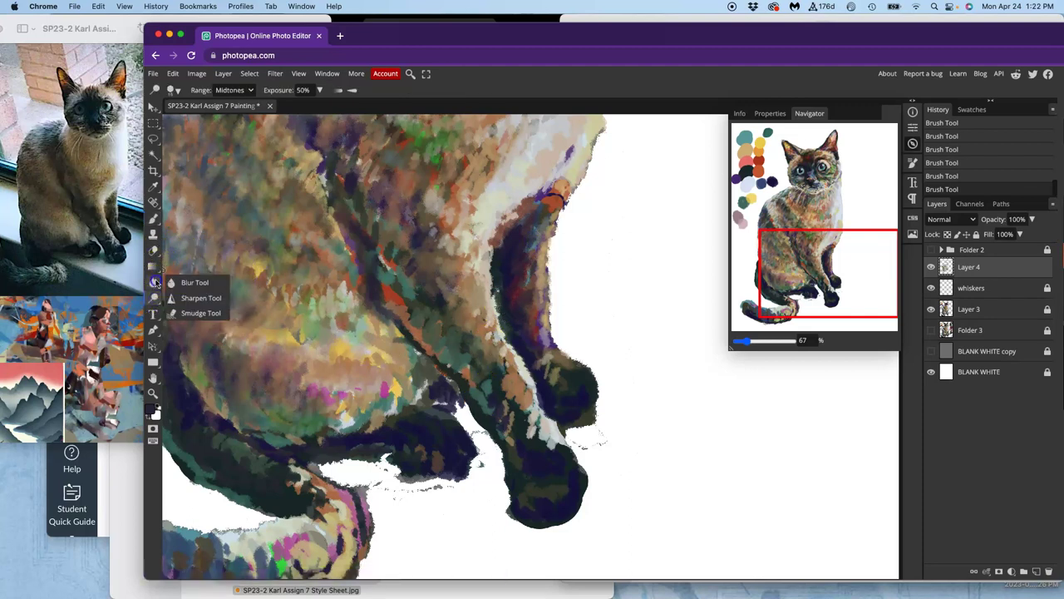
left_click(180, 285)
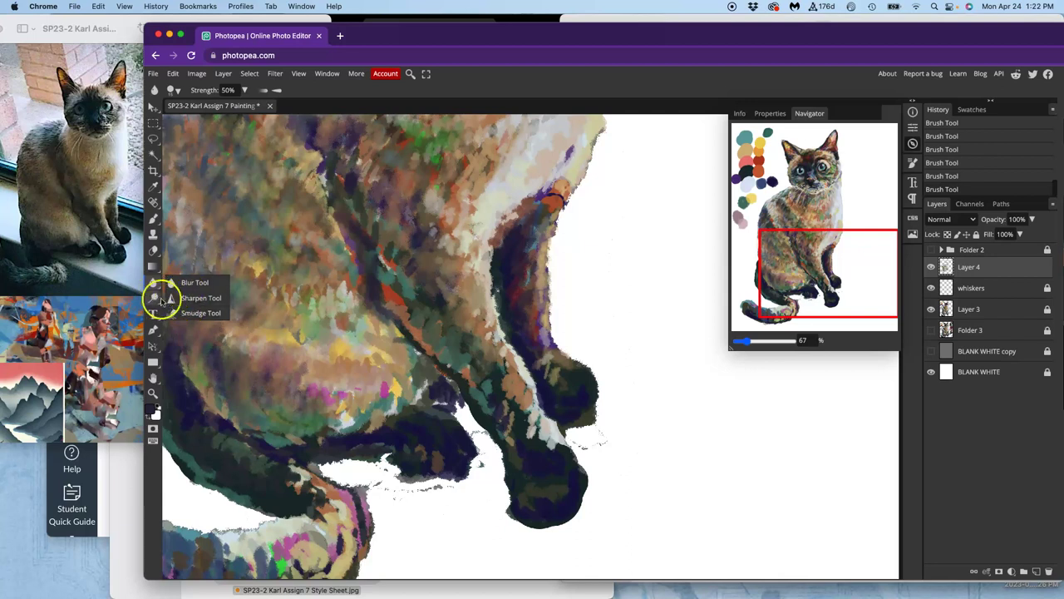
left_click(194, 313)
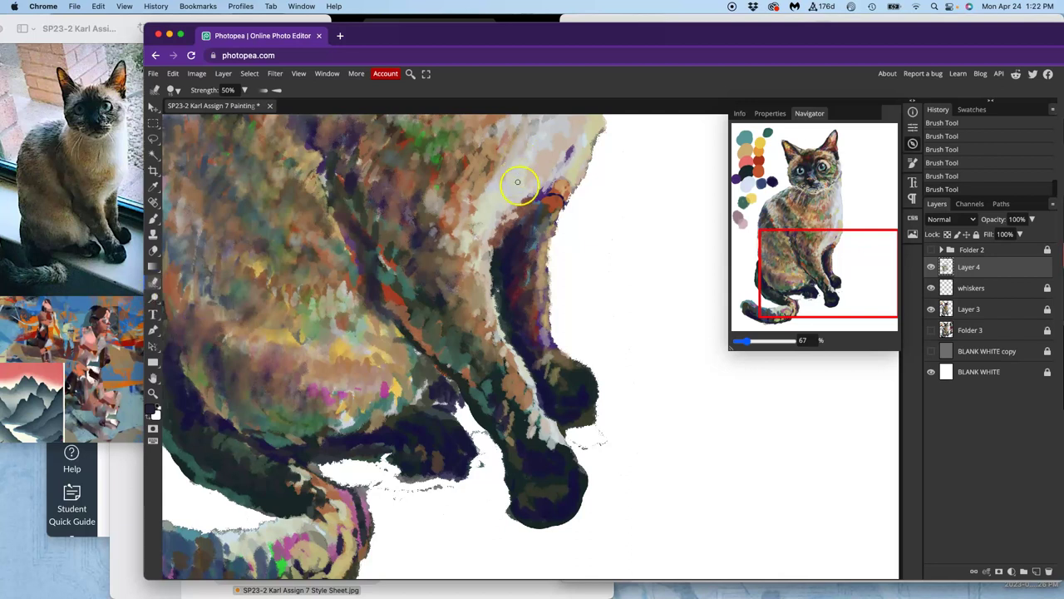
left_click_drag(518, 212, 466, 210)
mouse_move(547, 282)
left_mouse_down()
mouse_move(533, 307)
mouse_move(548, 376)
left_mouse_up()
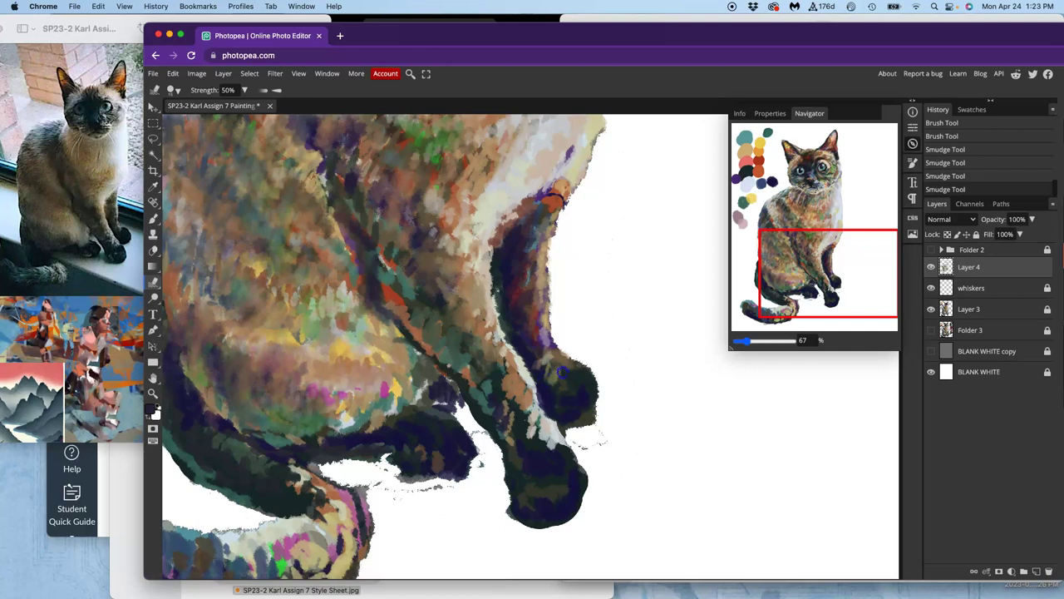
Smudge the ankle and the olive patches on the far front paw into the surrounding dark fur.
scroll(553, 343, "up", 5)
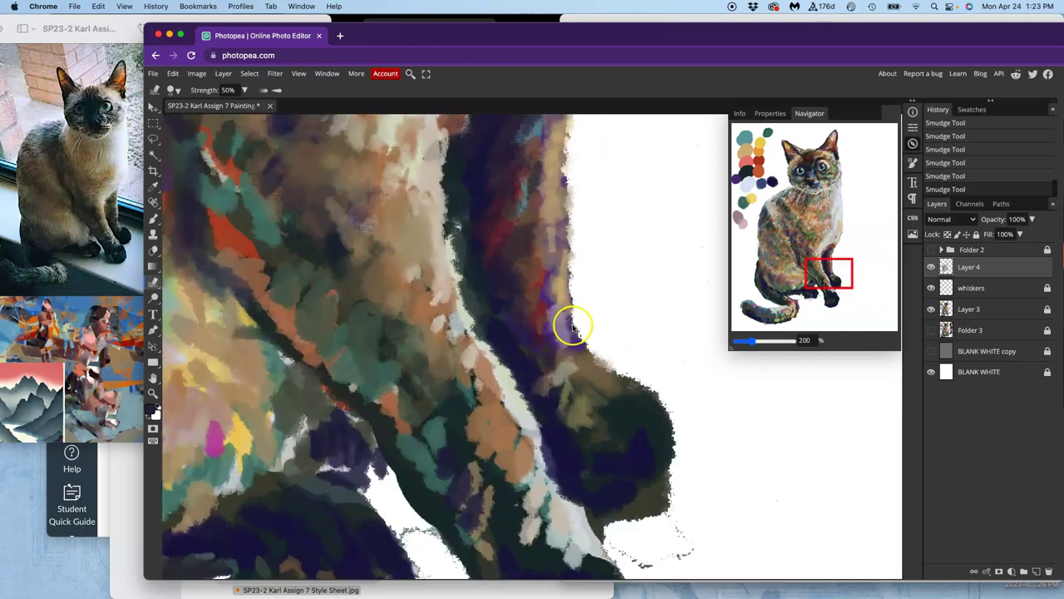
left_click_drag(561, 364, 471, 194)
mouse_move(530, 306)
left_mouse_down()
mouse_move(525, 339)
mouse_move(504, 343)
mouse_move(499, 314)
left_mouse_up()
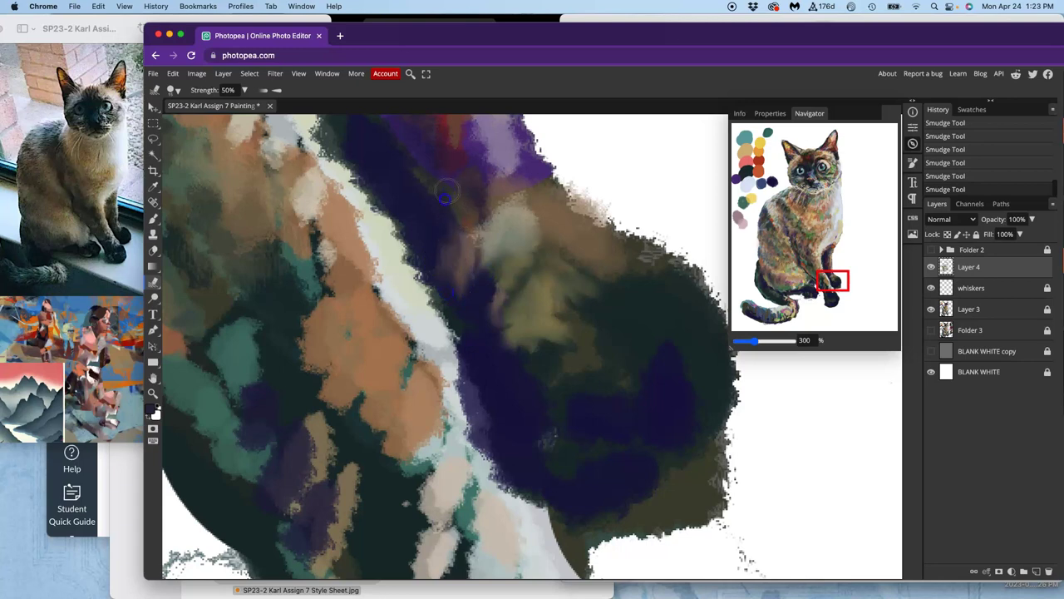
left_click(527, 321)
left_click_drag(502, 344, 513, 377)
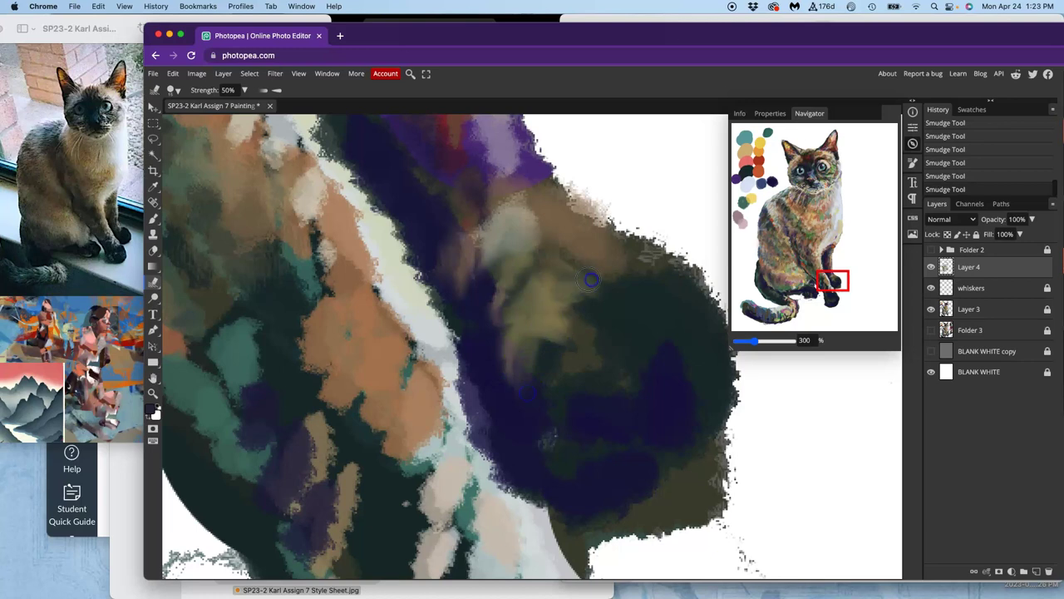
mouse_move(573, 323)
left_mouse_down()
mouse_move(546, 335)
mouse_move(552, 364)
mouse_move(535, 396)
left_mouse_up()
left_click(640, 362)
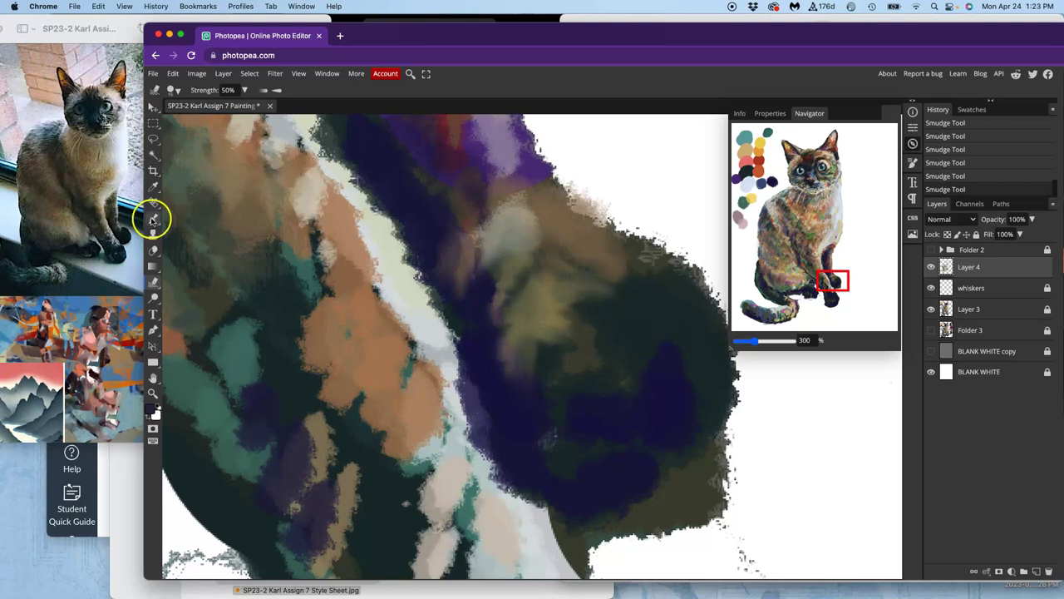
Paint dark blue brush strokes at 49% opacity over the far front paw and its ankle.
left_click(154, 218)
mouse_move(657, 385)
left_mouse_down()
mouse_move(658, 325)
mouse_move(682, 346)
mouse_move(674, 383)
mouse_move(579, 450)
left_mouse_up()
left_click_drag(570, 449, 532, 427)
mouse_move(527, 417)
left_mouse_down()
mouse_move(518, 384)
mouse_move(488, 366)
mouse_move(485, 406)
mouse_move(454, 289)
mouse_move(488, 269)
mouse_move(484, 242)
left_mouse_up()
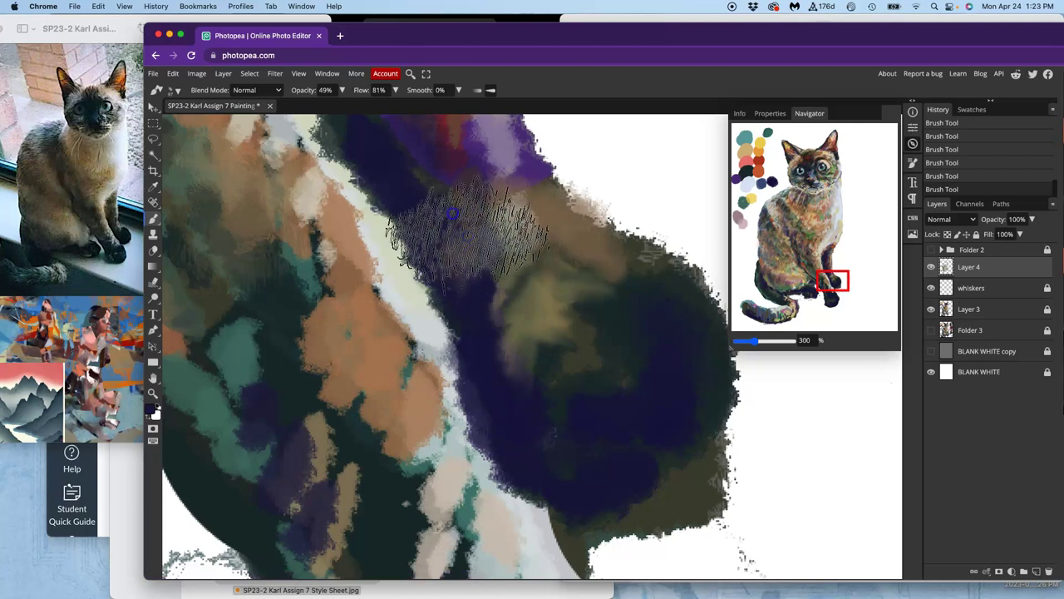
left_click(501, 325)
left_click_drag(554, 285, 568, 288)
Paint dark brush strokes over the teal and brown patches on the lower near foreleg.
scroll(582, 299, "down", 2)
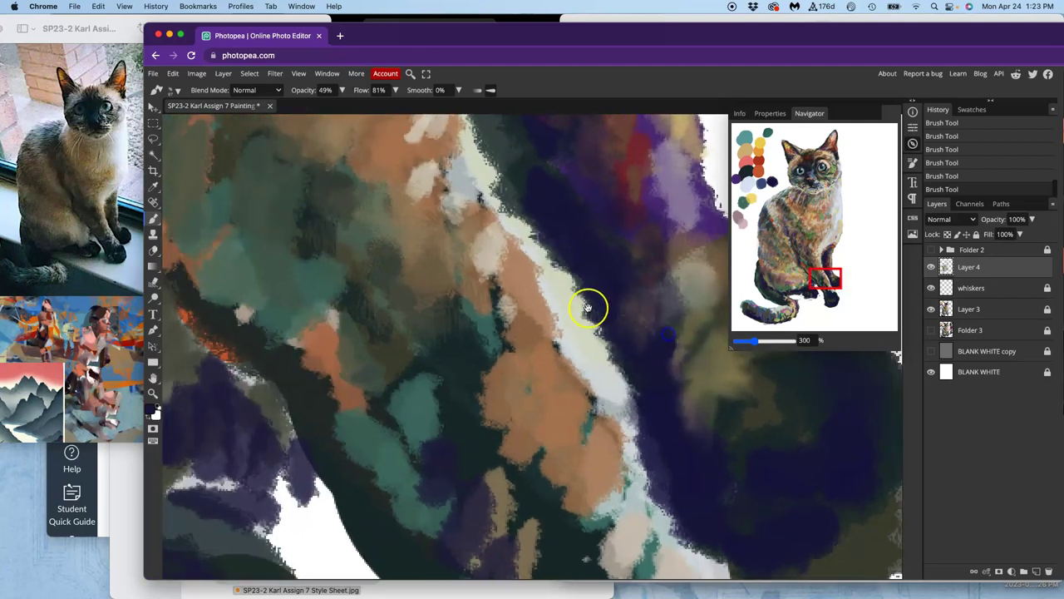
scroll(571, 274, "down", 4)
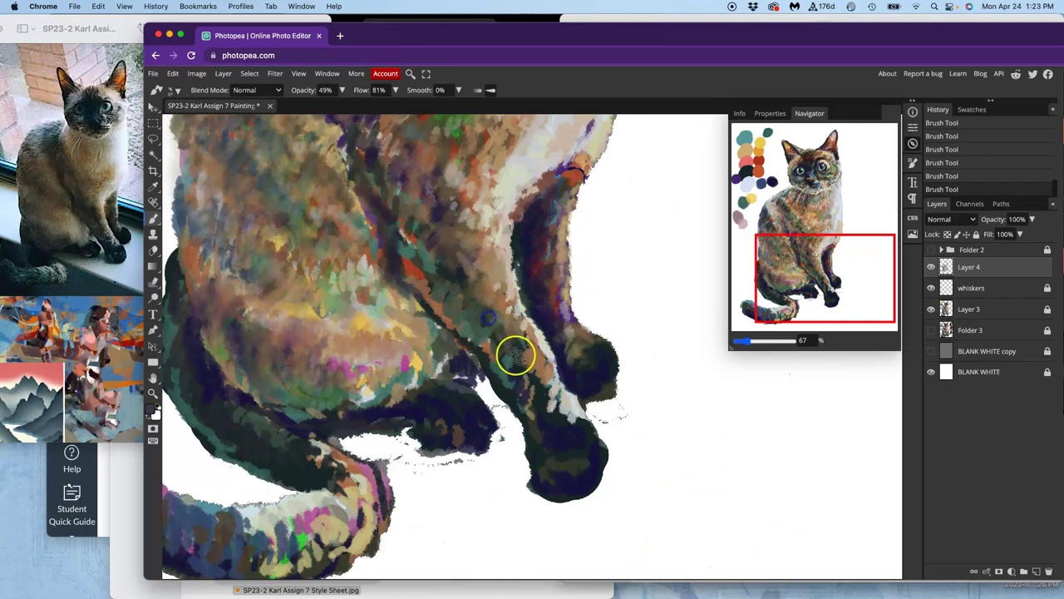
left_click_drag(515, 356, 486, 344)
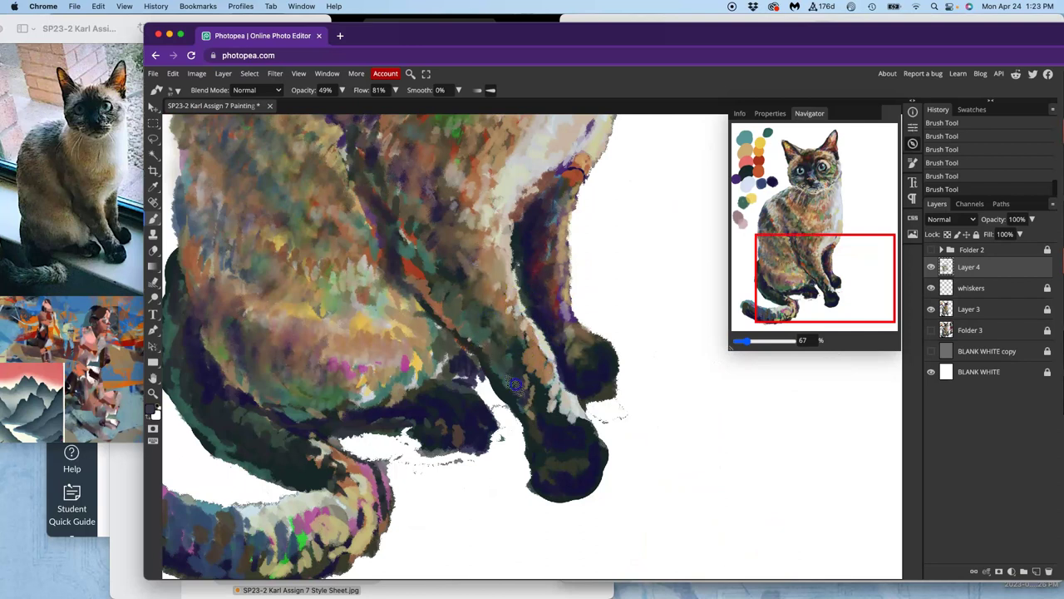
mouse_move(536, 402)
left_mouse_down()
mouse_move(533, 371)
mouse_move(450, 201)
mouse_move(406, 159)
mouse_move(393, 216)
mouse_move(302, 198)
mouse_move(514, 347)
mouse_move(394, 179)
mouse_move(476, 146)
mouse_move(428, 184)
mouse_move(282, 248)
mouse_move(288, 233)
mouse_move(392, 292)
mouse_move(386, 283)
mouse_move(401, 391)
left_mouse_up()
Paint a small dark red brush stroke on the fur beside the cat's eye near the green cheek patch.
left_click_drag(429, 323, 415, 426)
left_click_drag(423, 373, 405, 462)
mouse_move(418, 391)
left_mouse_down()
mouse_move(396, 483)
mouse_move(413, 420)
left_mouse_up()
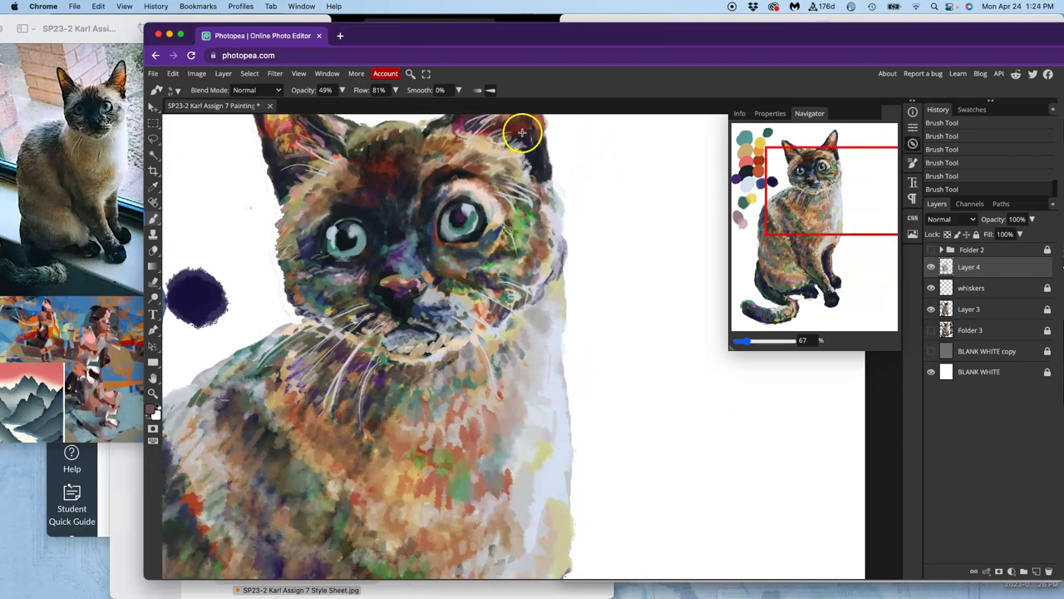
mouse_move(524, 207)
left_mouse_down()
mouse_move(506, 254)
mouse_move(512, 236)
mouse_move(518, 300)
mouse_move(545, 242)
mouse_move(528, 200)
left_mouse_up()
Paint over the orange-red patch on the cat's upper back with sampled dark and beige brush strokes.
left_click_drag(459, 318, 511, 337)
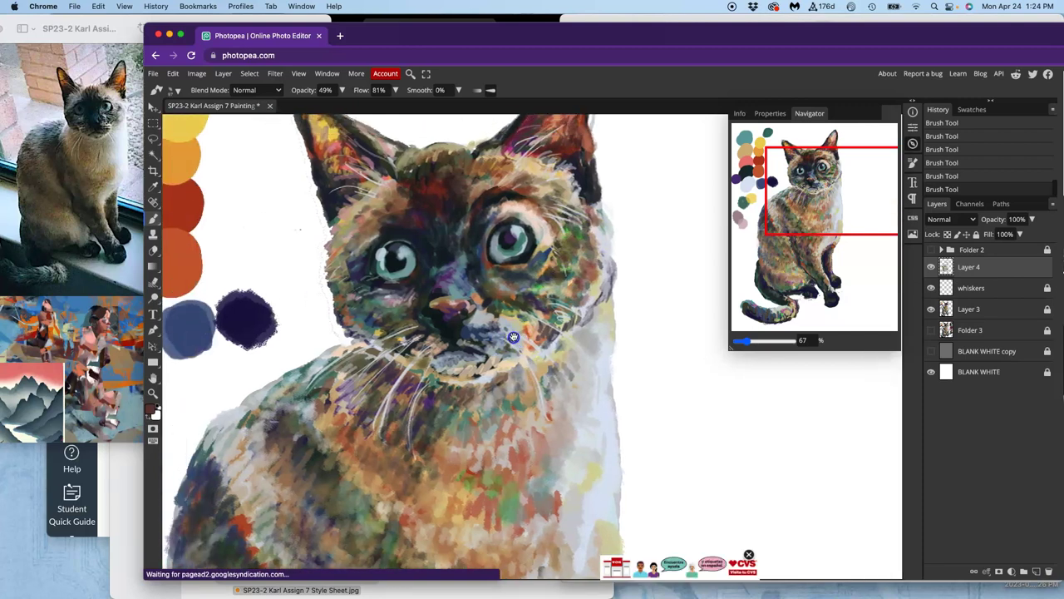
left_click_drag(447, 453, 518, 287)
scroll(517, 287, "down", 5)
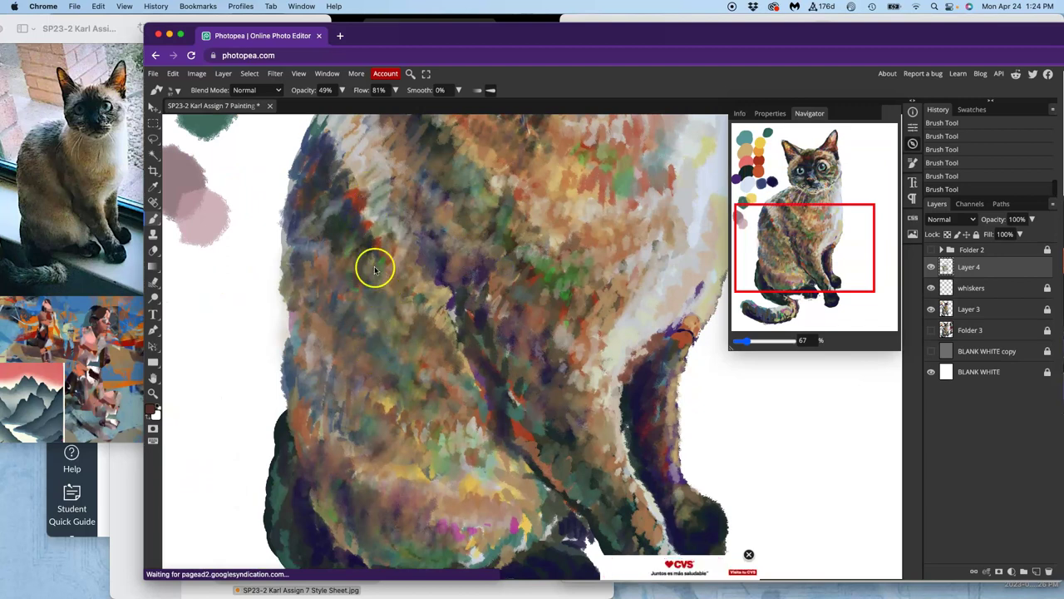
left_click(356, 202)
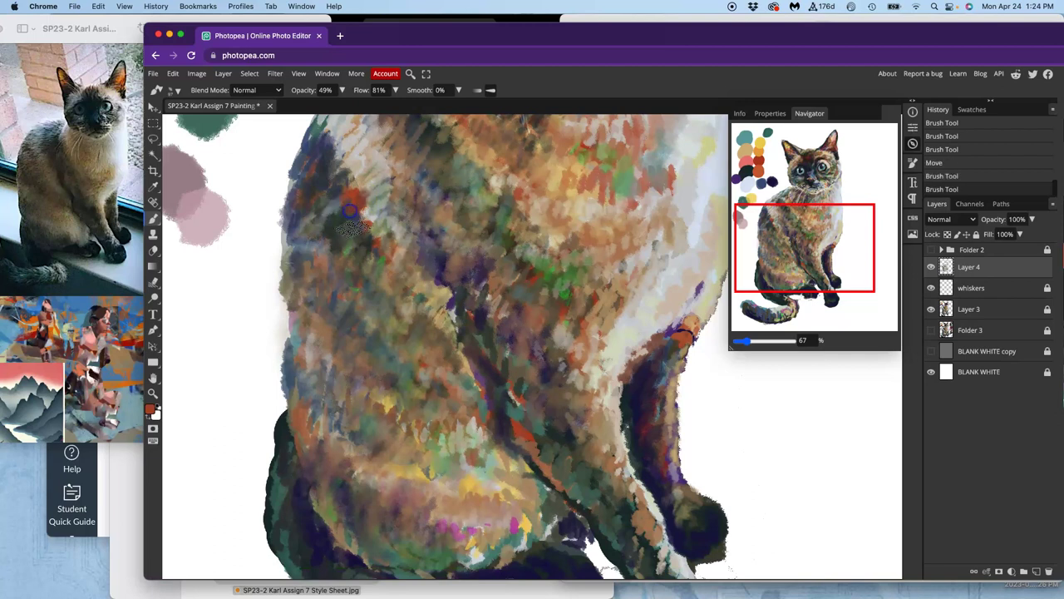
left_click(364, 288)
left_click(337, 234, "alt")
left_click(350, 210)
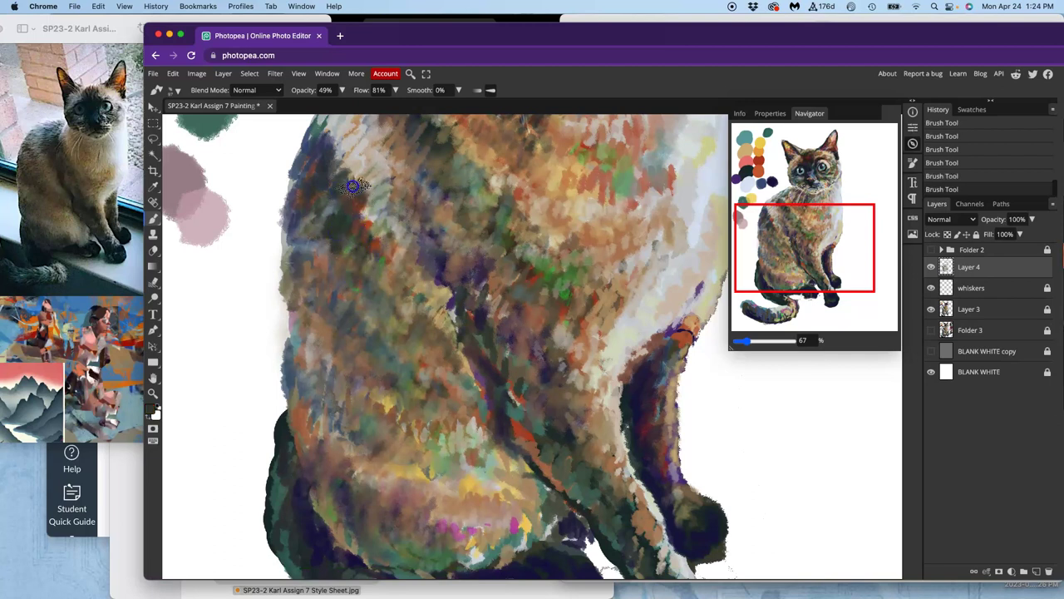
left_click_drag(351, 160, 348, 169)
left_click_drag(343, 214, 360, 196)
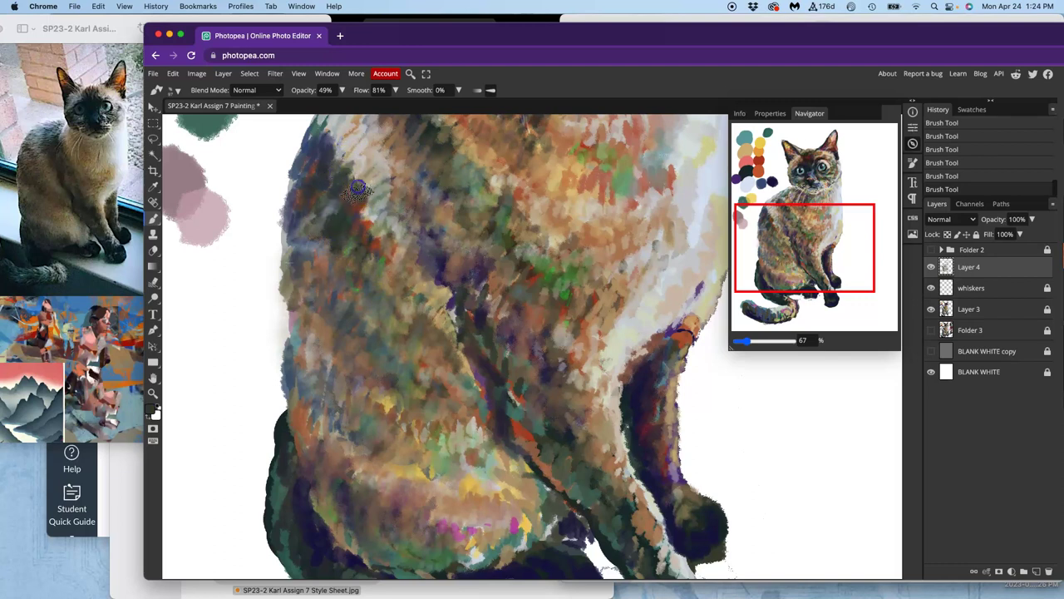
left_click(373, 215)
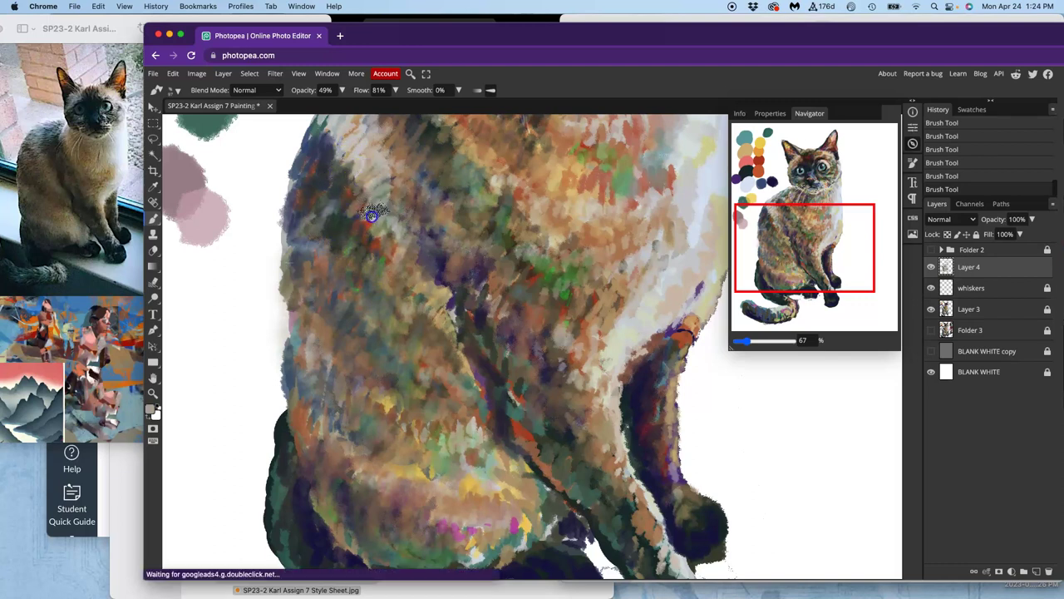
left_click(347, 175, "alt")
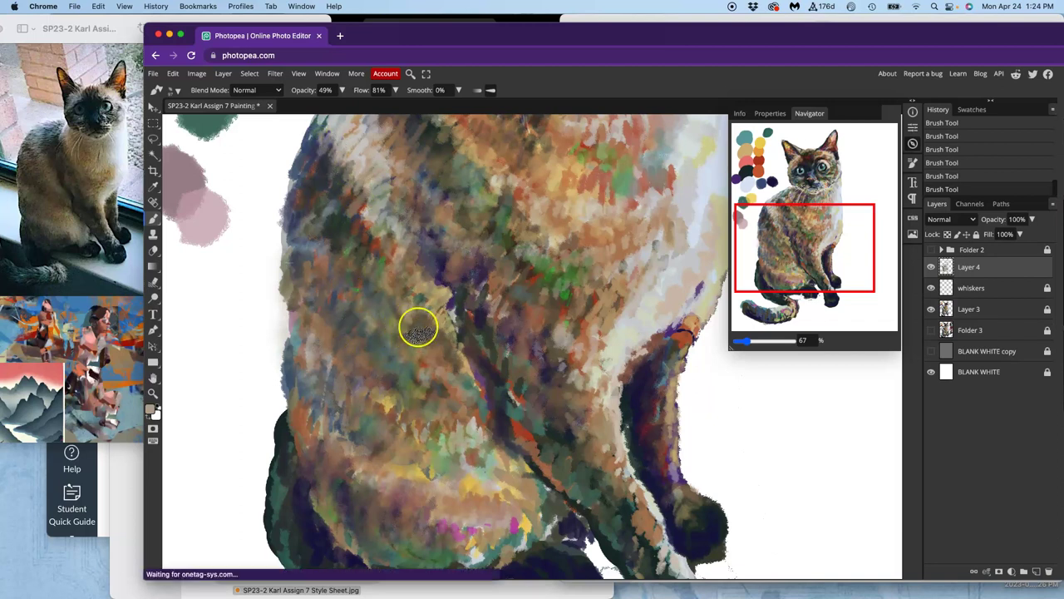
Paint dark brown brush strokes over the magenta patches on the lower haunch near the hind paw.
left_click_drag(419, 301, 435, 233)
scroll(426, 295, "down", 5)
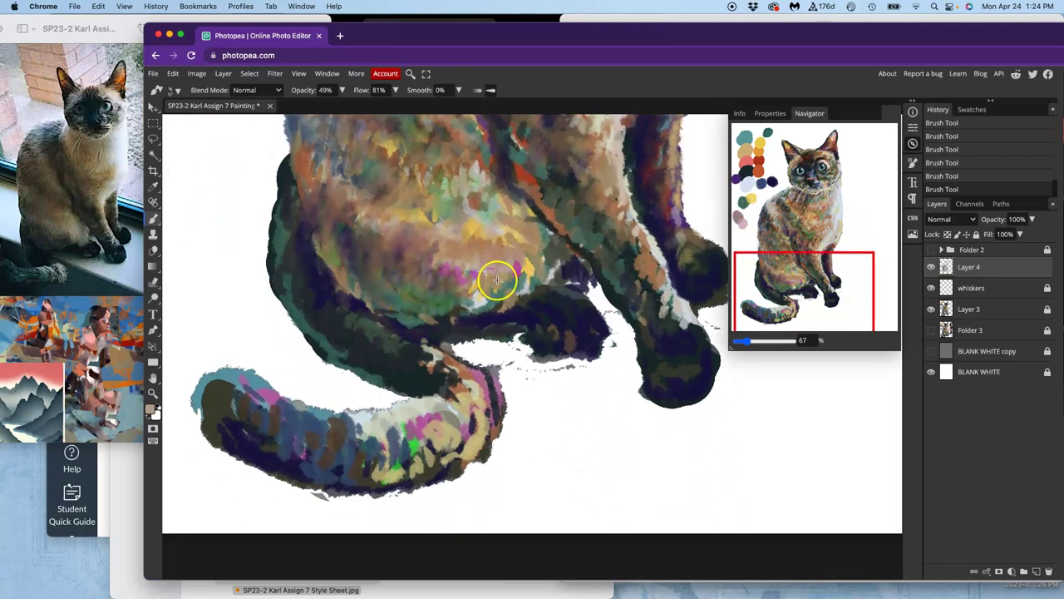
left_click_drag(539, 204, 559, 197)
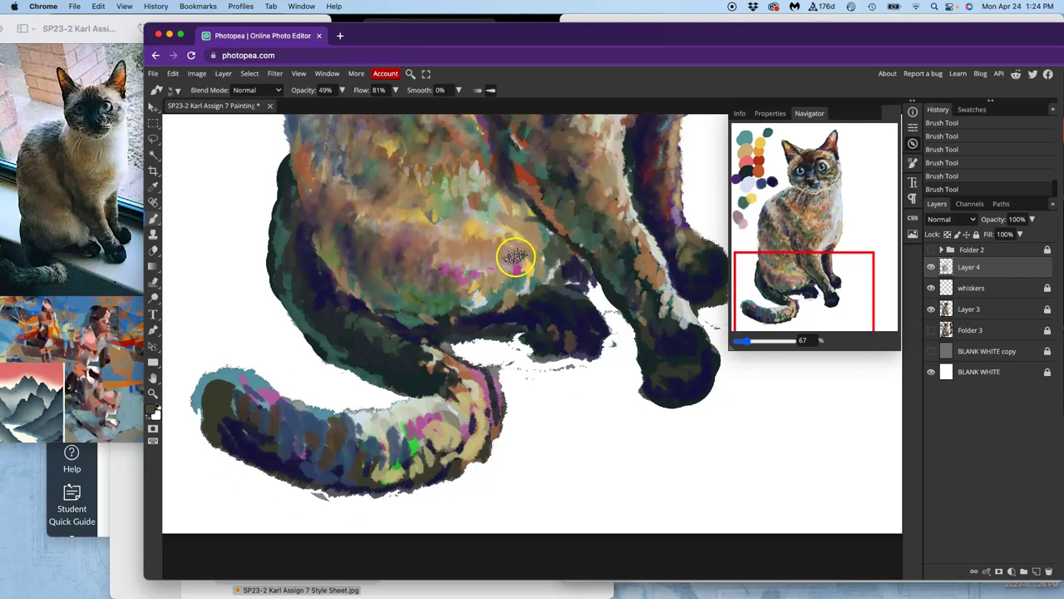
left_click_drag(516, 257, 506, 283)
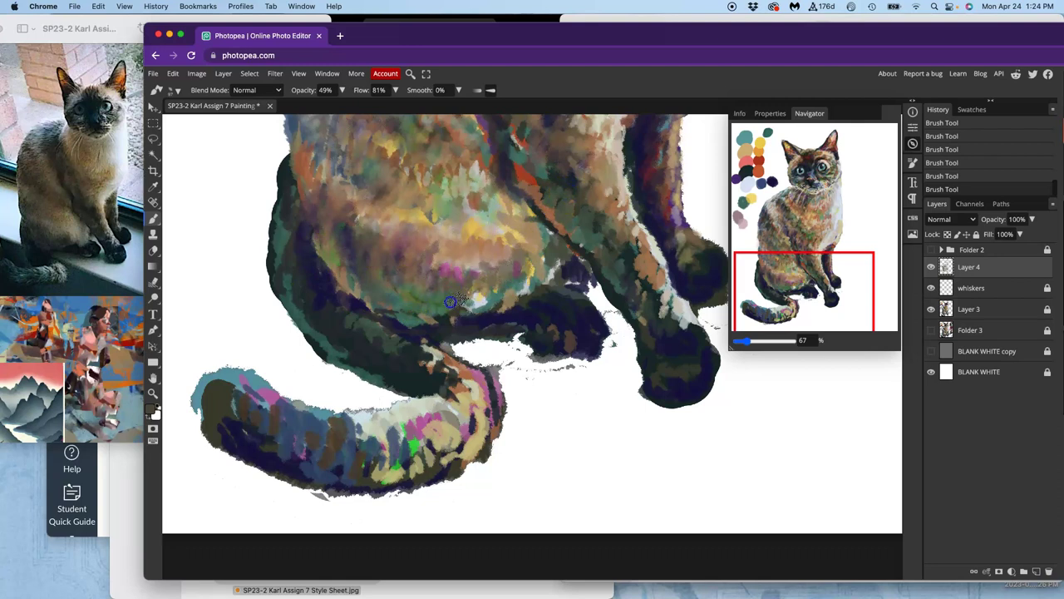
Paint dark purple strokes along the lower edge of the haunch, using a colour sampled from the painting.
left_click(484, 248, "alt")
left_click(543, 289, "alt")
left_click(485, 287, "alt")
left_click(421, 275)
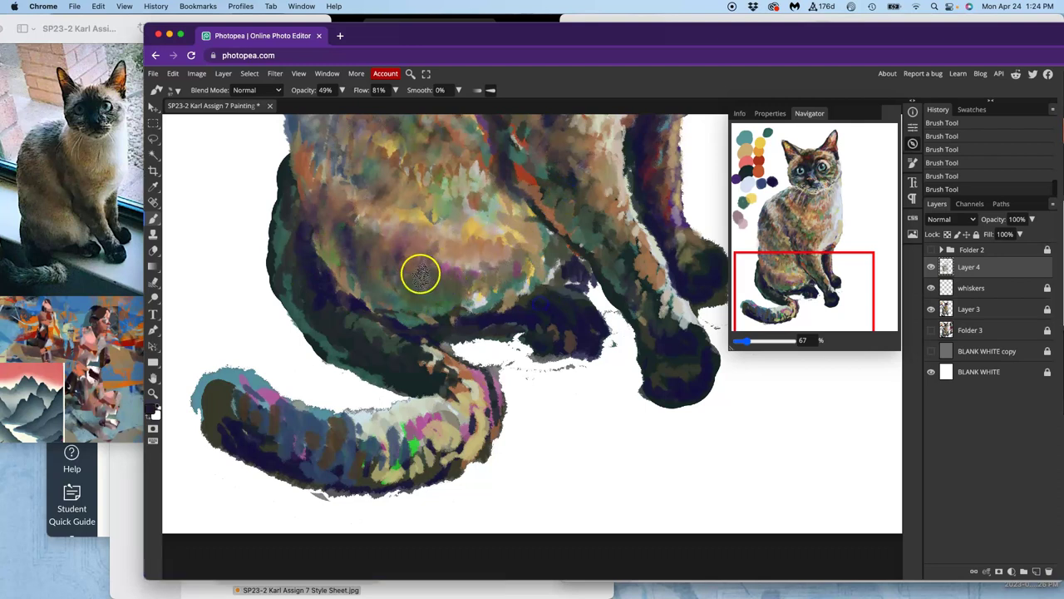
mouse_move(434, 285)
left_mouse_down()
mouse_move(439, 309)
mouse_move(418, 297)
mouse_move(412, 304)
left_mouse_up()
mouse_move(379, 265)
left_mouse_down()
mouse_move(368, 285)
mouse_move(363, 271)
left_mouse_up()
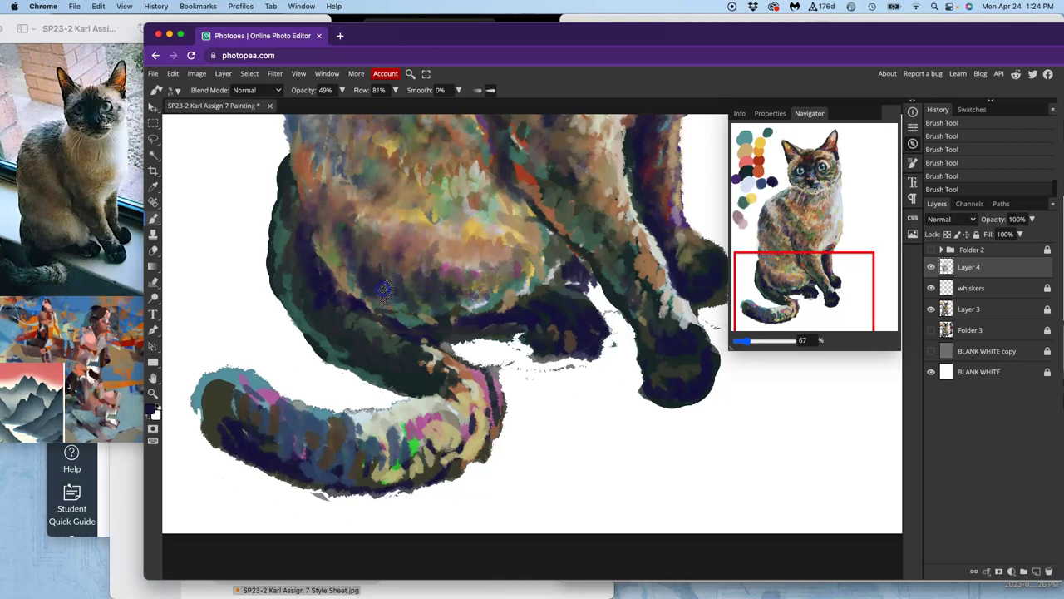
left_click_drag(464, 300, 438, 316)
Paint dark red brush strokes across the shaded fur on the lower haunch toward the tail.
left_click_drag(400, 285, 396, 265)
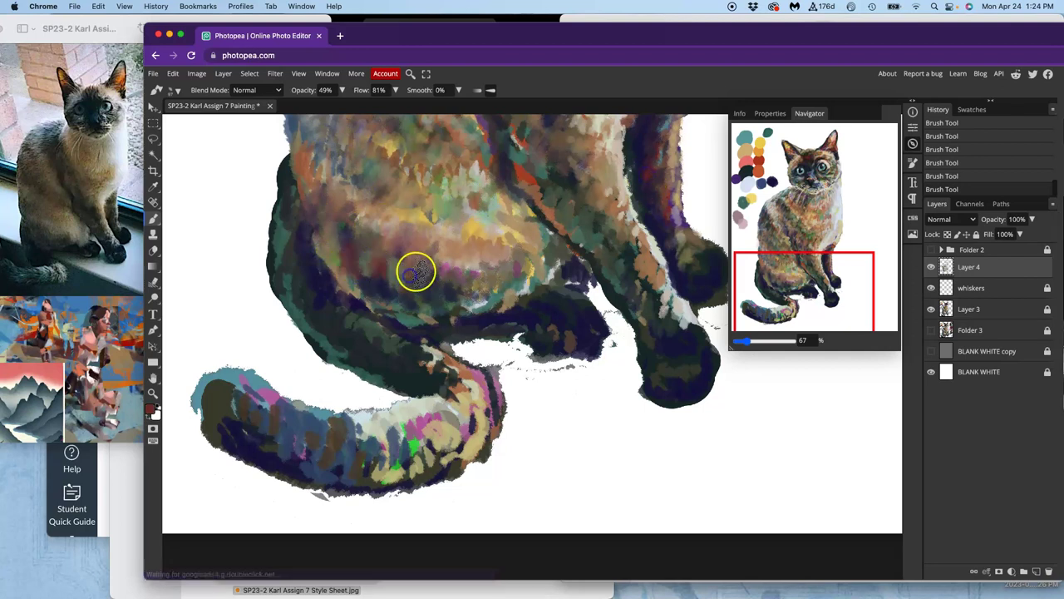
left_click_drag(359, 248, 362, 254)
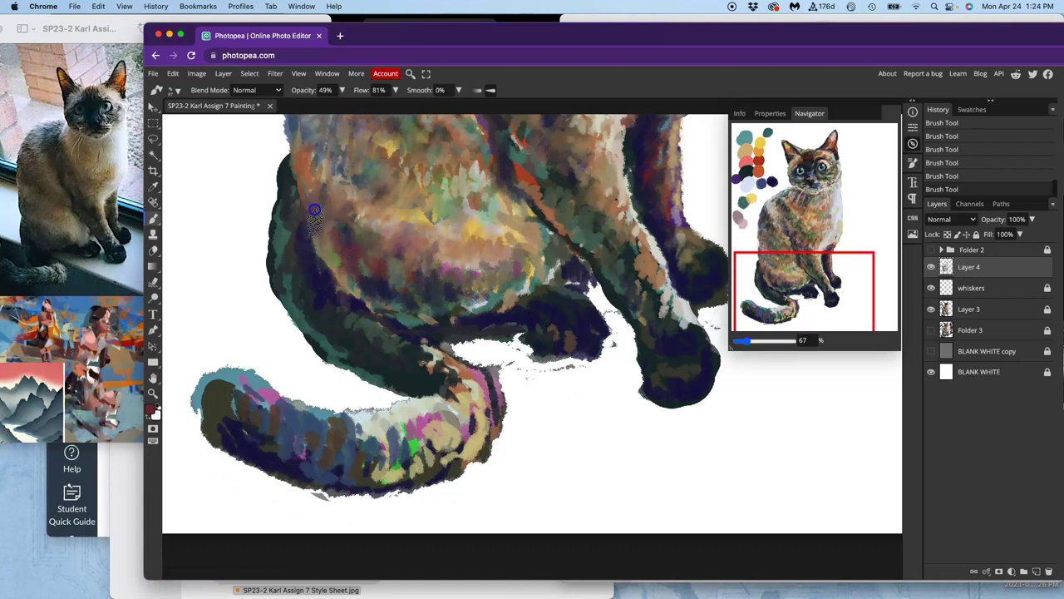
left_click_drag(386, 246, 396, 254)
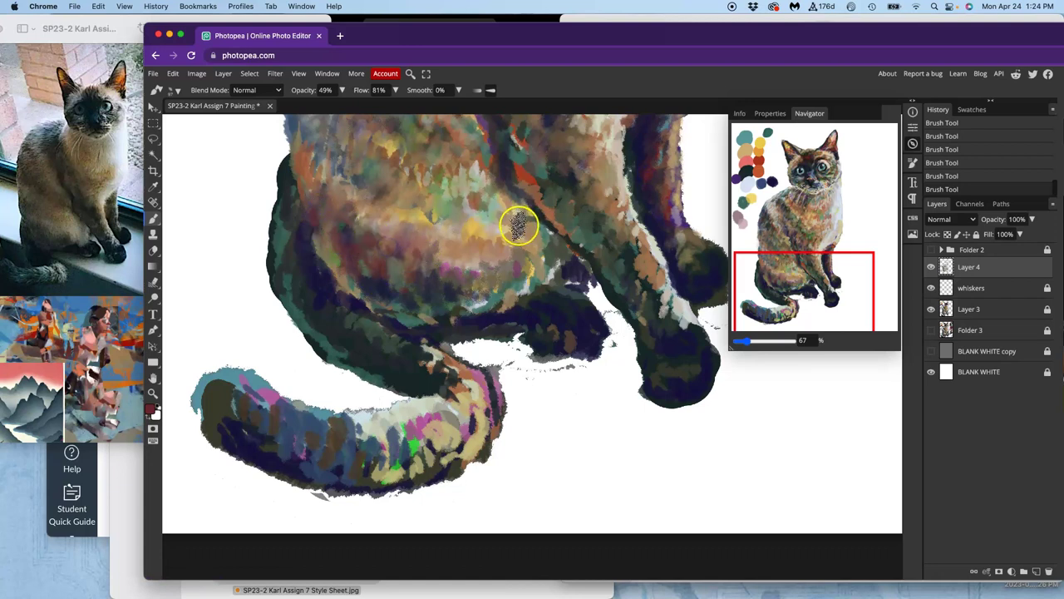
Paint muted mauve-brown strokes over the pale green patches on the upper haunch beside the foreleg, and save the painting.
mouse_move(521, 207)
left_mouse_down()
mouse_move(548, 239)
mouse_move(513, 201)
mouse_move(511, 212)
mouse_move(481, 199)
mouse_move(478, 168)
mouse_move(468, 200)
mouse_move(460, 161)
mouse_move(449, 174)
mouse_move(368, 146)
mouse_move(456, 192)
mouse_move(444, 170)
mouse_move(442, 192)
mouse_move(459, 166)
left_mouse_up()
left_click(460, 163)
left_click(374, 144, "alt")
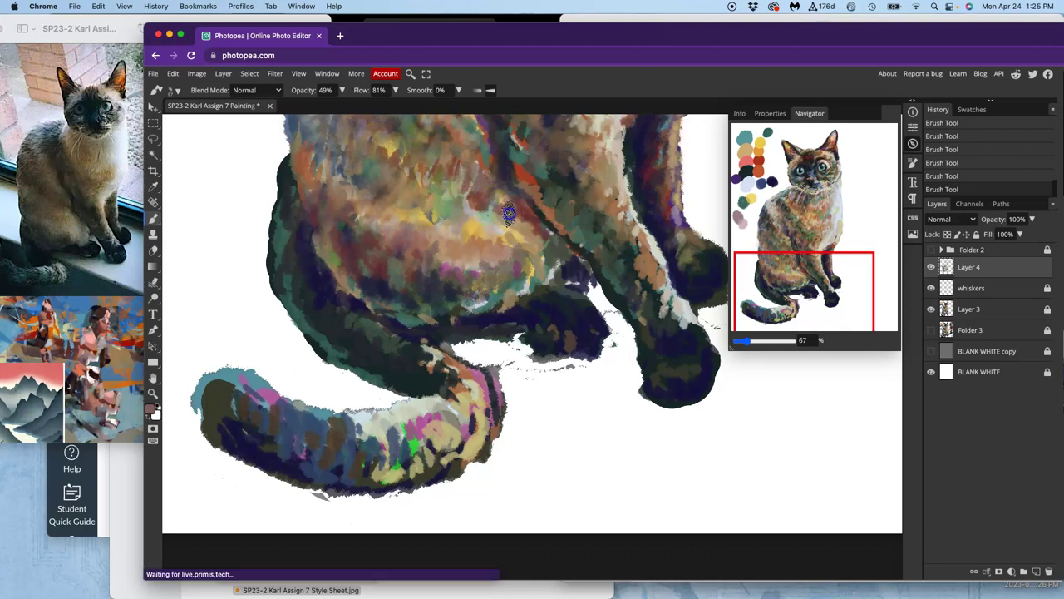
key("super+s")
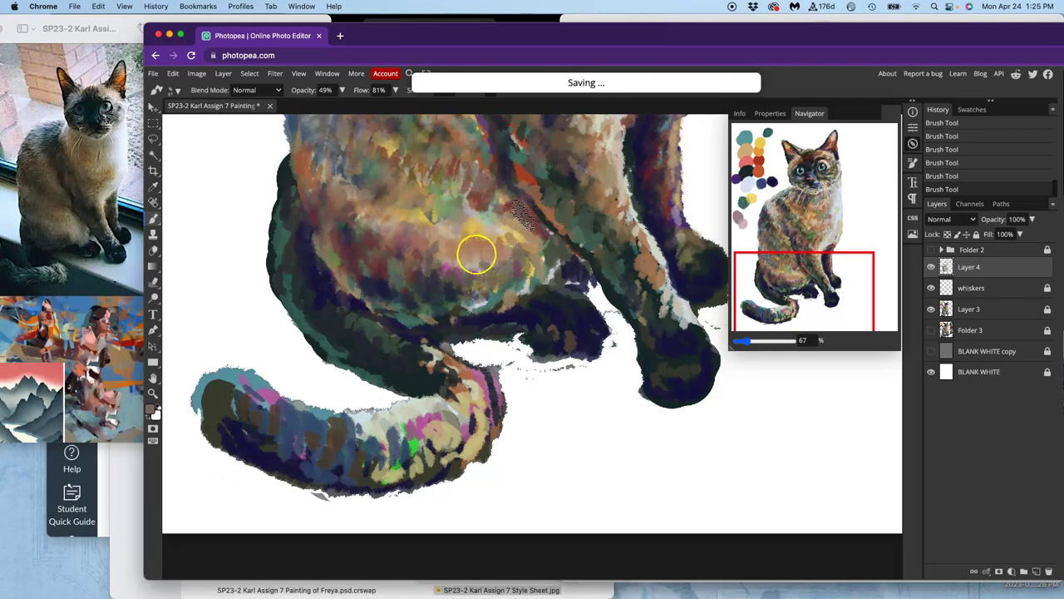
Paint sampled tan strokes over the upper haunch and olive green strokes along its edge near the hind paw.
left_click(527, 250)
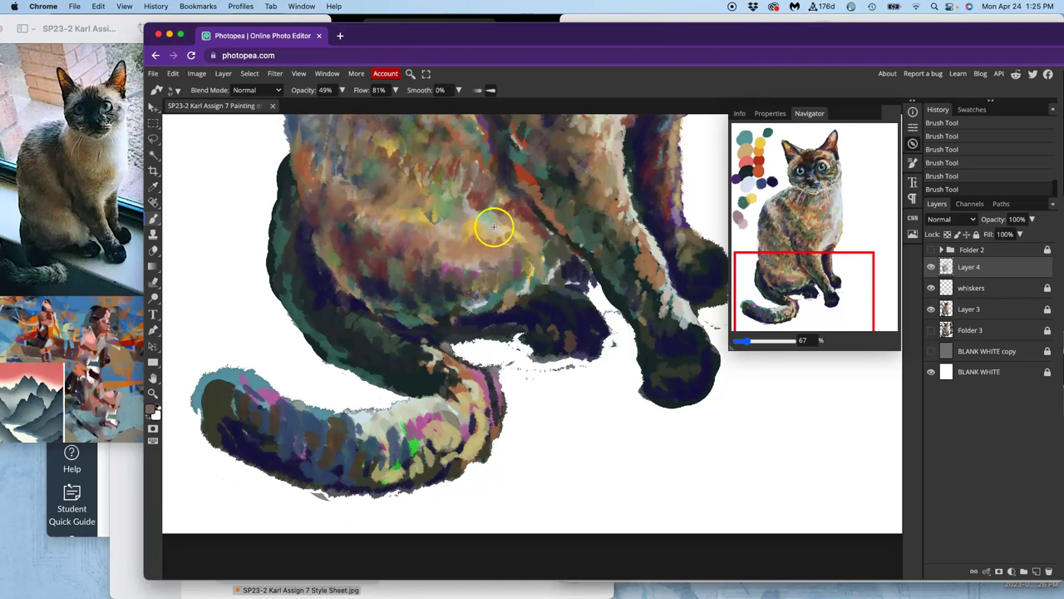
left_click(516, 209)
left_click(471, 203)
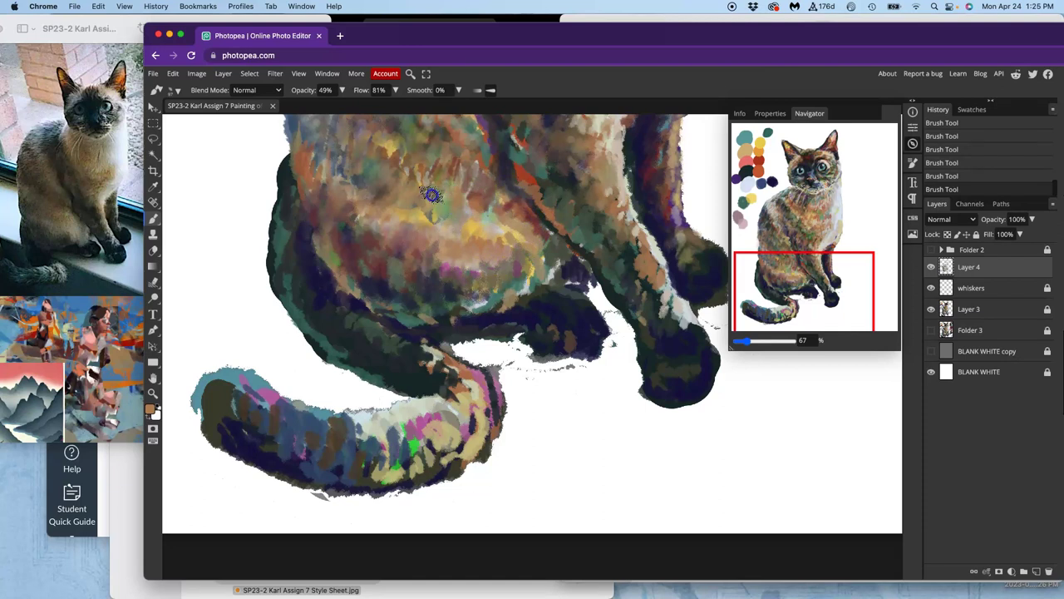
mouse_move(466, 181)
left_mouse_down()
mouse_move(536, 248)
mouse_move(536, 287)
mouse_move(549, 248)
mouse_move(550, 265)
mouse_move(509, 264)
mouse_move(493, 219)
left_mouse_up()
left_click(542, 262)
left_click_drag(541, 262, 513, 297)
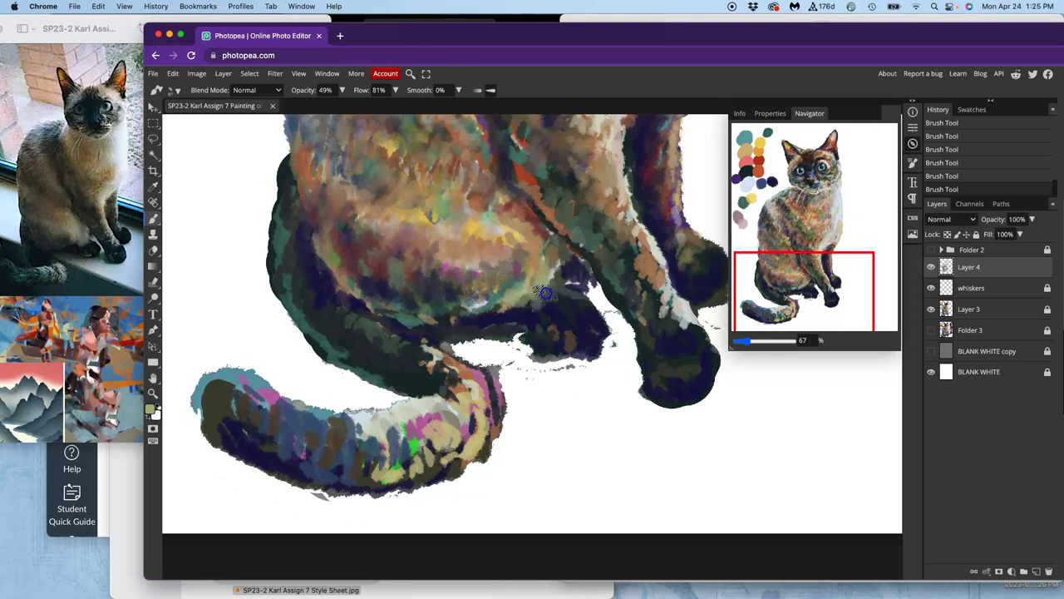
Blend the hind paw and the lower hind leg with sampled dark brush strokes.
left_click_drag(539, 296, 559, 289)
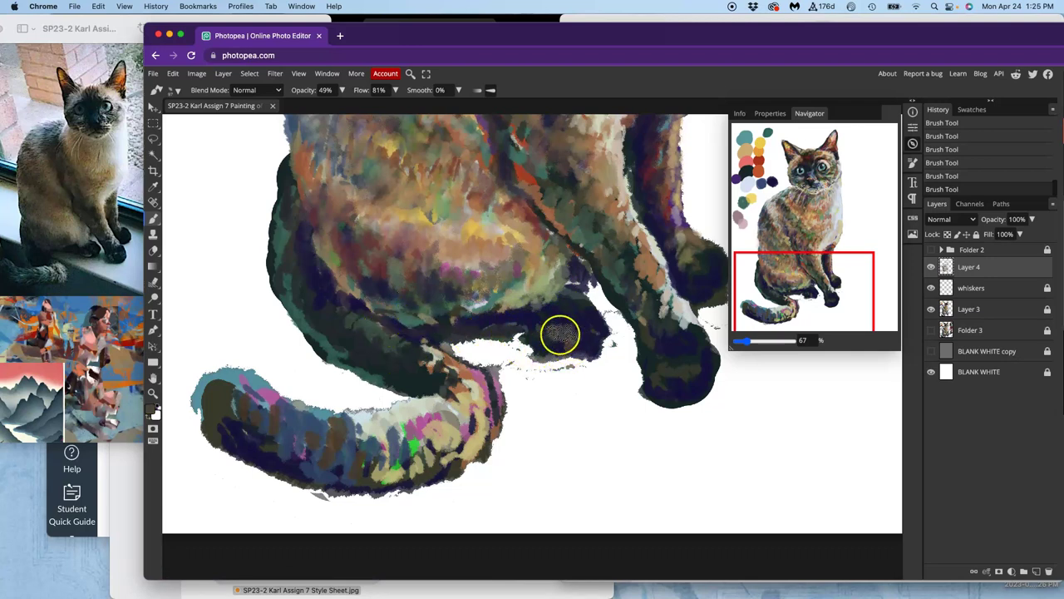
left_click_drag(558, 332, 555, 345)
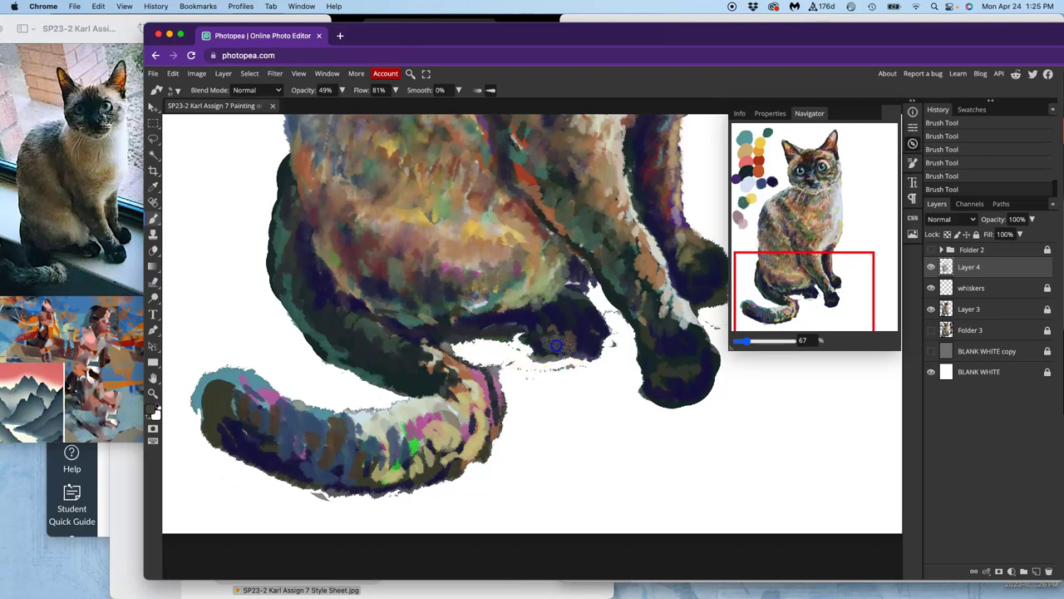
left_click(505, 257, "alt")
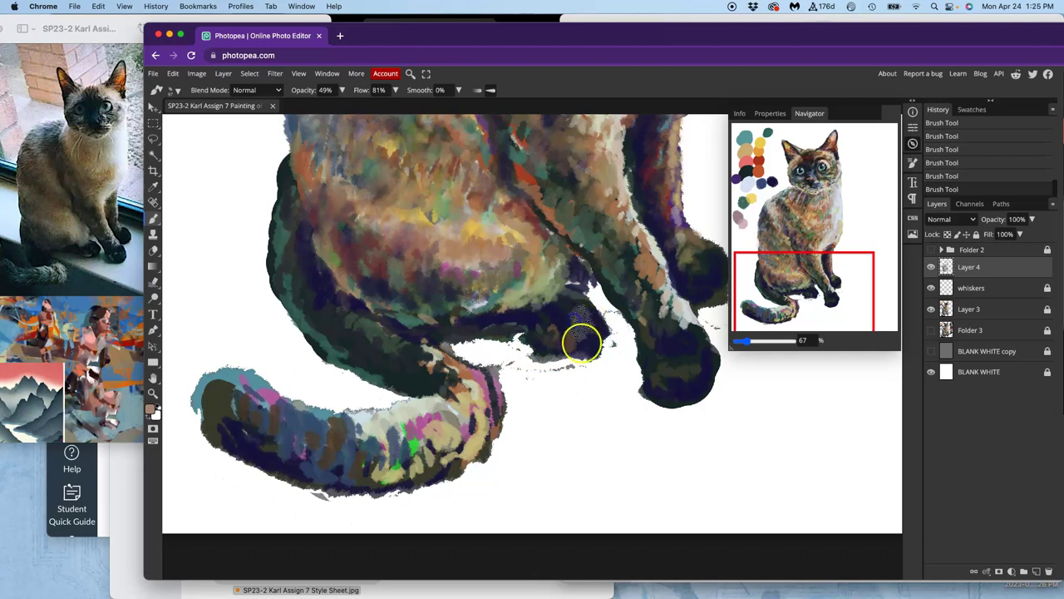
left_click(572, 338, "alt")
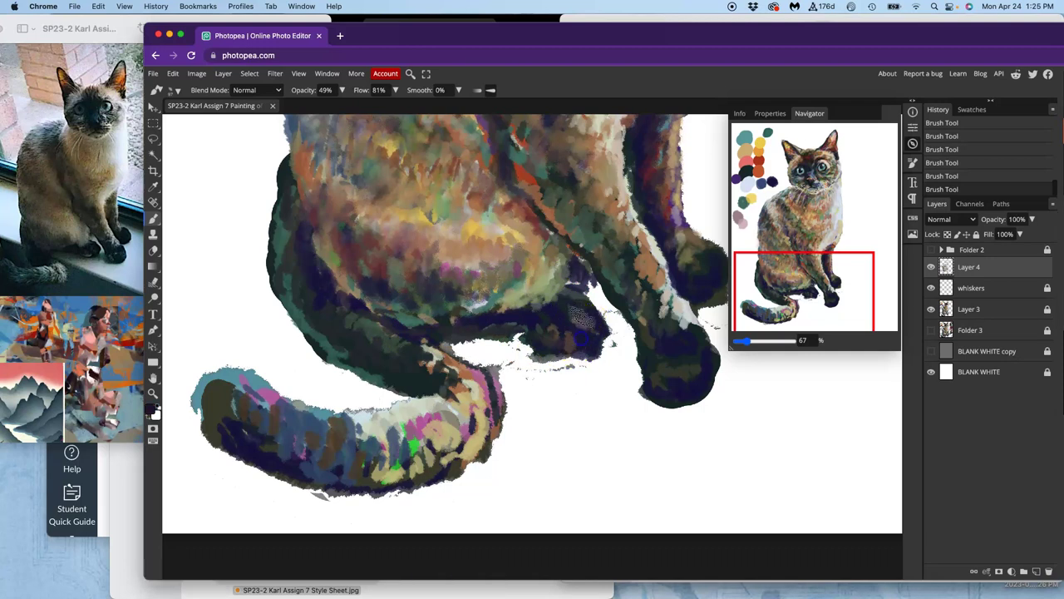
mouse_move(568, 338)
left_mouse_down()
mouse_move(539, 350)
mouse_move(546, 326)
mouse_move(487, 390)
mouse_move(498, 359)
mouse_move(478, 338)
mouse_move(368, 308)
mouse_move(417, 289)
mouse_move(432, 318)
mouse_move(397, 331)
left_mouse_up()
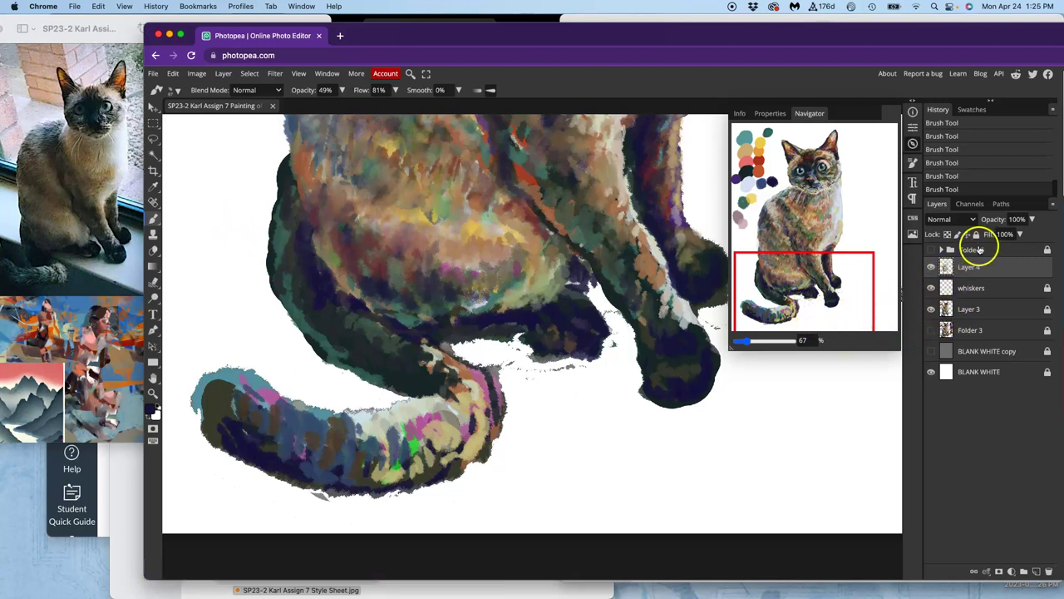
Unlock Layer 3, then lasso and delete the stray paint marks between the tail and the hind paw.
left_click(985, 308)
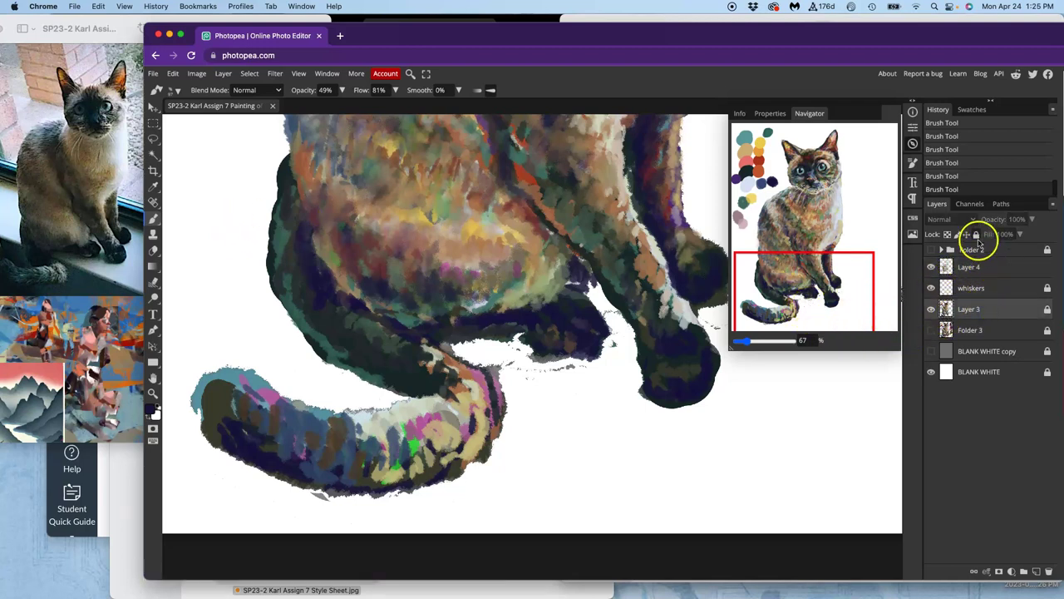
left_click(977, 234)
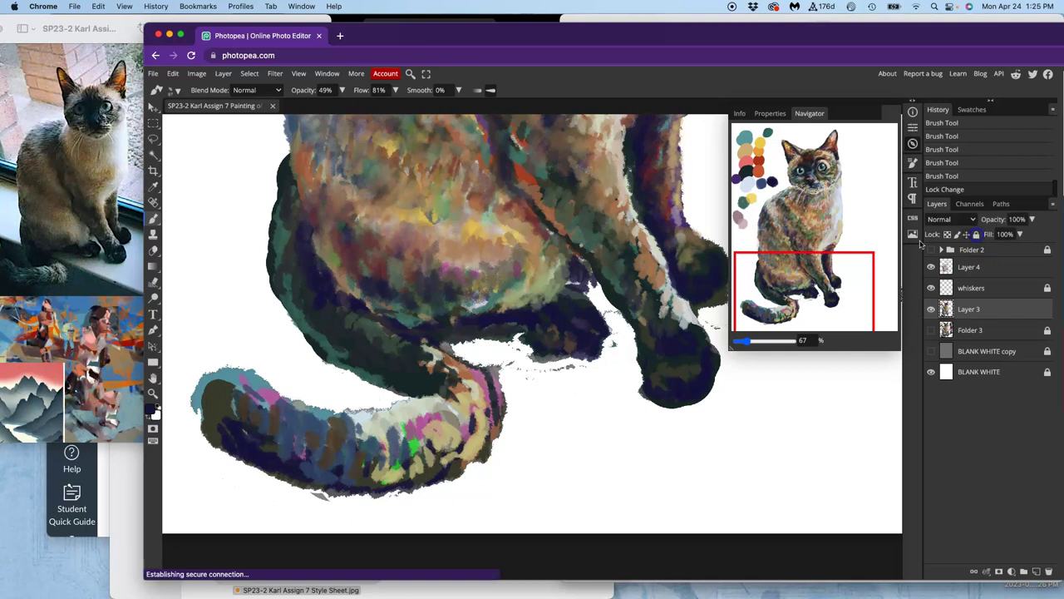
left_click(153, 143)
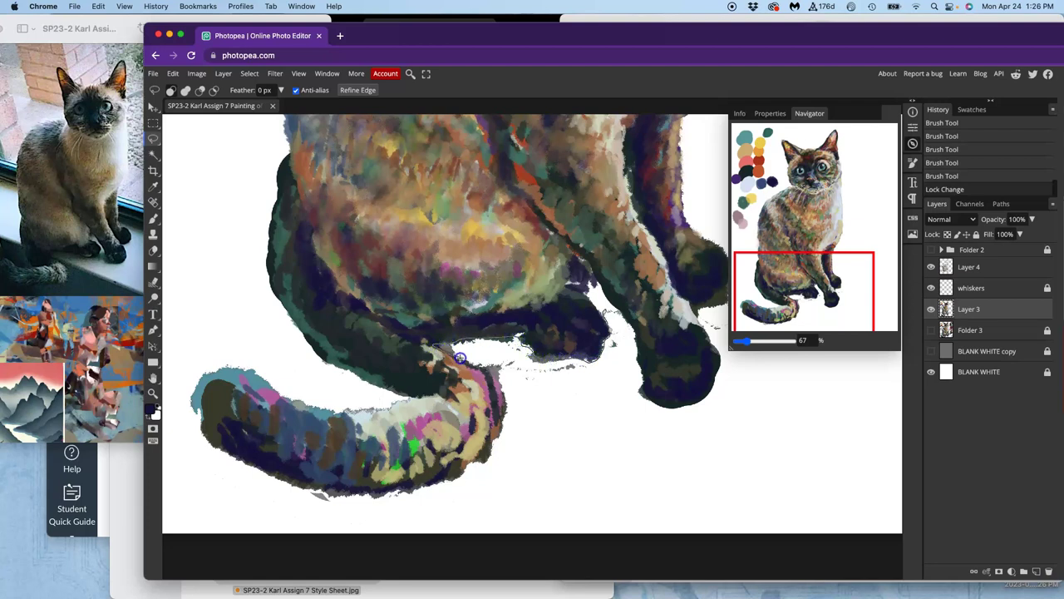
mouse_move(477, 364)
left_mouse_down()
mouse_move(504, 416)
mouse_move(479, 463)
left_mouse_up()
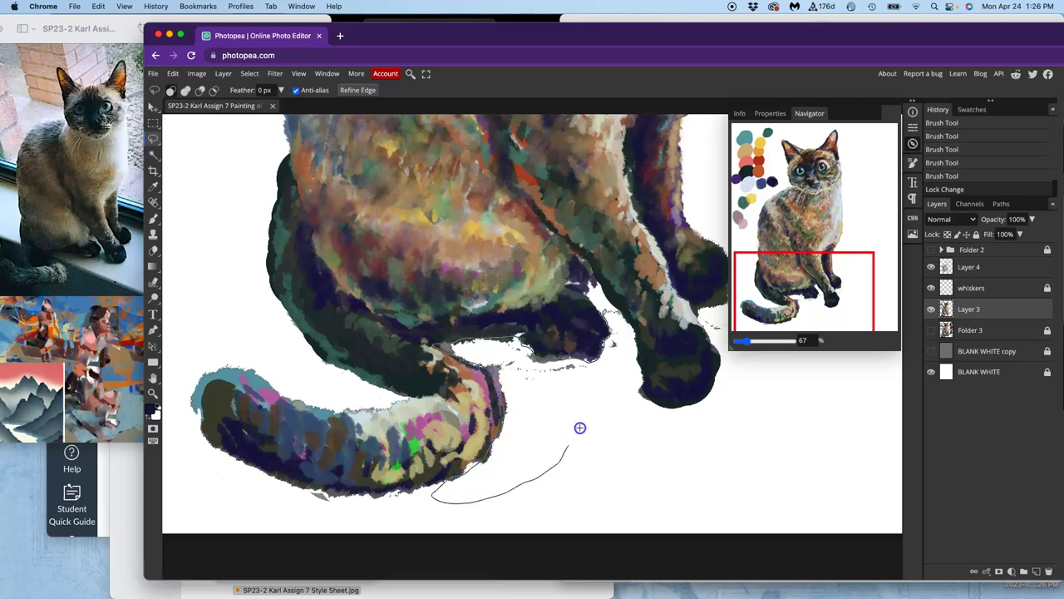
left_click_drag(628, 332, 625, 336)
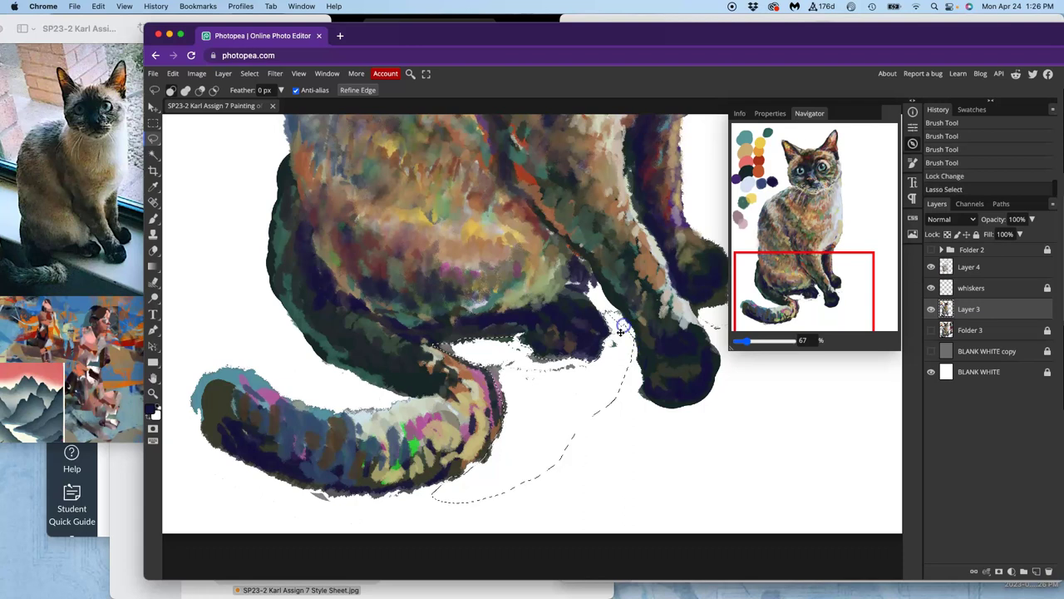
key("Delete")
key("ctrl+d")
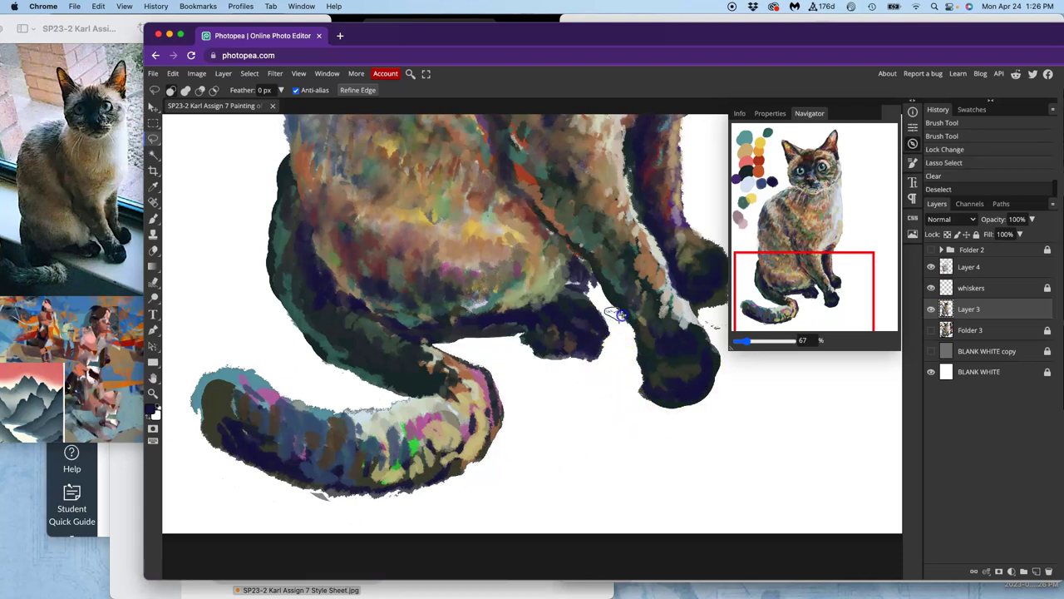
Lasso and delete the stray specks beside the hind paw and between the two front paws on Layer 3.
left_click_drag(626, 330, 618, 332)
key("Delete")
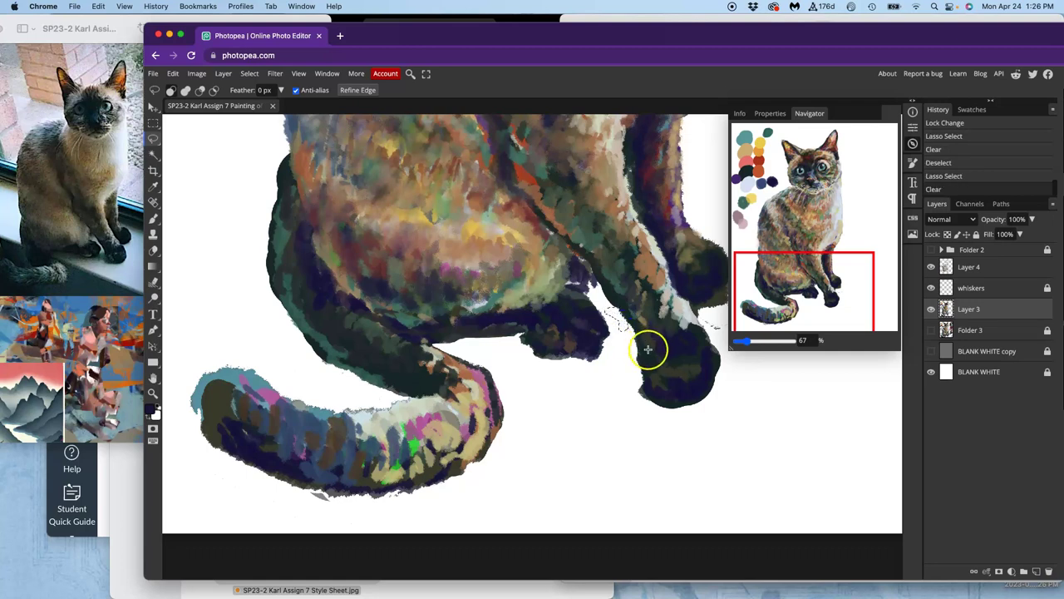
left_click_drag(610, 375, 538, 391)
left_click_drag(651, 326, 657, 318)
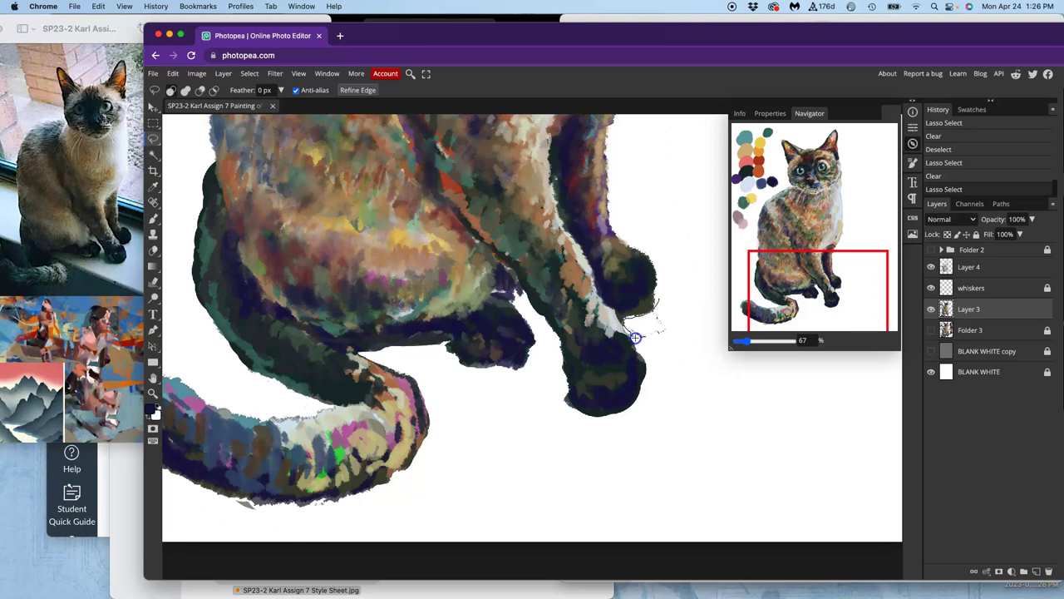
left_click_drag(665, 346, 670, 325)
key("Delete")
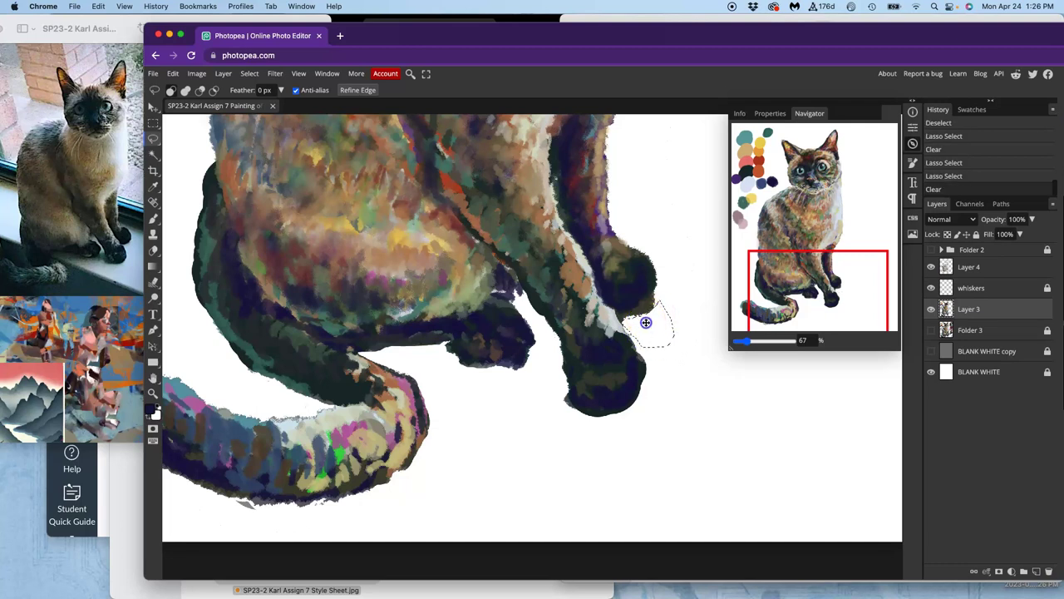
left_click(646, 322)
left_click(667, 356)
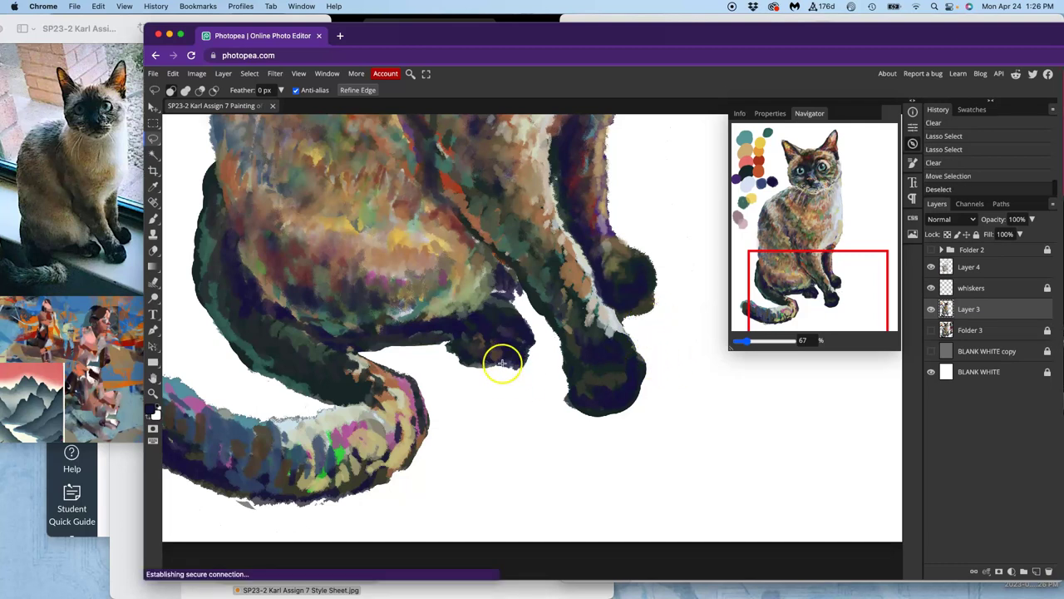